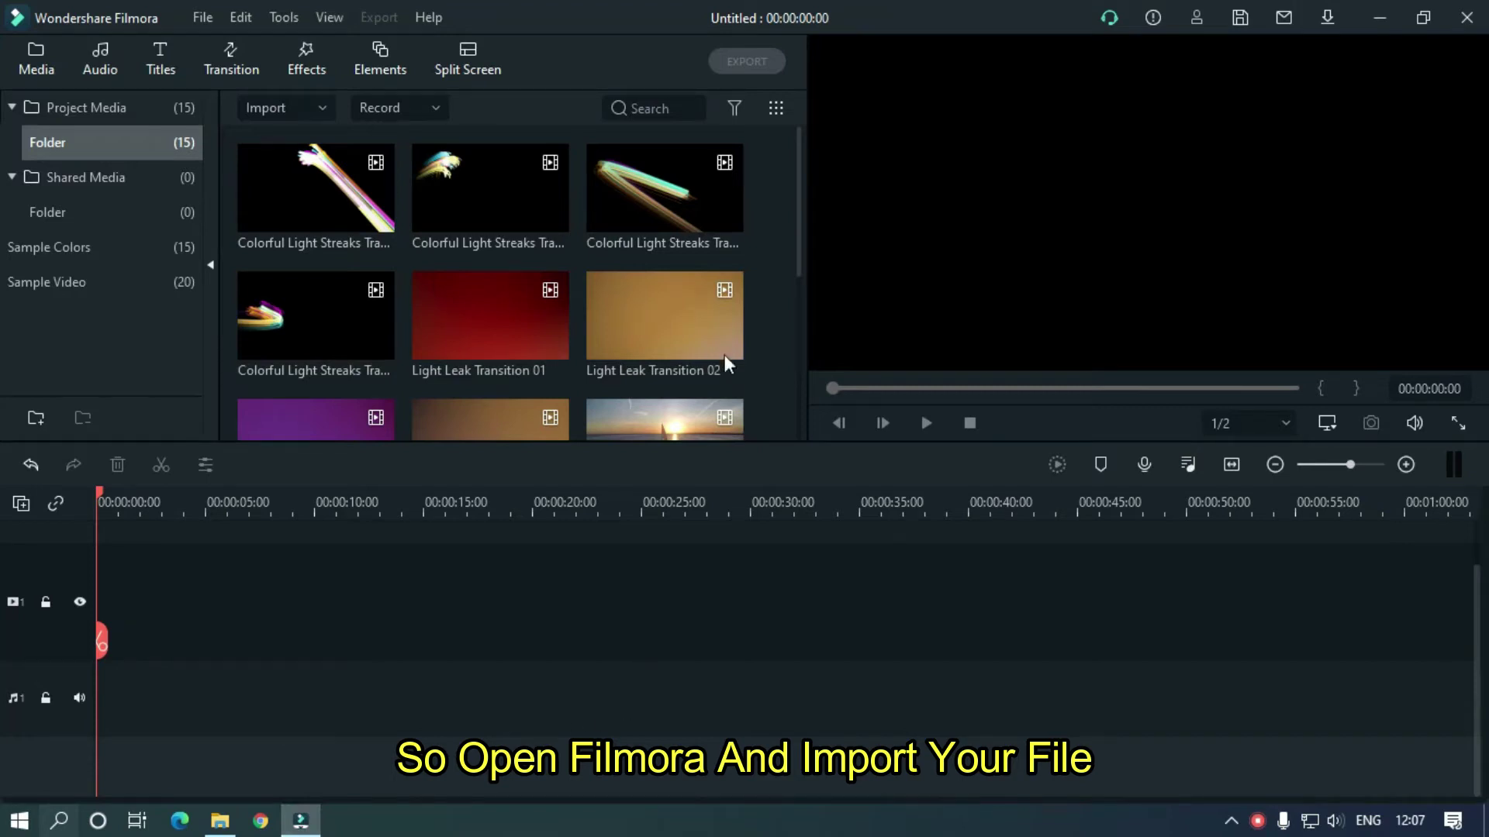
- Look through the project media, examining the Light Leak Transition and Colorful Light Streaks Transition clips
drag(799, 152, 798, 387)
drag(803, 336, 808, 129)
right_click(658, 297)
click(694, 320)
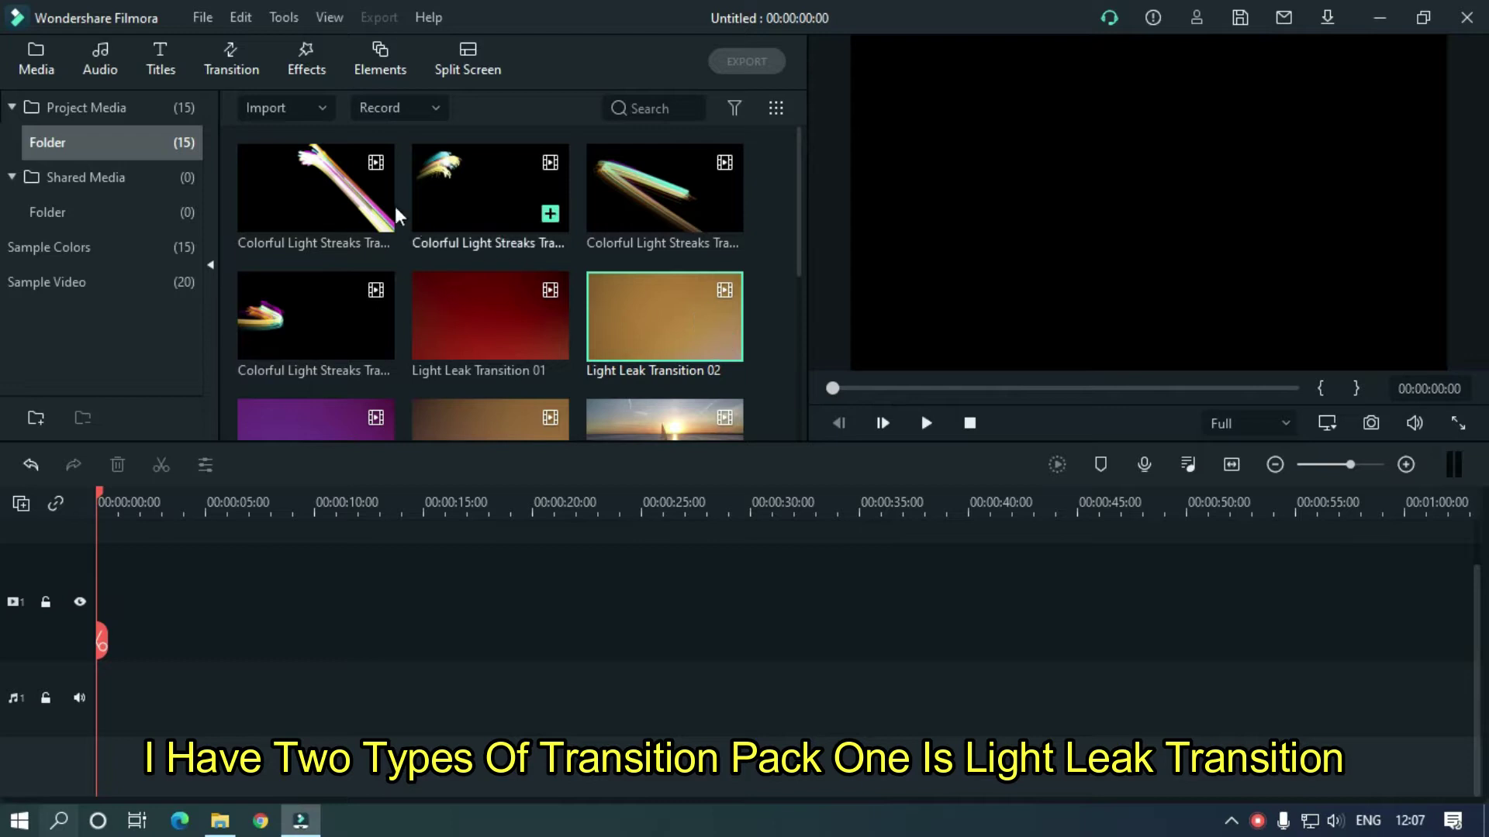
click(338, 177)
right_click(339, 176)
click(361, 184)
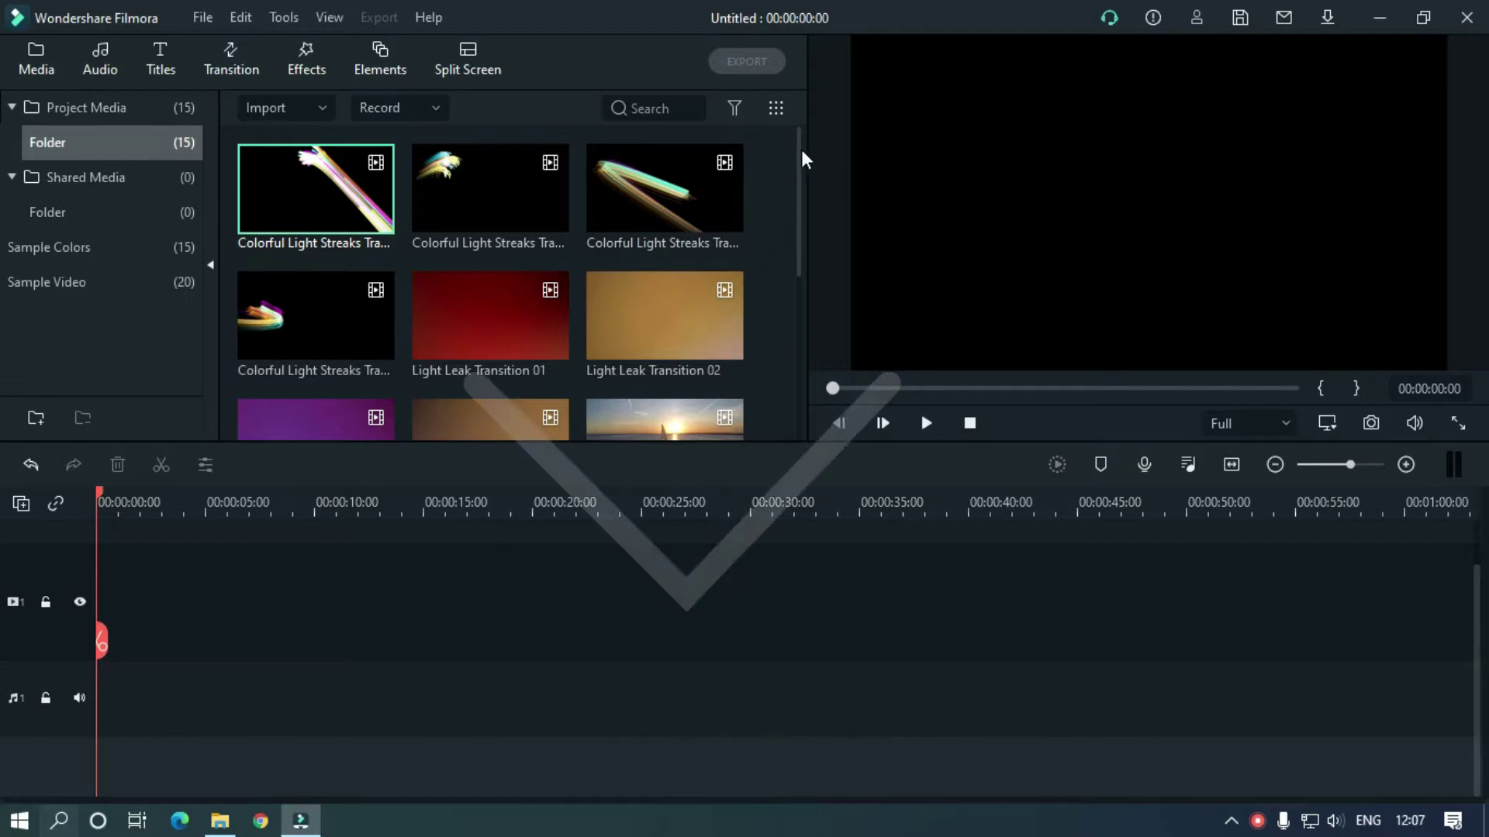
- Place production ID-4611986 and production ID-4927323 in sequence on video track 1, keeping the 1920 x 1080 25fps project settings
drag(798, 142, 791, 332)
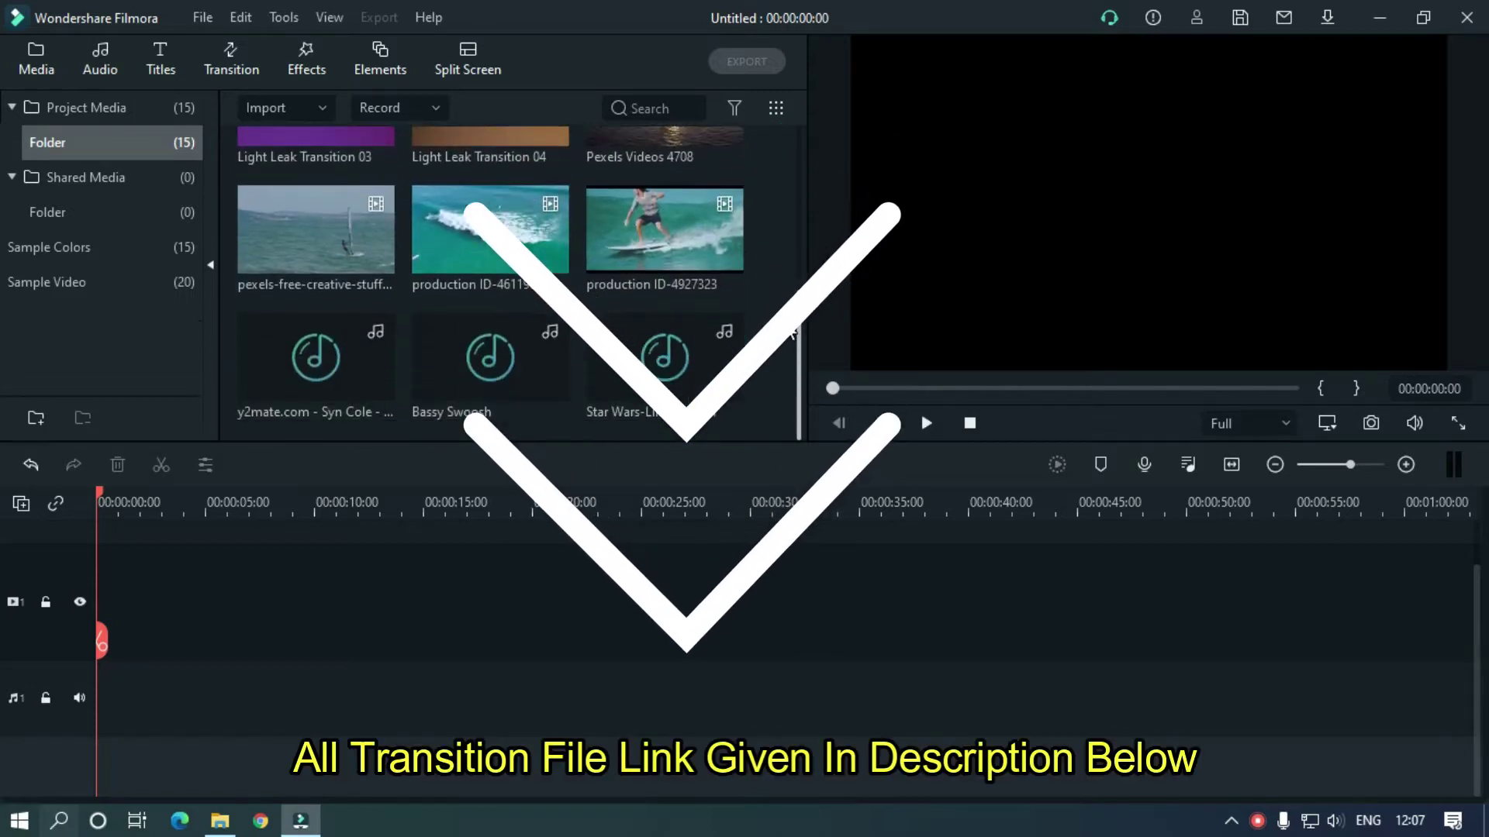
drag(459, 235, 450, 564)
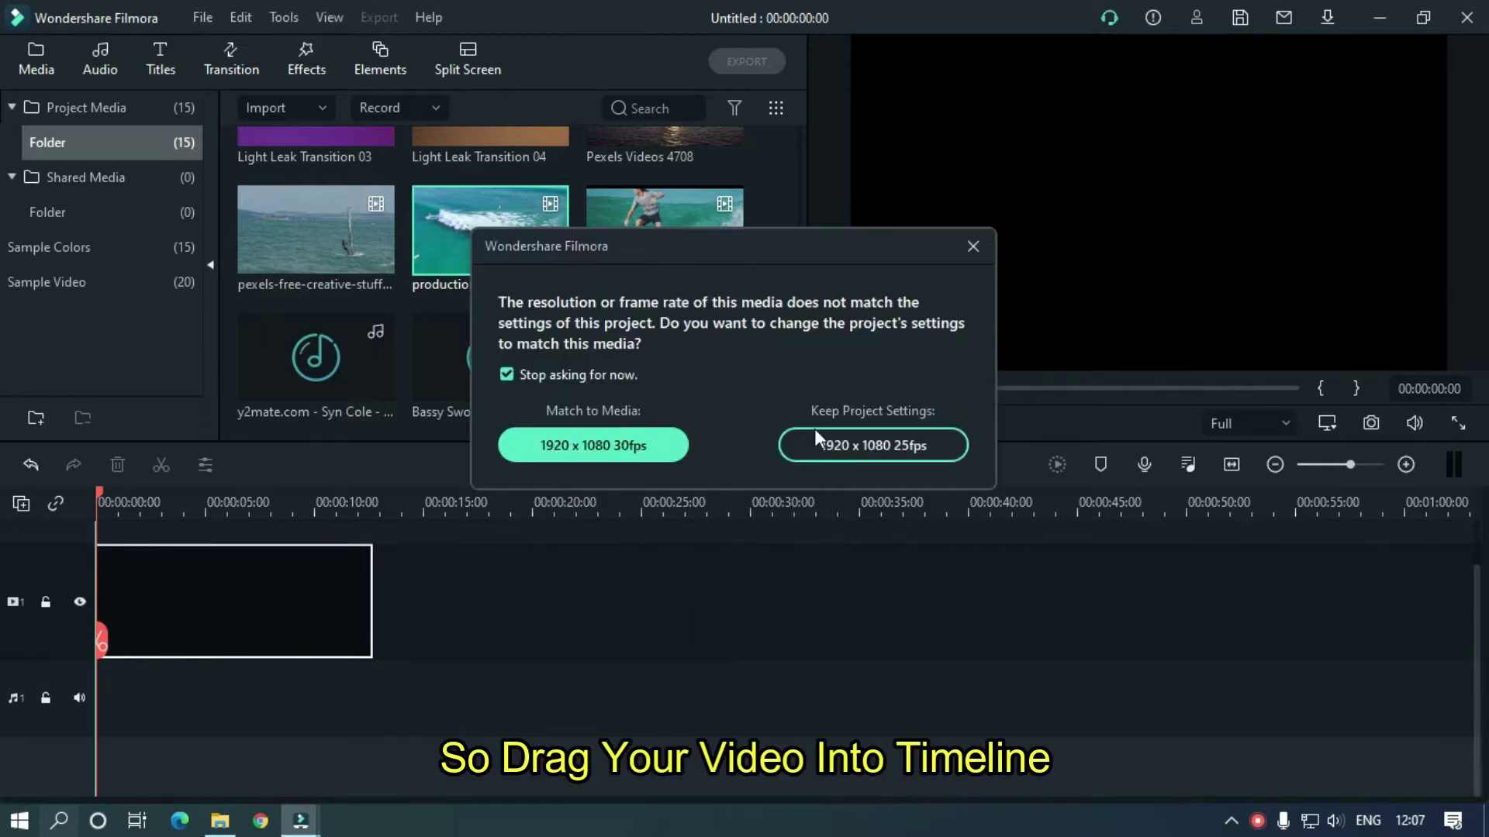
click(844, 453)
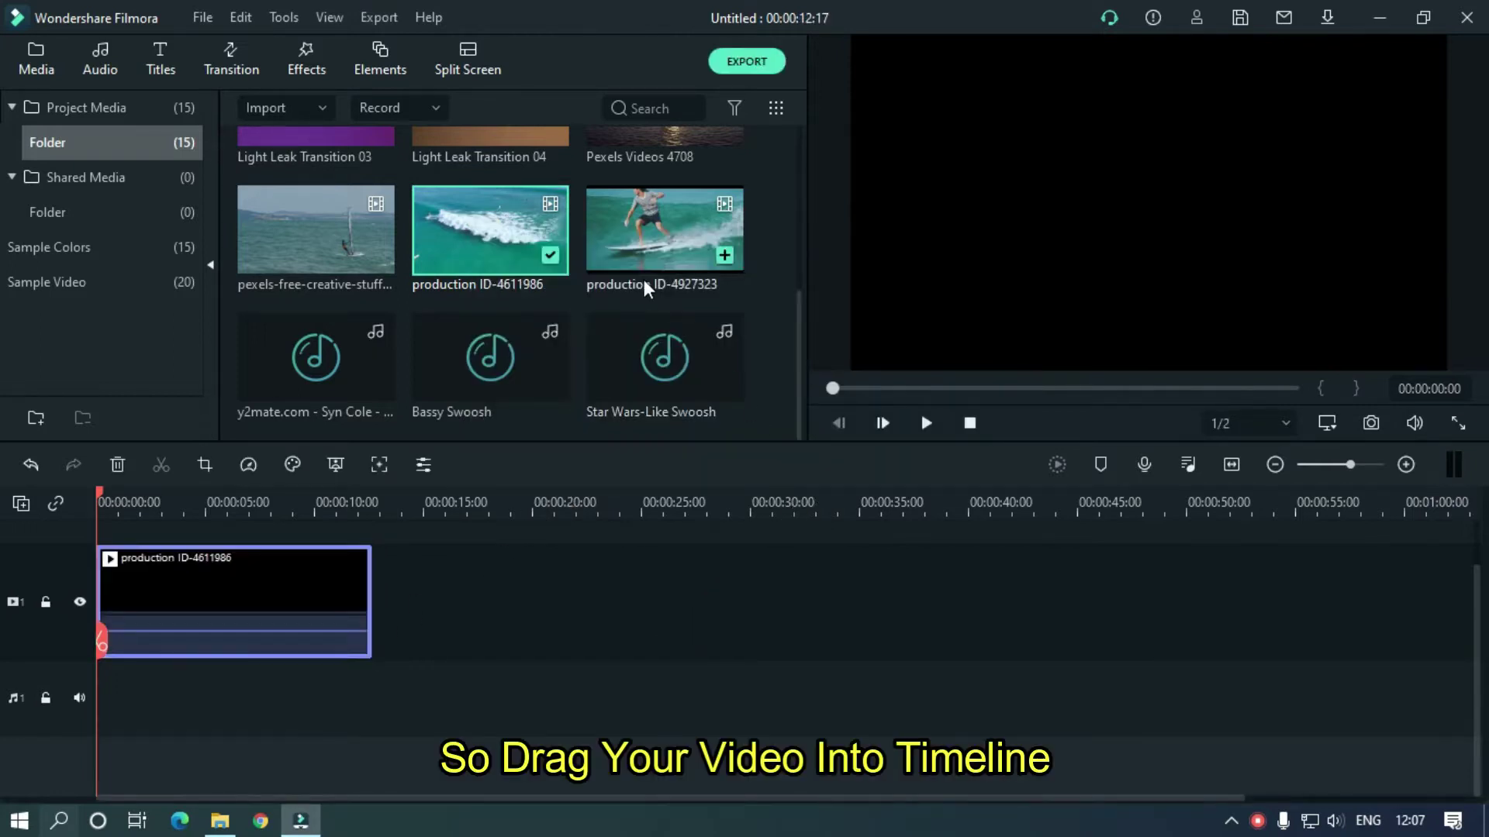
drag(646, 239, 657, 605)
- Split the wave clip at about 5 seconds, park its remainder on track 2, and move the surfer clip against the cut
click(180, 500)
scroll(298, 542, up, 3)
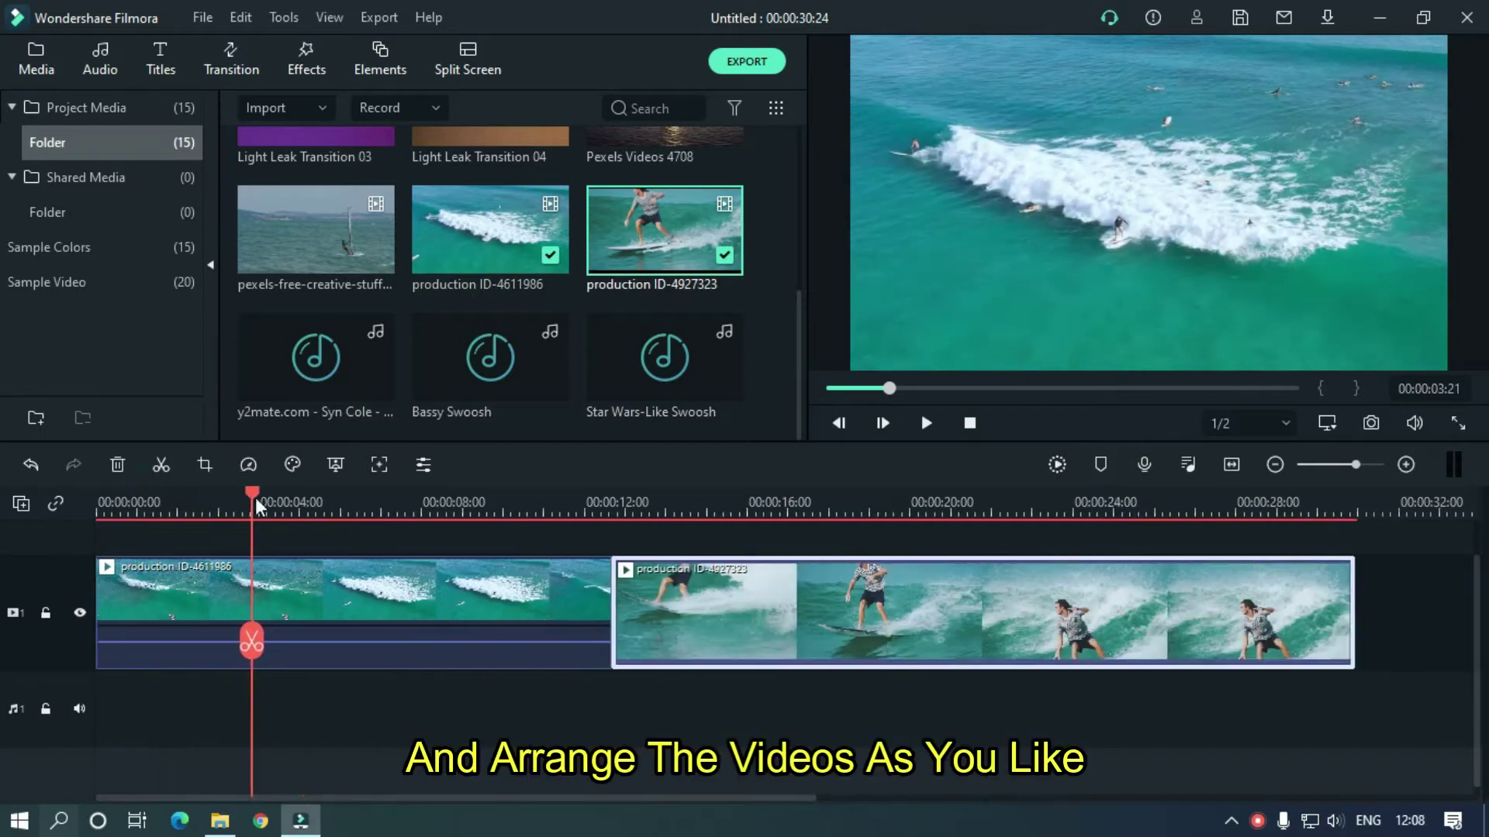
click(302, 504)
click(301, 642)
drag(414, 634, 208, 539)
drag(791, 728, 481, 729)
- Split the surfer clip after about 5 seconds and replace its remainder on track 1 with the parked wave piece
drag(471, 510, 510, 510)
click(510, 641)
drag(620, 724, 701, 636)
drag(302, 628, 717, 725)
- Split the second wave piece after about 5 seconds and replace its remainder on track 1 with the parked surfer piece
click(687, 504)
drag(687, 500, 709, 494)
click(708, 642)
drag(764, 725, 532, 612)
drag(721, 632, 839, 725)
- Split the second surfer piece after about 5 seconds, move its remainder to track 2, and delete the leftover wave piece
drag(857, 509, 921, 495)
click(920, 642)
drag(1008, 725, 796, 635)
click(532, 632)
key(Delete)
- Append the pexels-free-creative-stuff windsurfing clip, split it after about 5 seconds, and replace its remainder on track 1 with the parked surfer piece
drag(315, 233, 931, 725)
drag(1111, 494, 1130, 493)
click(1128, 642)
drag(1294, 729, 527, 635)
drag(868, 634, 1291, 729)
- Split the last surfer piece on track 1 at 00:00:30:02
drag(543, 798, 695, 798)
drag(997, 500, 1018, 495)
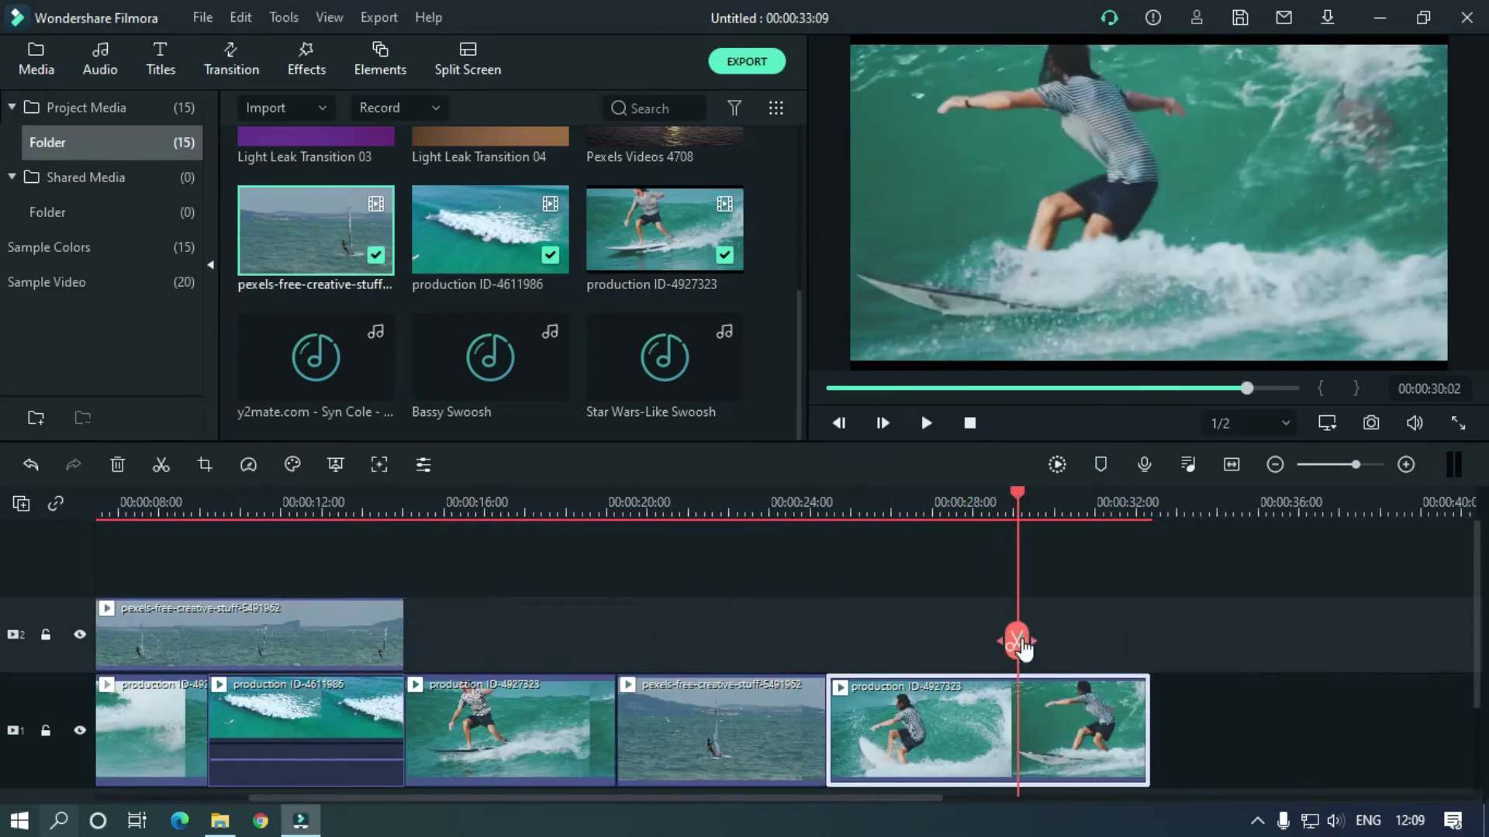
click(1016, 642)
- Delete the leftover windsurfing piece on track 2 and the surfer remainder at the end of track 1
click(248, 635)
key(Delete)
click(1387, 729)
key(Delete)
- Try Pexels Videos 4708 as the closing clip on track 1, then remove it
drag(388, 798, 539, 797)
click(901, 500)
drag(665, 137, 915, 721)
key(Delete)
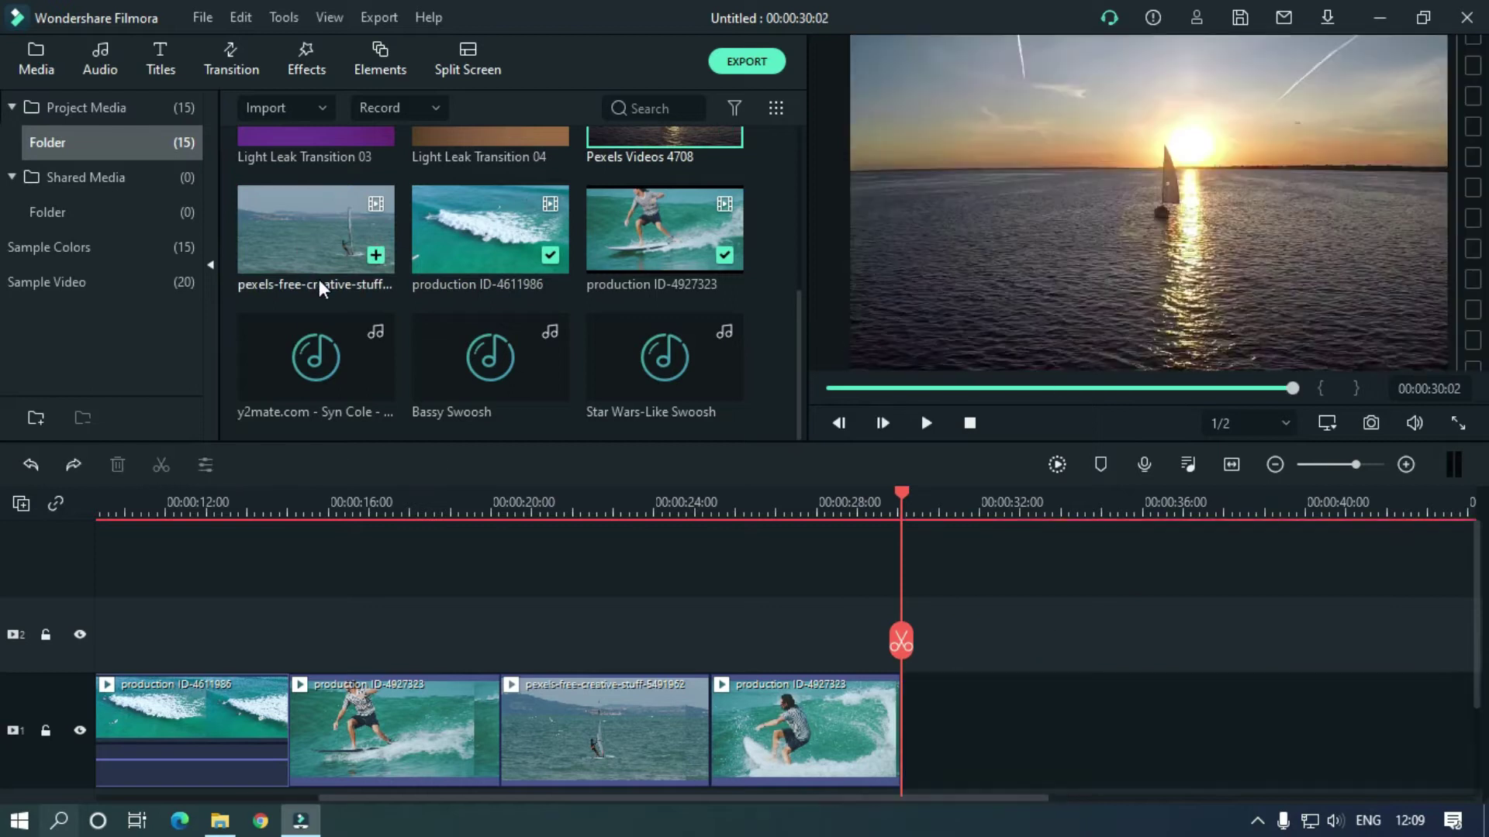
- Undo the Pexels Videos 4708 insertion and the deletion of the leftover windsurfing and surfer pieces
key(ctrl+z)
key(ctrl+z)
key(ctrl+z)
key(ctrl+z)
- Move the surfer remainder to track 2 and place the leftover windsurfing piece at the end of track 1
drag(159, 634, 1246, 636)
scroll(1241, 733, down, 3)
drag(928, 725, 411, 617)
drag(616, 636, 569, 702)
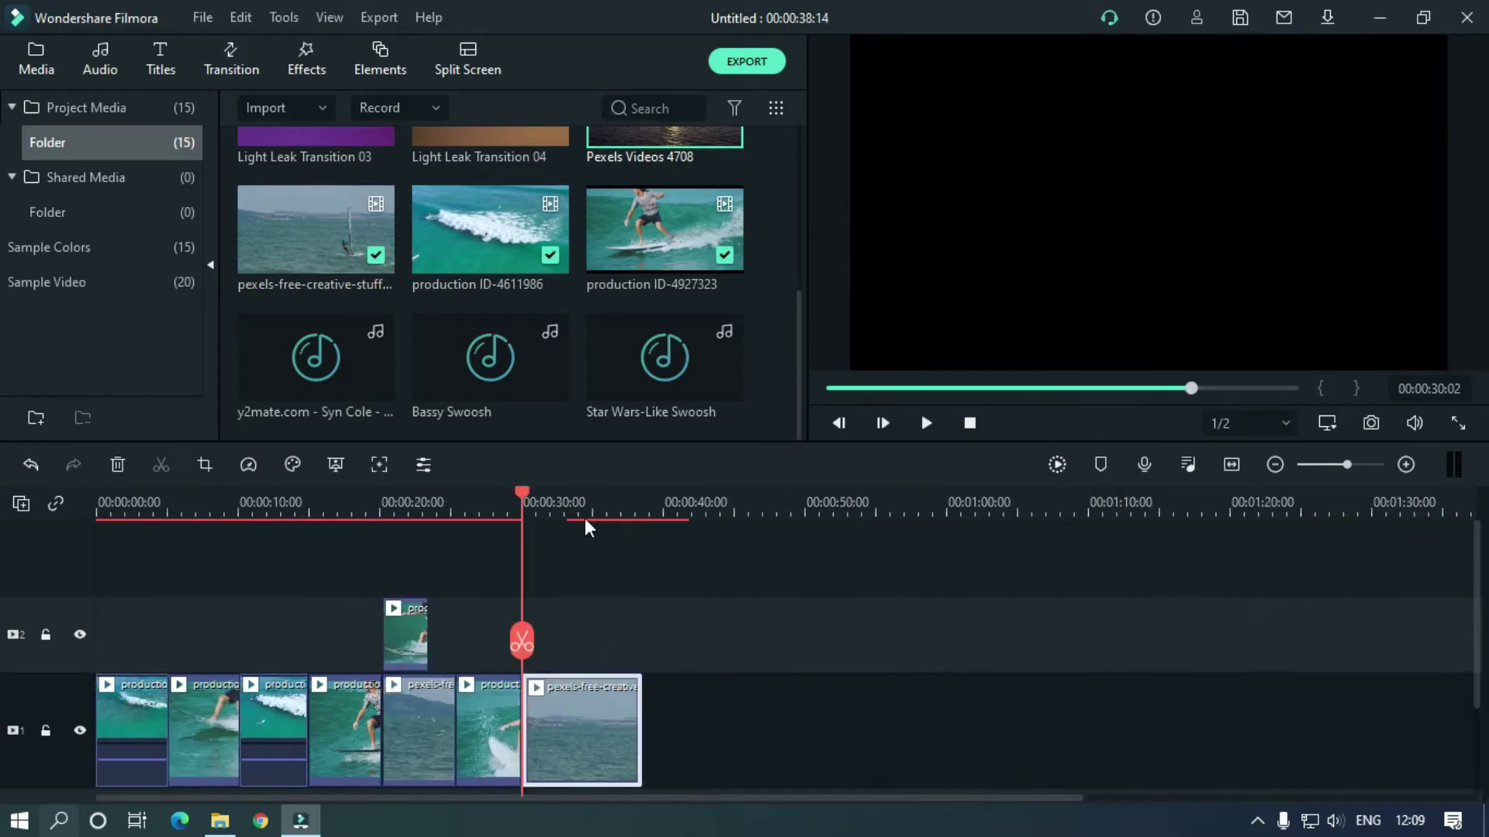
- Trim the last windsurfing piece to end at 00:00:35:01 and delete the leftover surfer piece on track 2
drag(522, 495, 593, 500)
click(592, 642)
click(618, 729)
key(Delete)
click(404, 636)
key(Delete)
- Place Light Leak Transition 02 on track 2 above the cut between the first and second clips
drag(1478, 607, 1477, 648)
click(1231, 464)
drag(863, 495, 93, 556)
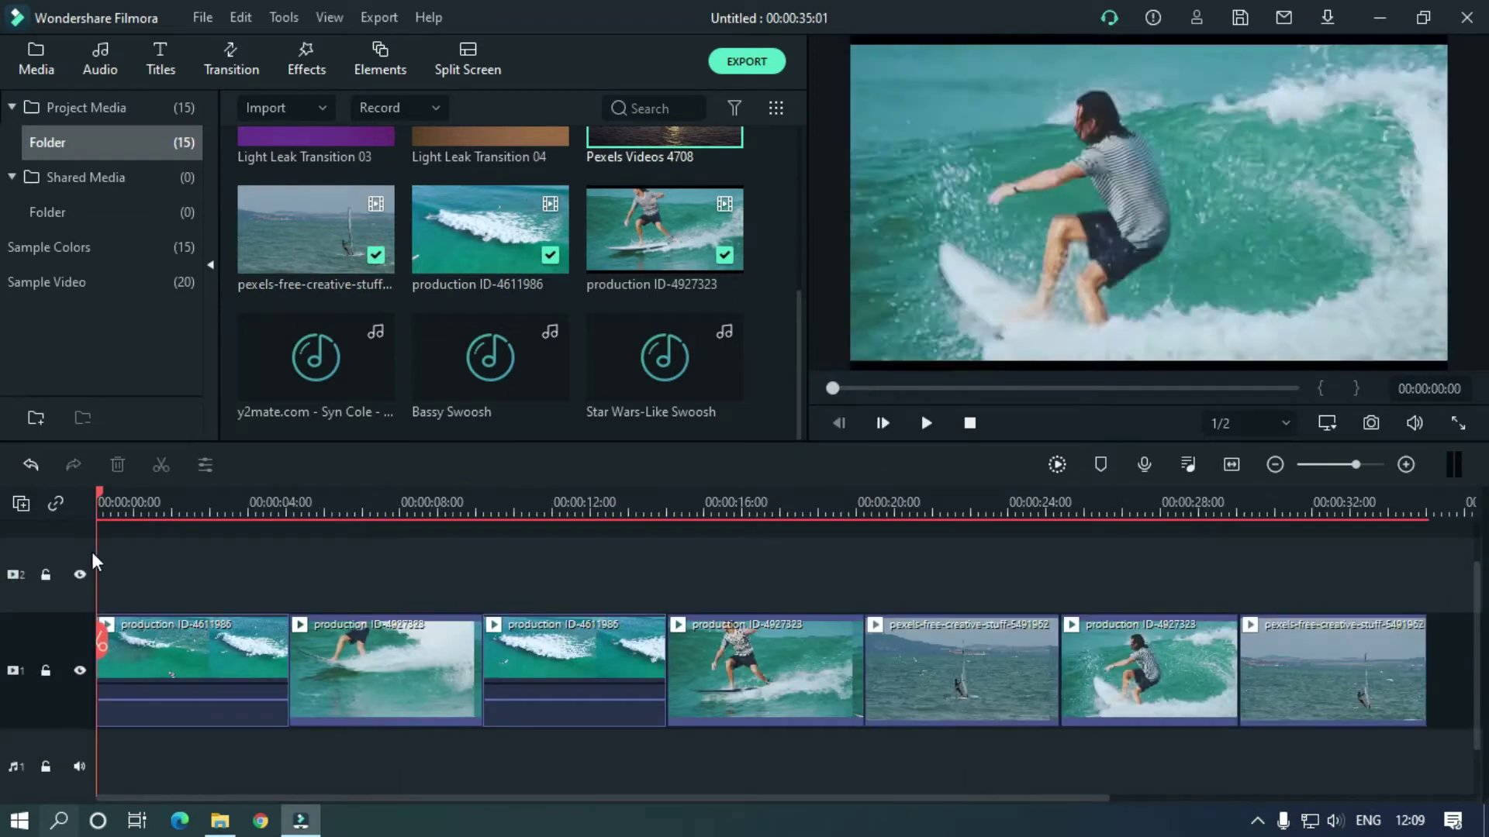
click(288, 500)
drag(329, 508, 516, 546)
drag(407, 797, 357, 799)
drag(802, 333, 804, 183)
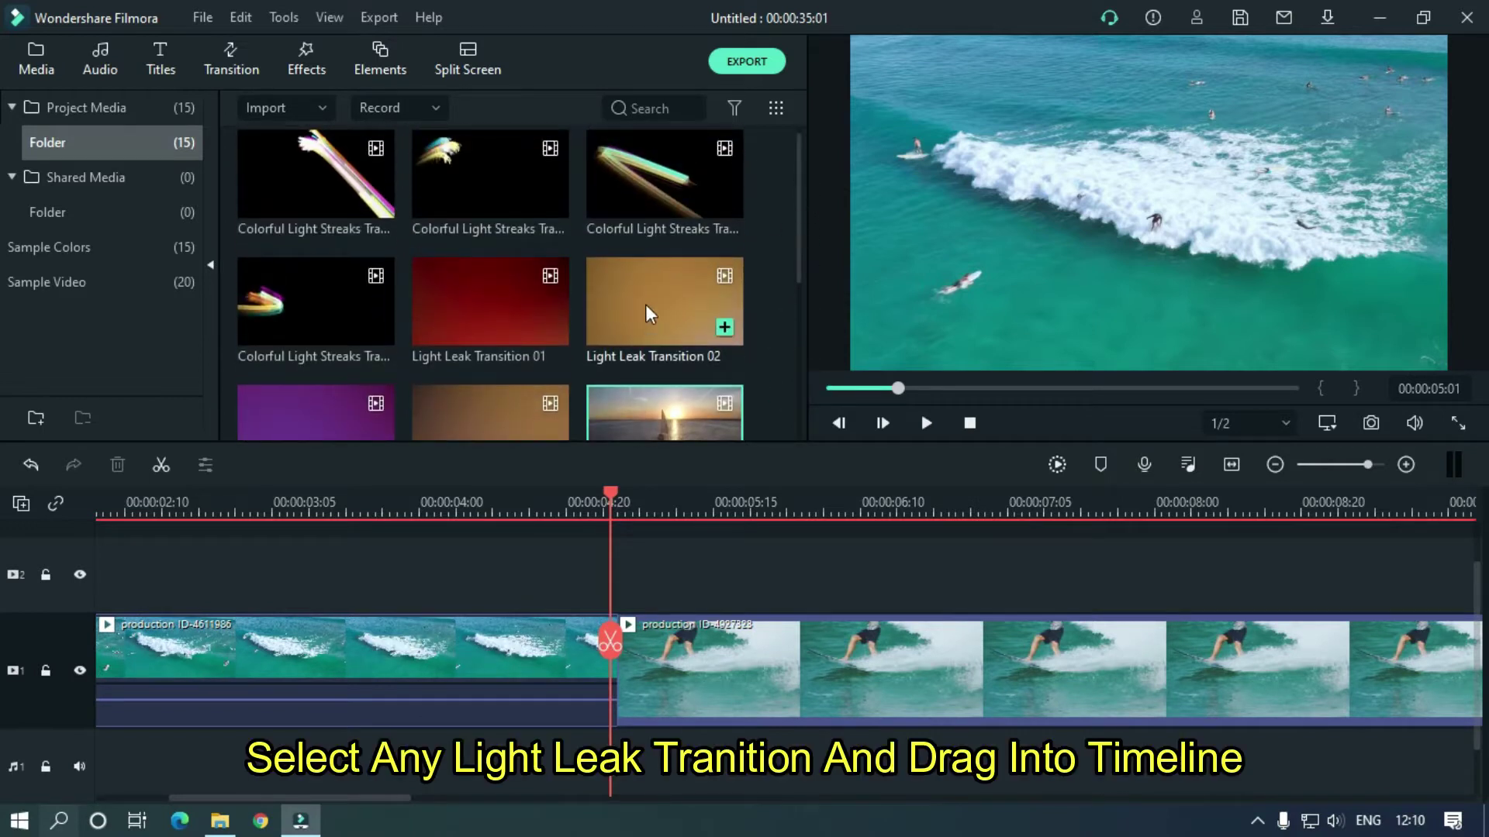
drag(649, 296, 455, 566)
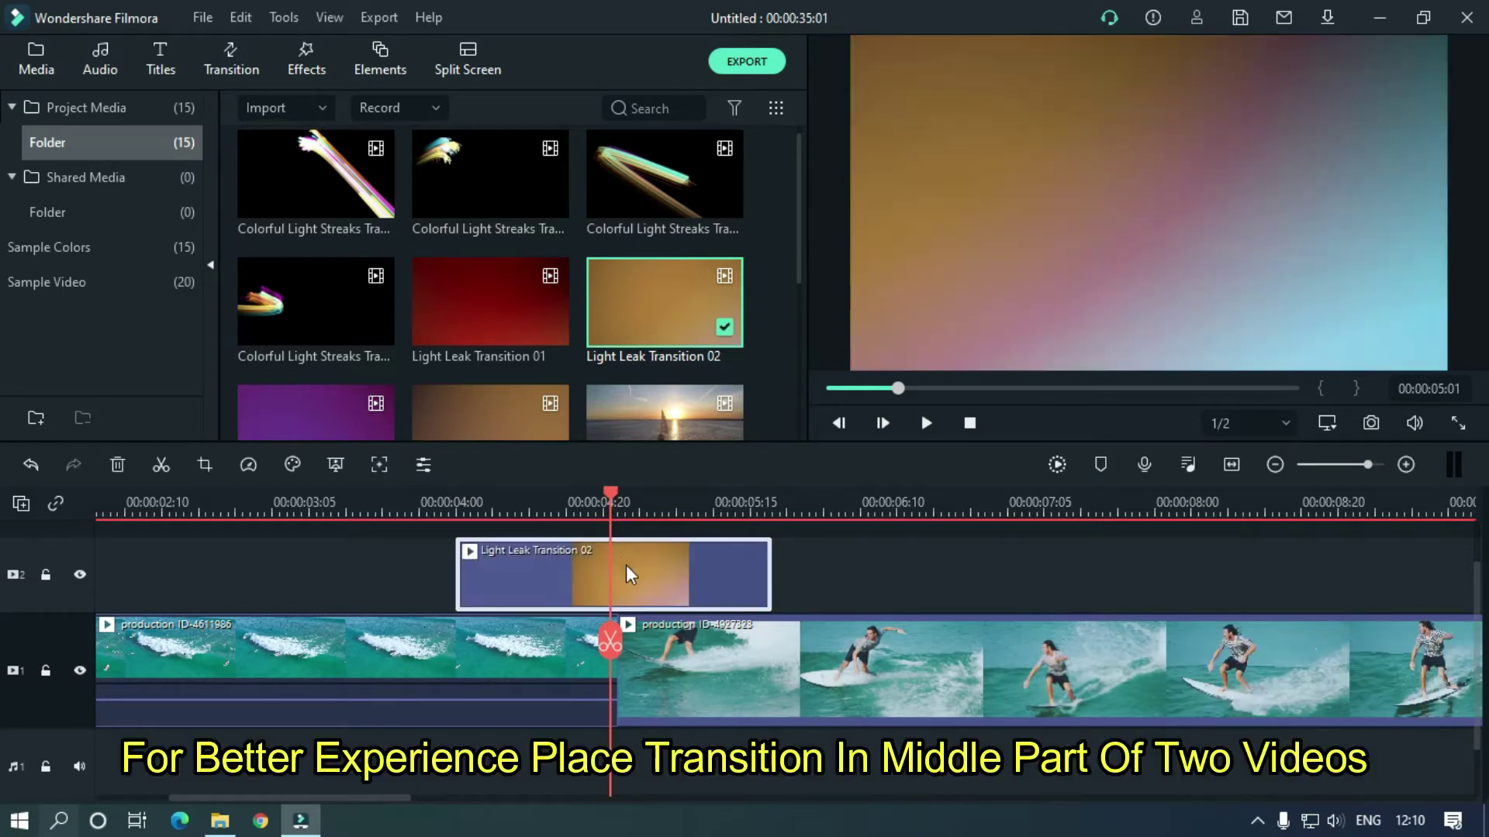
- Shift Light Leak Transition 02 slightly later so its middle lines up with the cut at 00:00:05:02
click(617, 496)
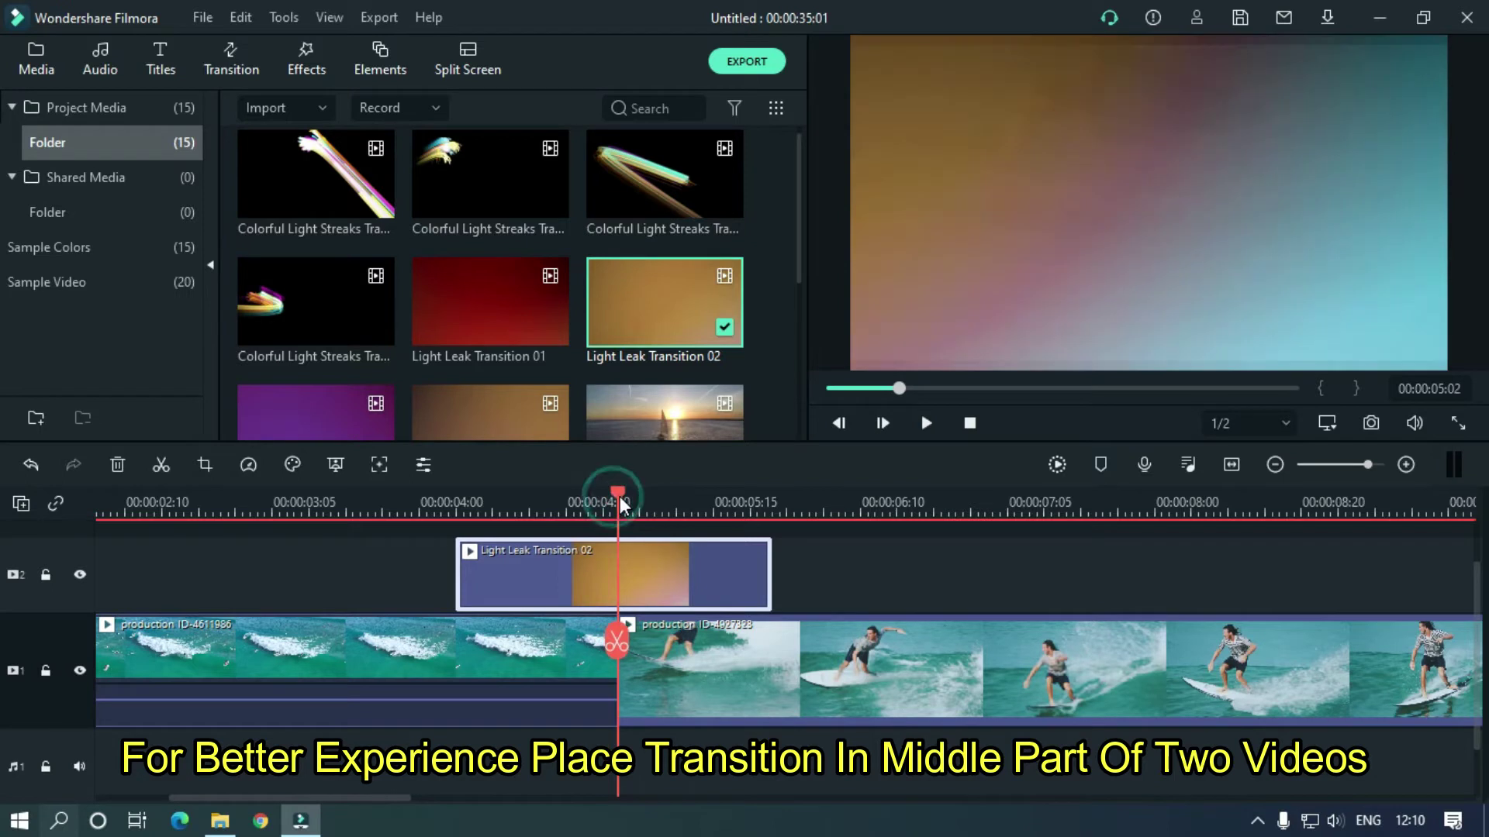
click(655, 573)
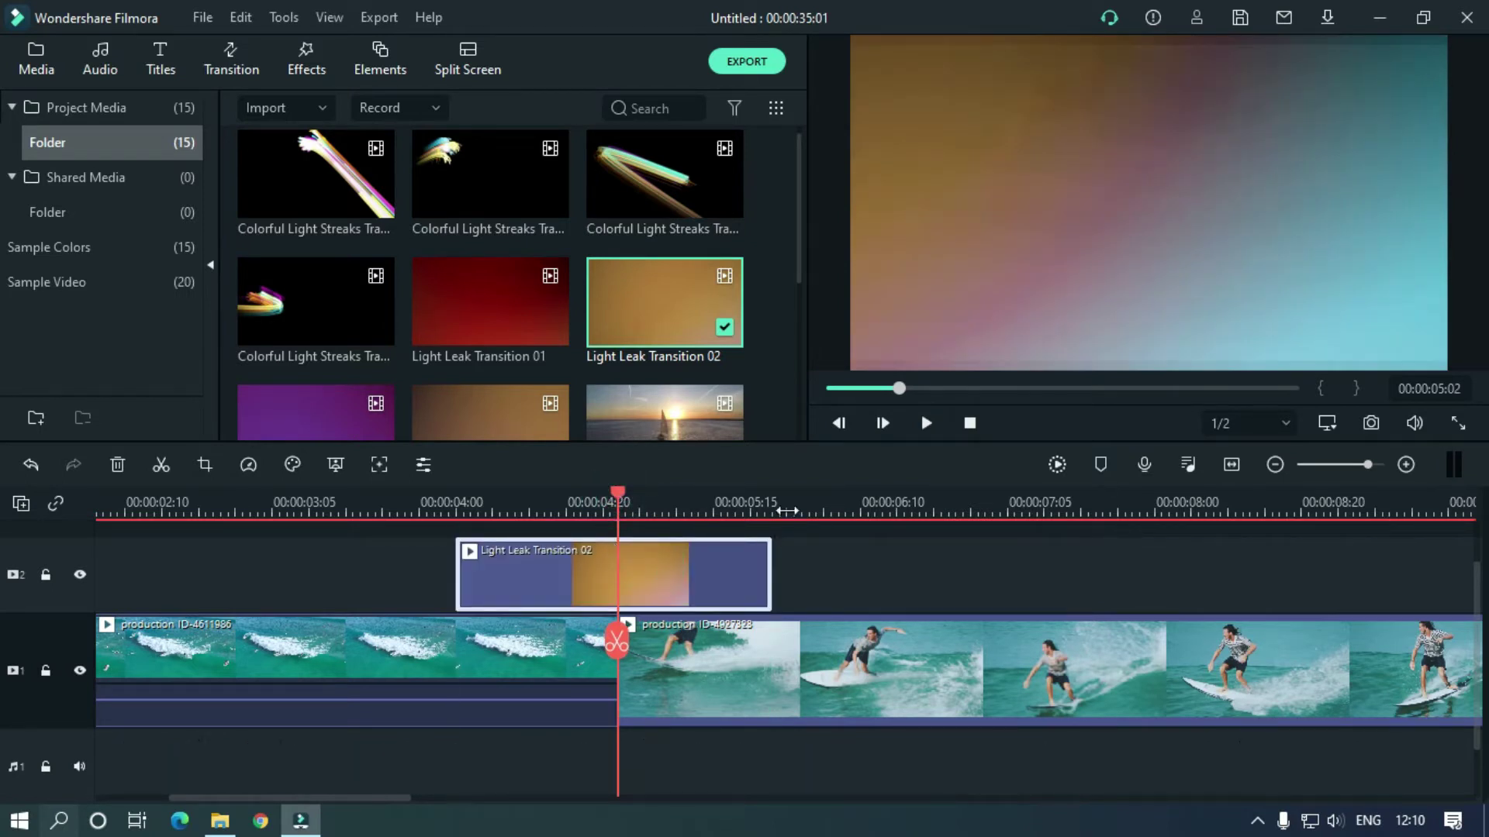
click(784, 506)
drag(703, 561, 710, 557)
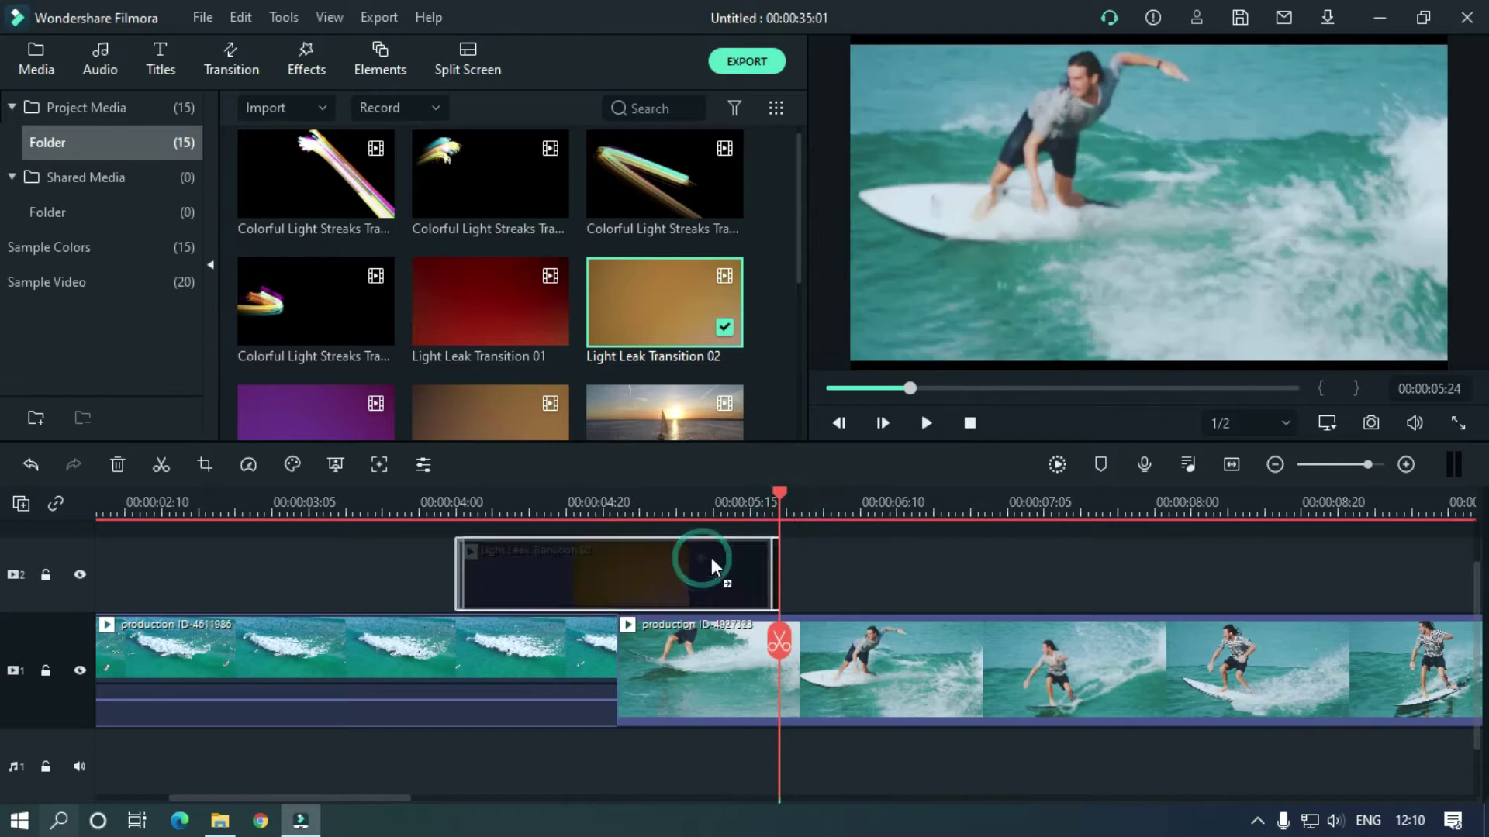
click(618, 504)
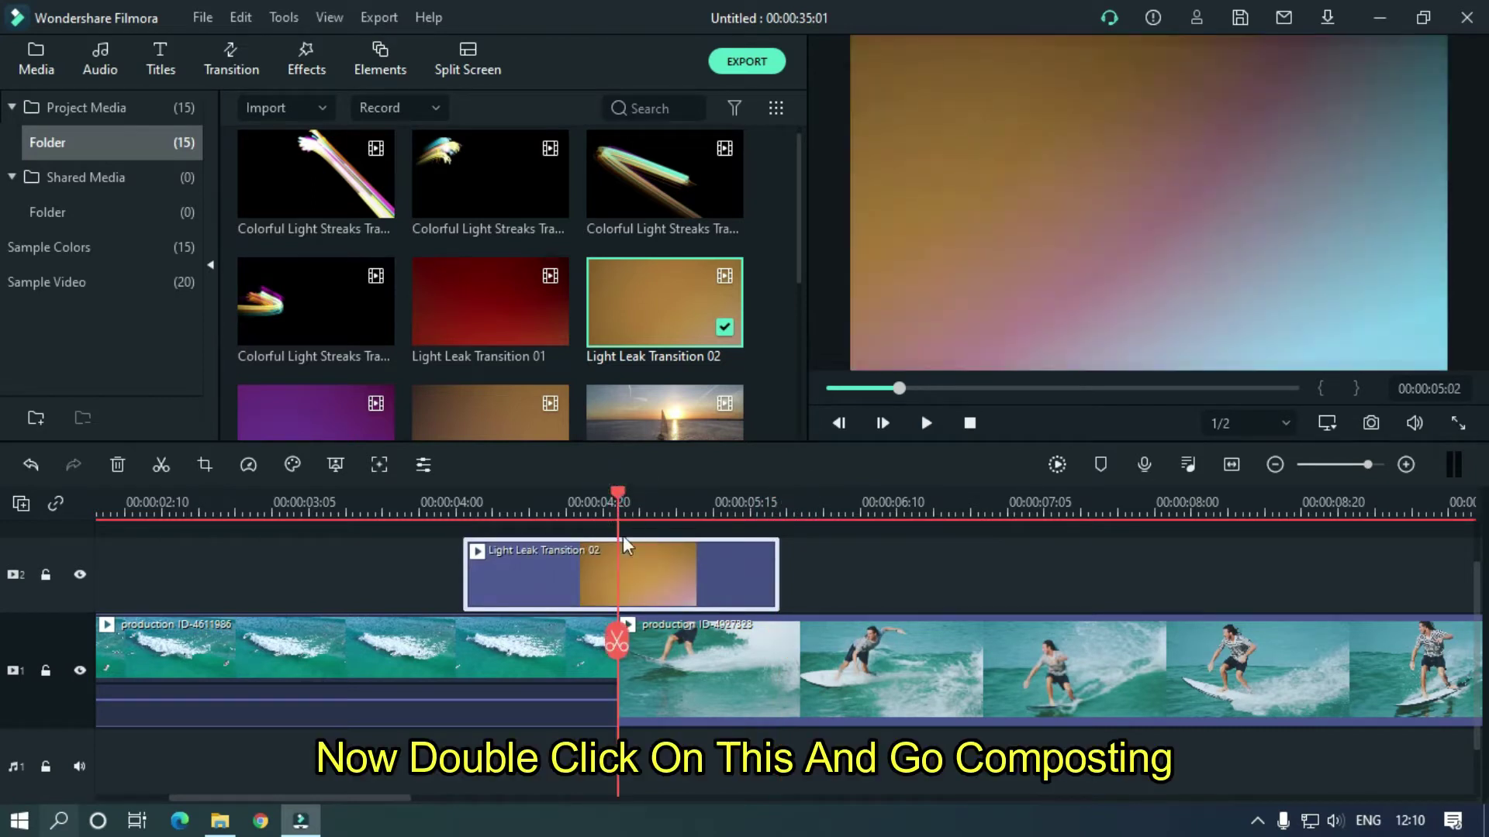
- Set the blending mode of the Light Leak Transition 02 clip to Screen and apply it
double_click(649, 569)
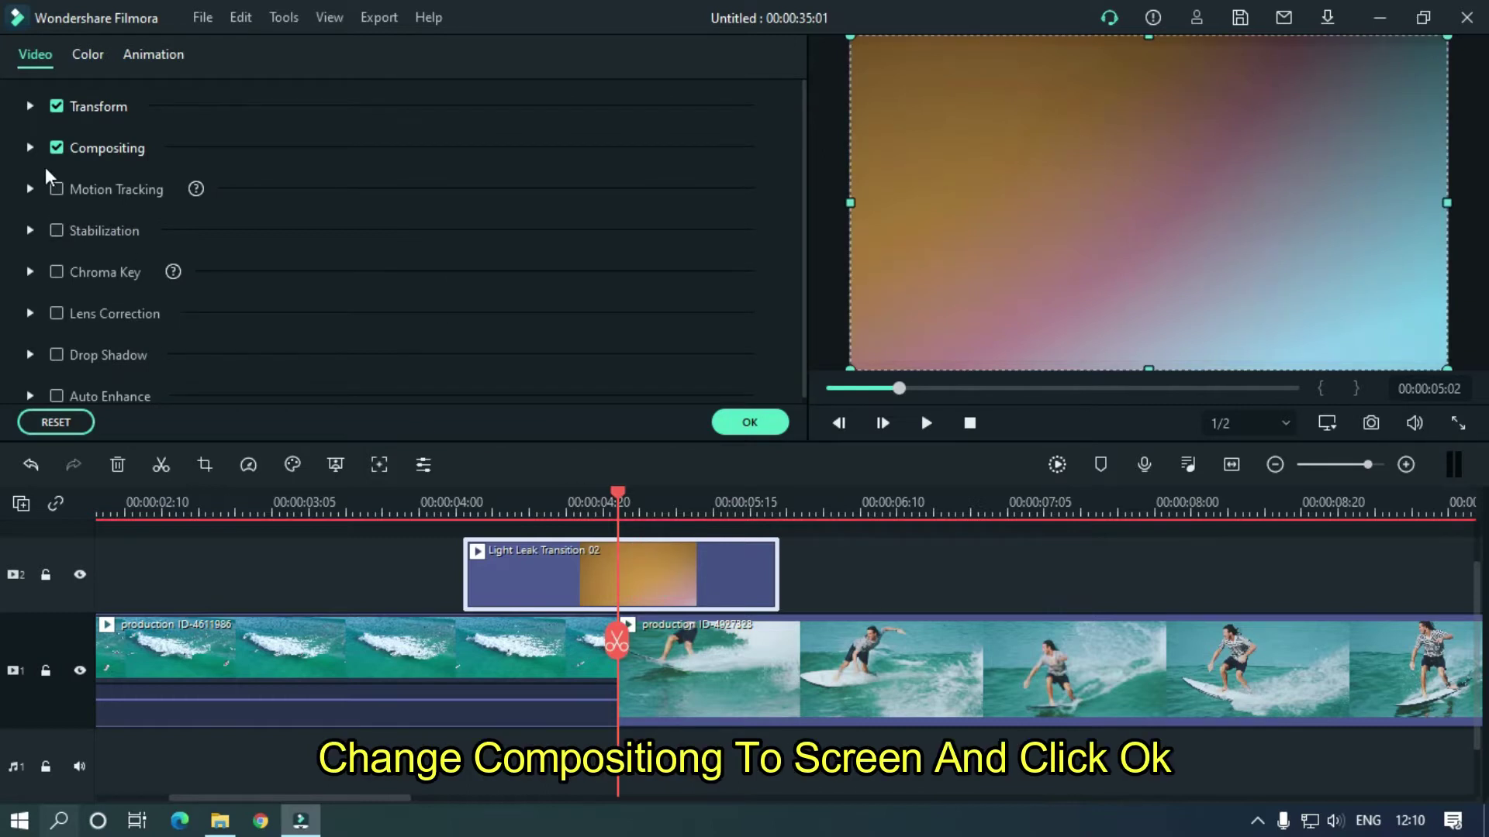
click(37, 147)
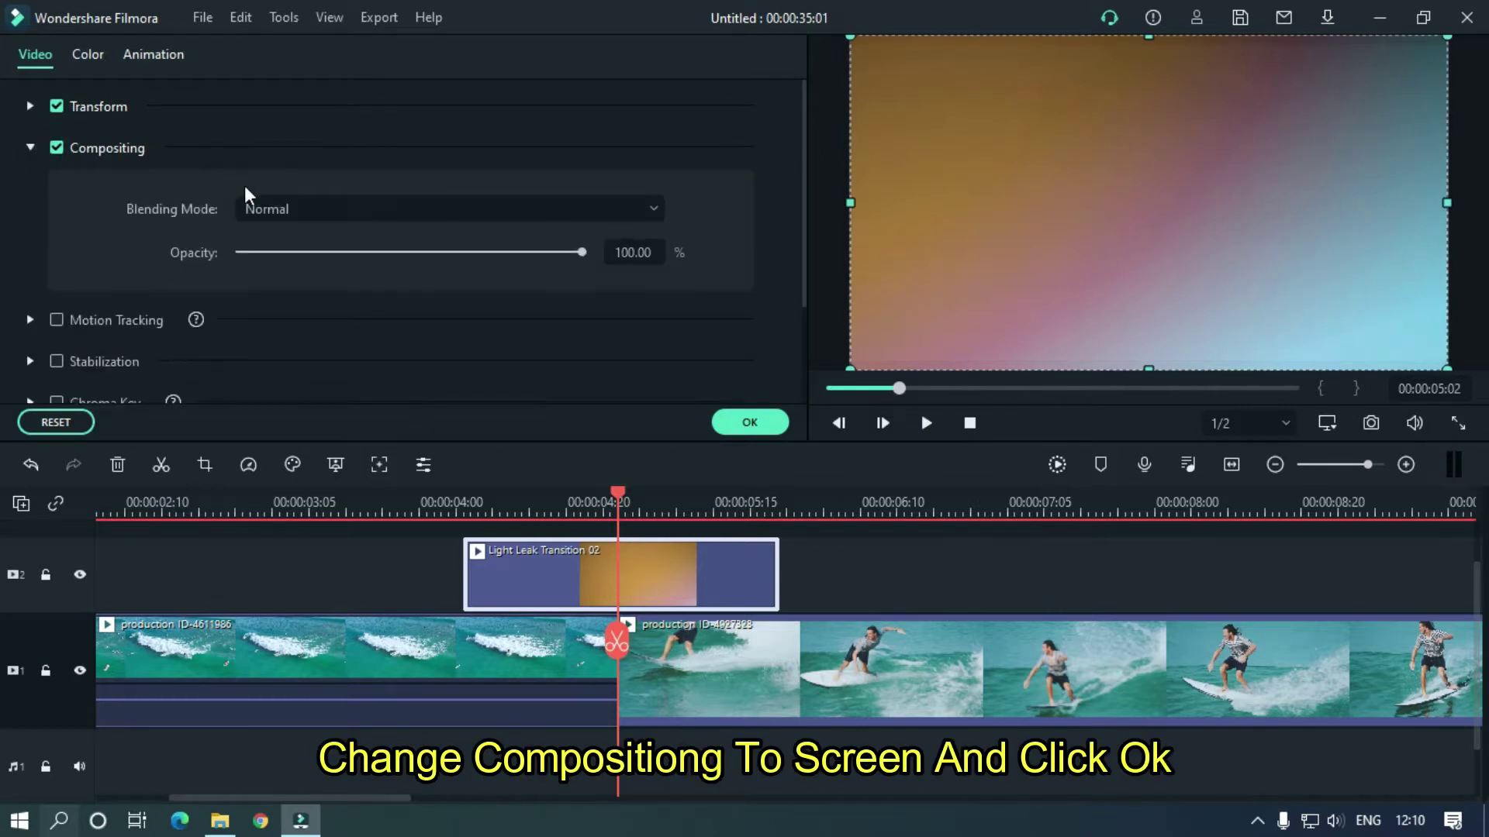
click(290, 203)
click(282, 466)
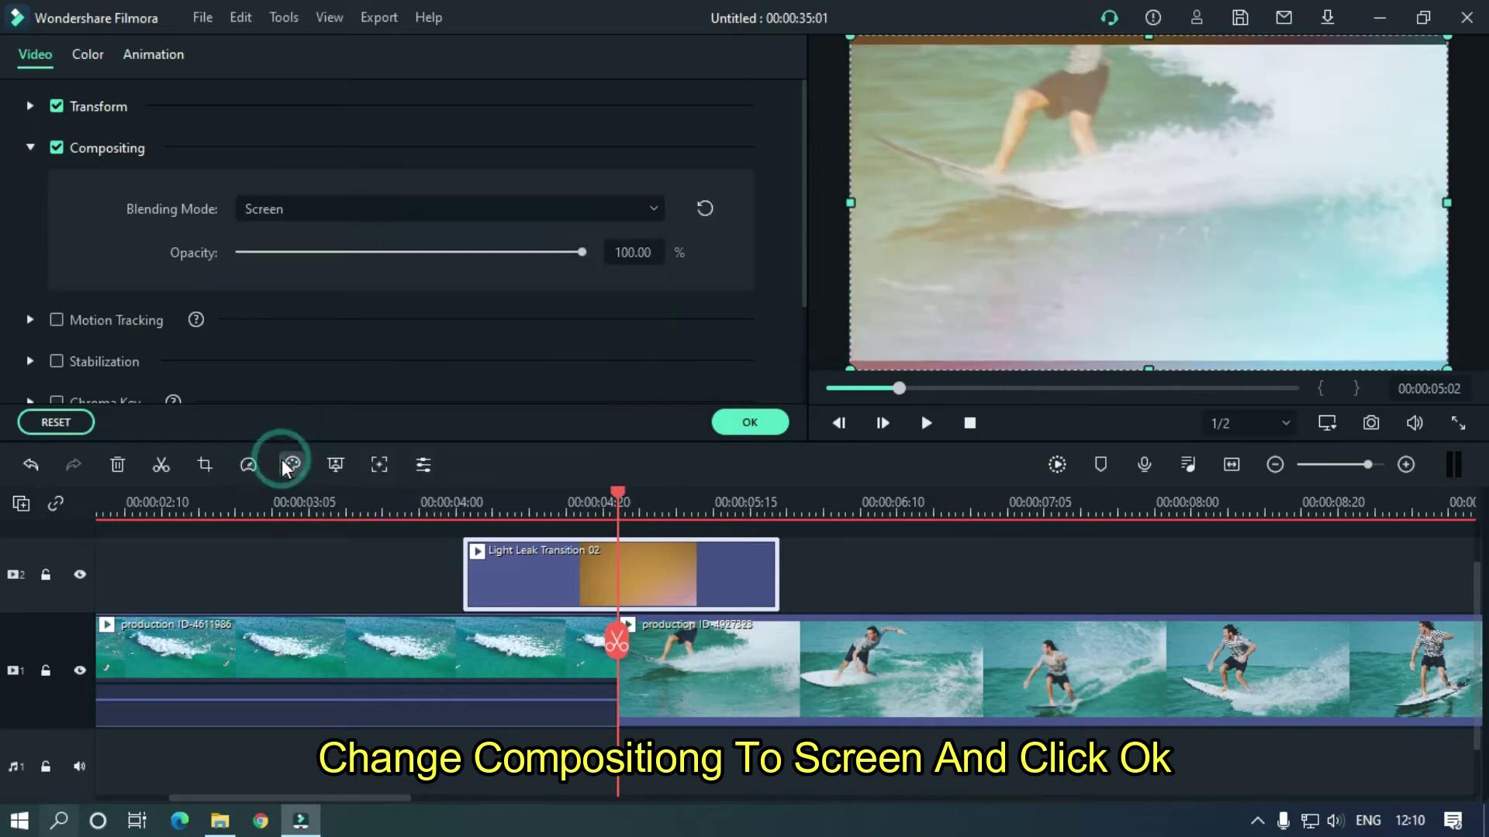
click(774, 423)
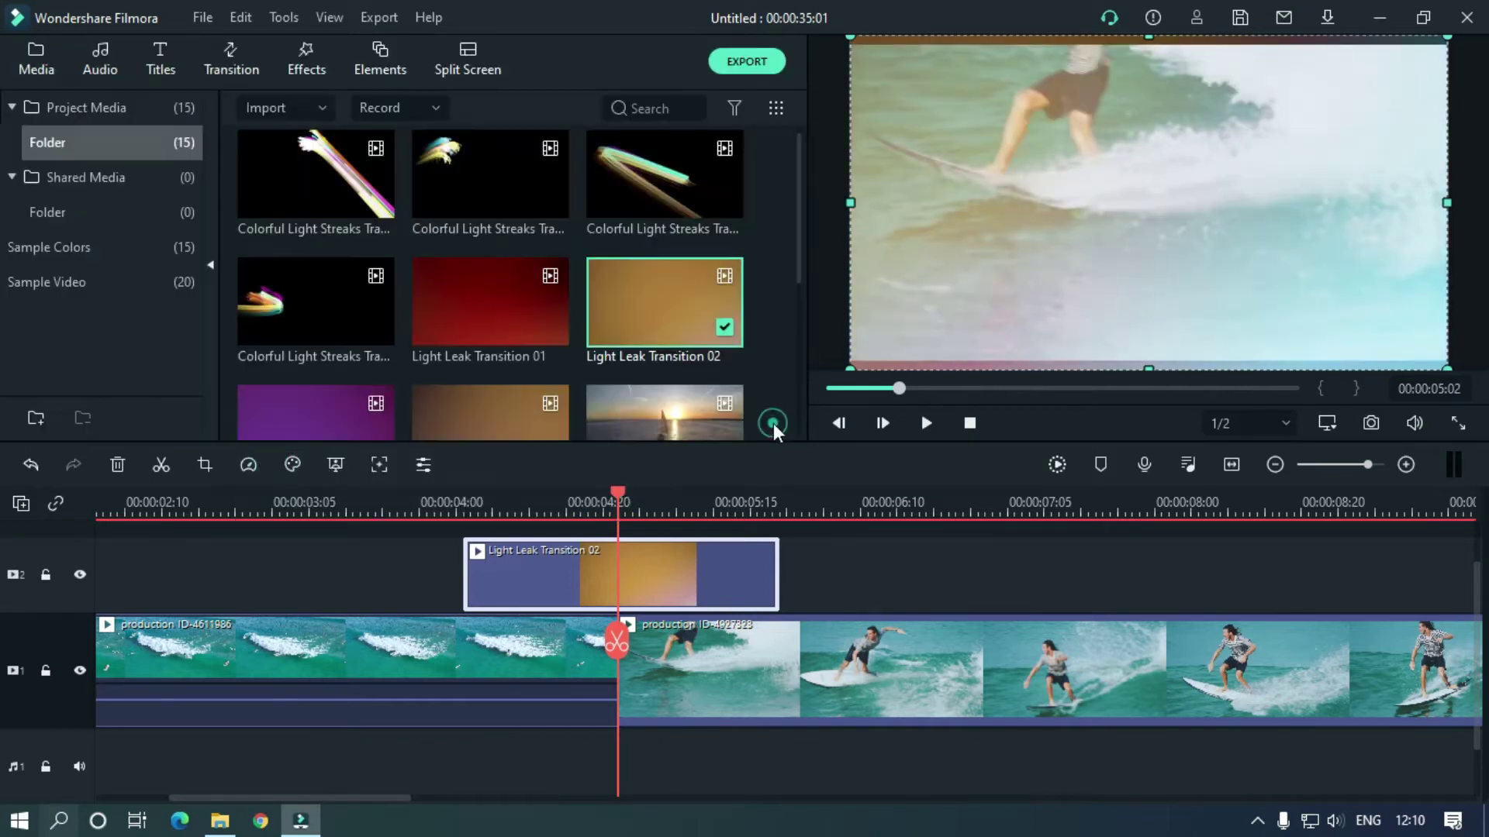
- Add a Dissolve transition at the cut between the first and second clips on track 1
click(751, 661)
drag(731, 505, 659, 513)
click(656, 512)
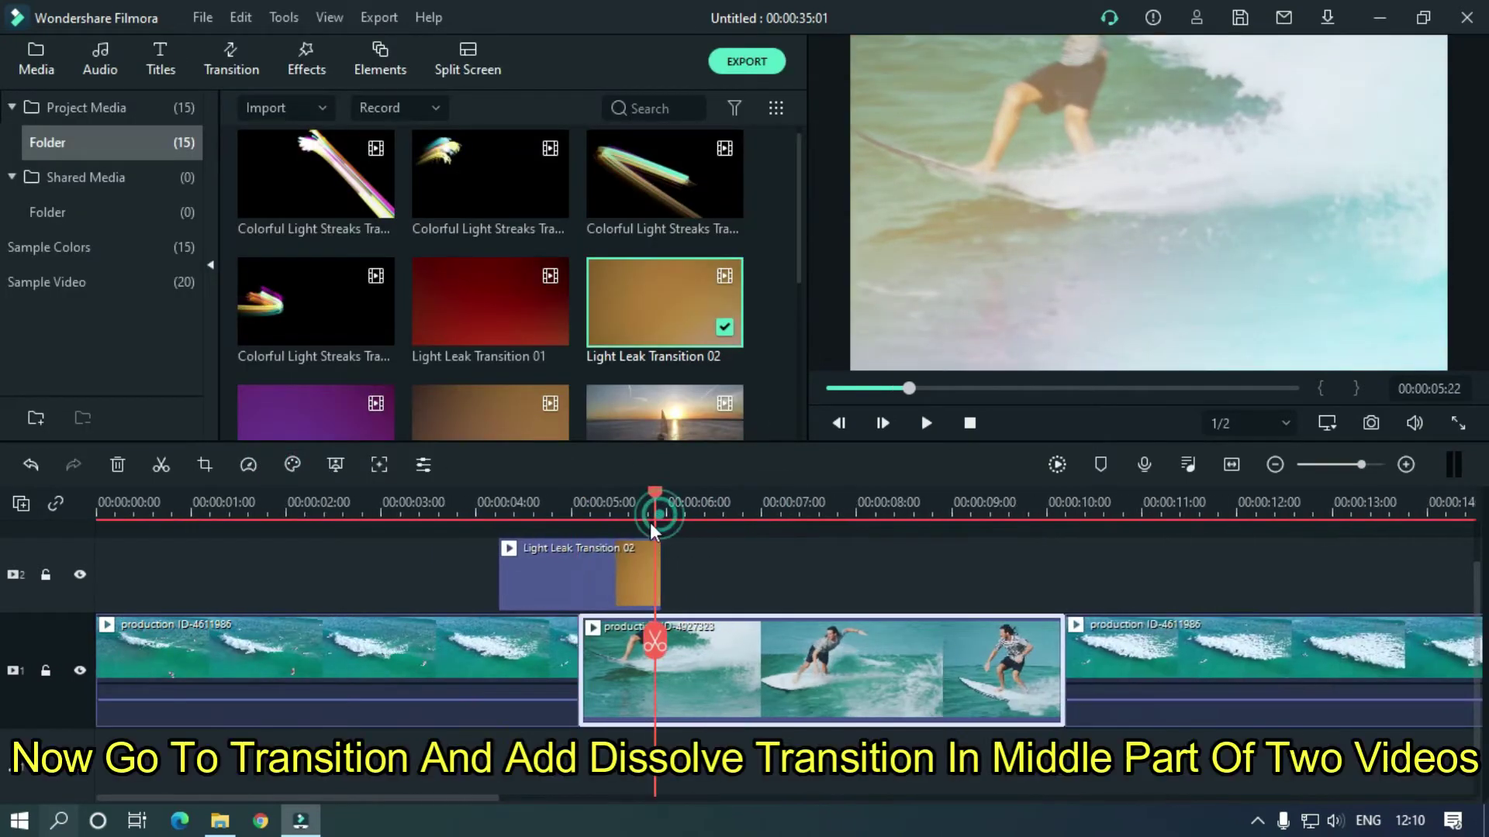
click(576, 506)
click(579, 502)
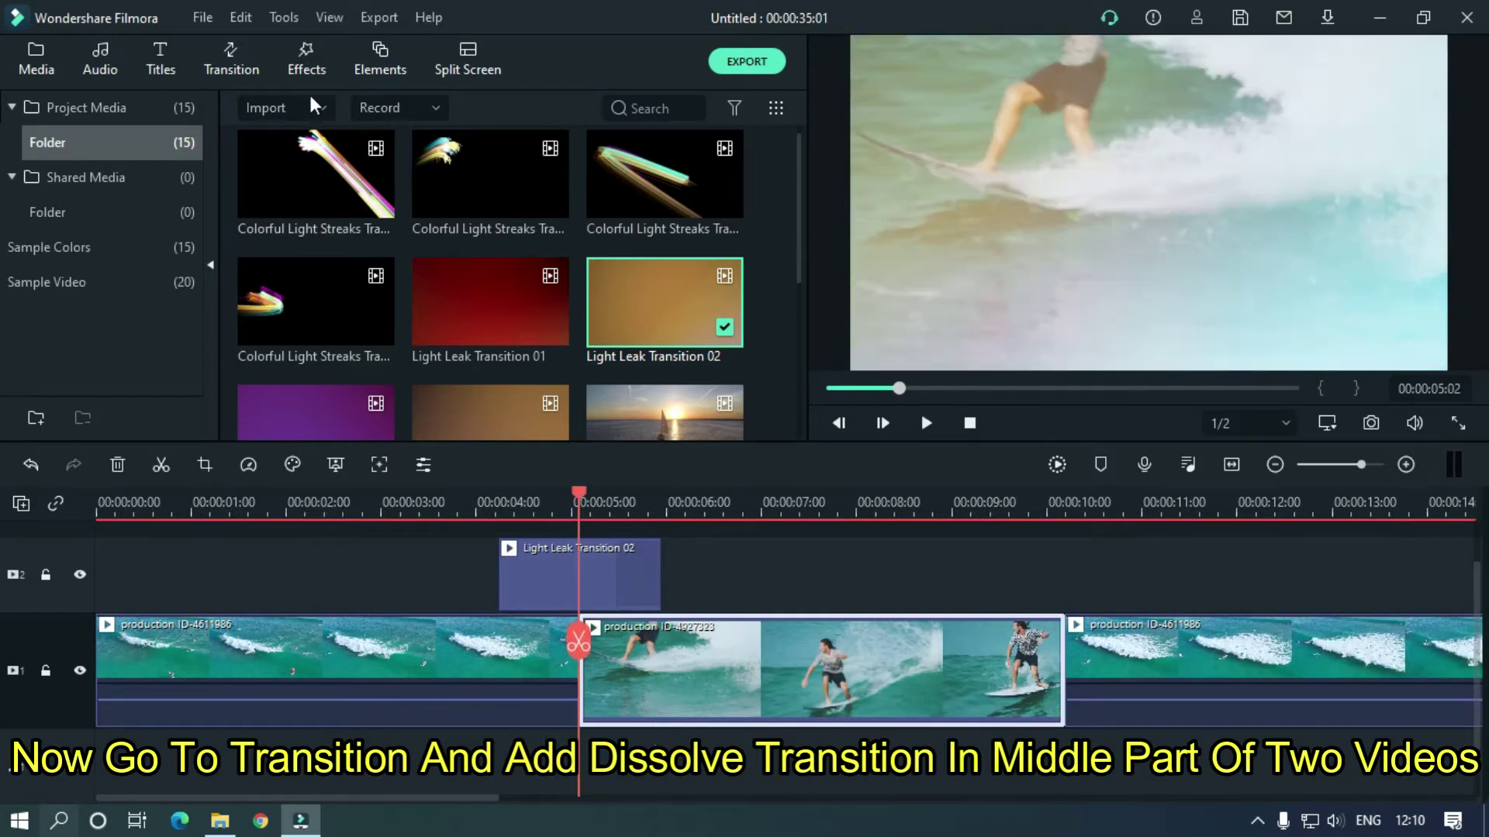
click(225, 64)
drag(468, 205, 488, 290)
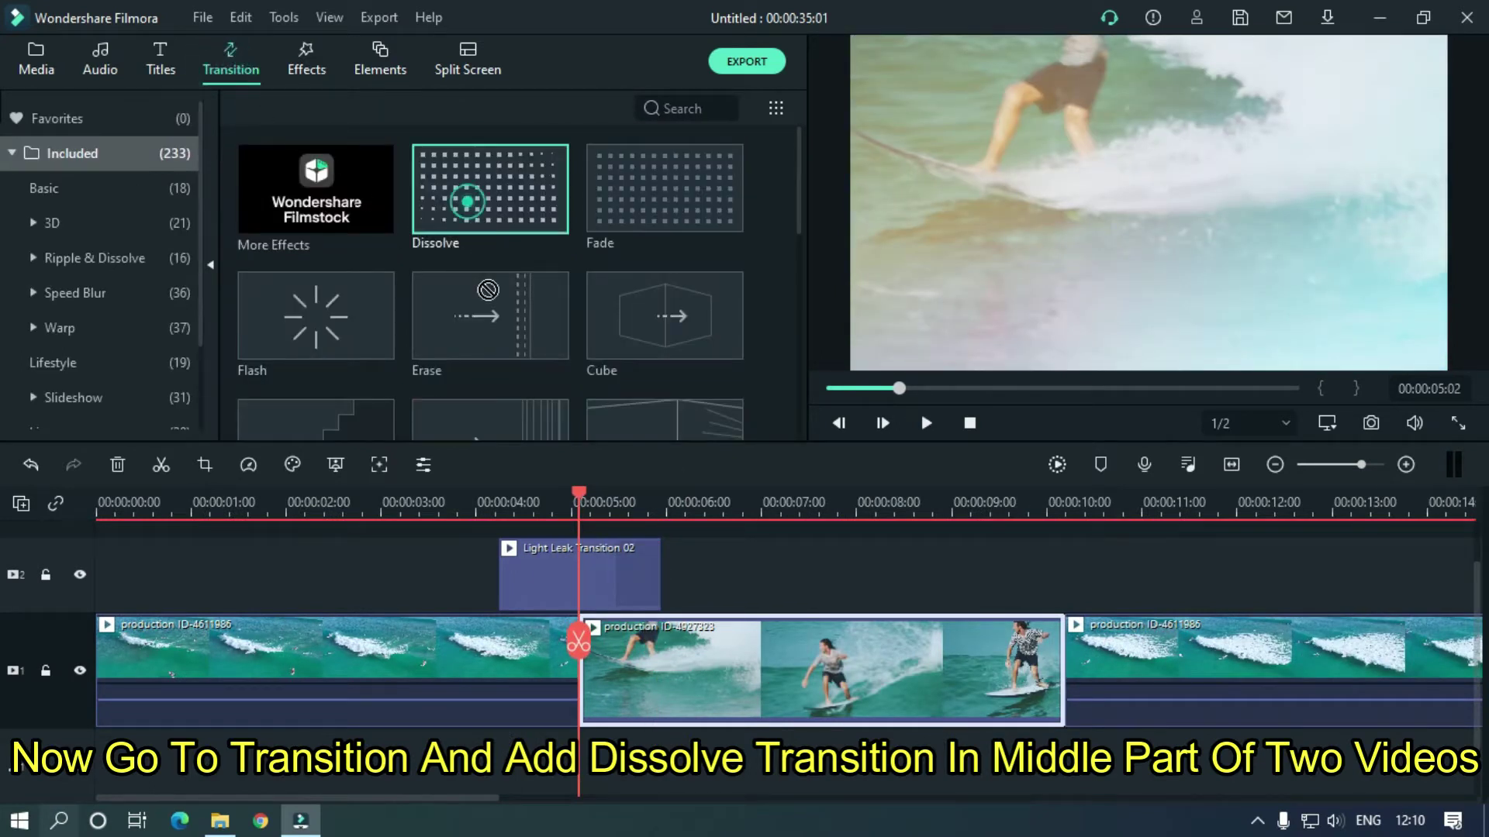
drag(549, 539, 649, 670)
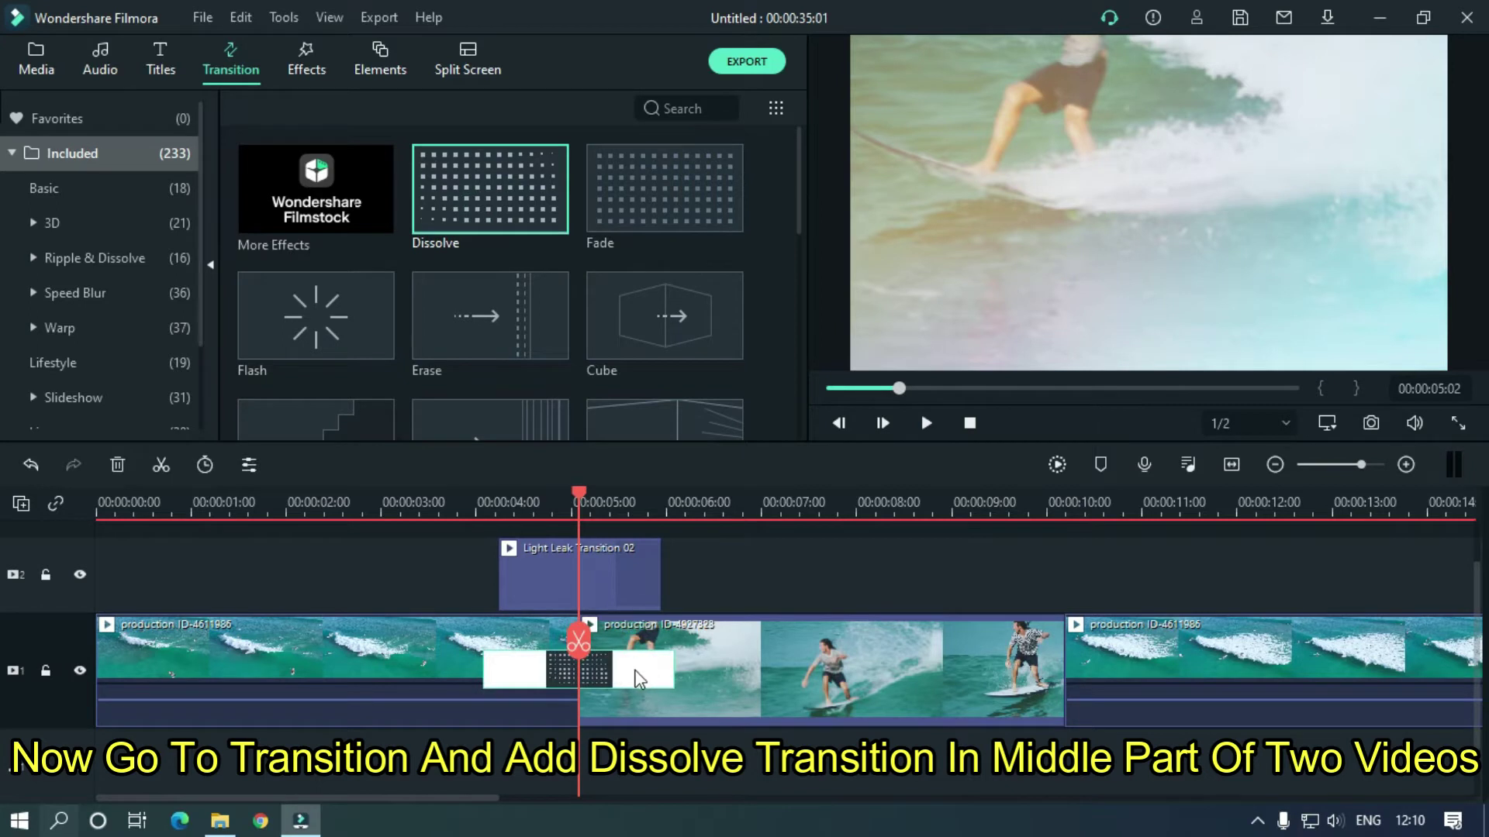
- Set the Dissolve transition's duration to 00:00:00:05 and apply it
double_click(635, 671)
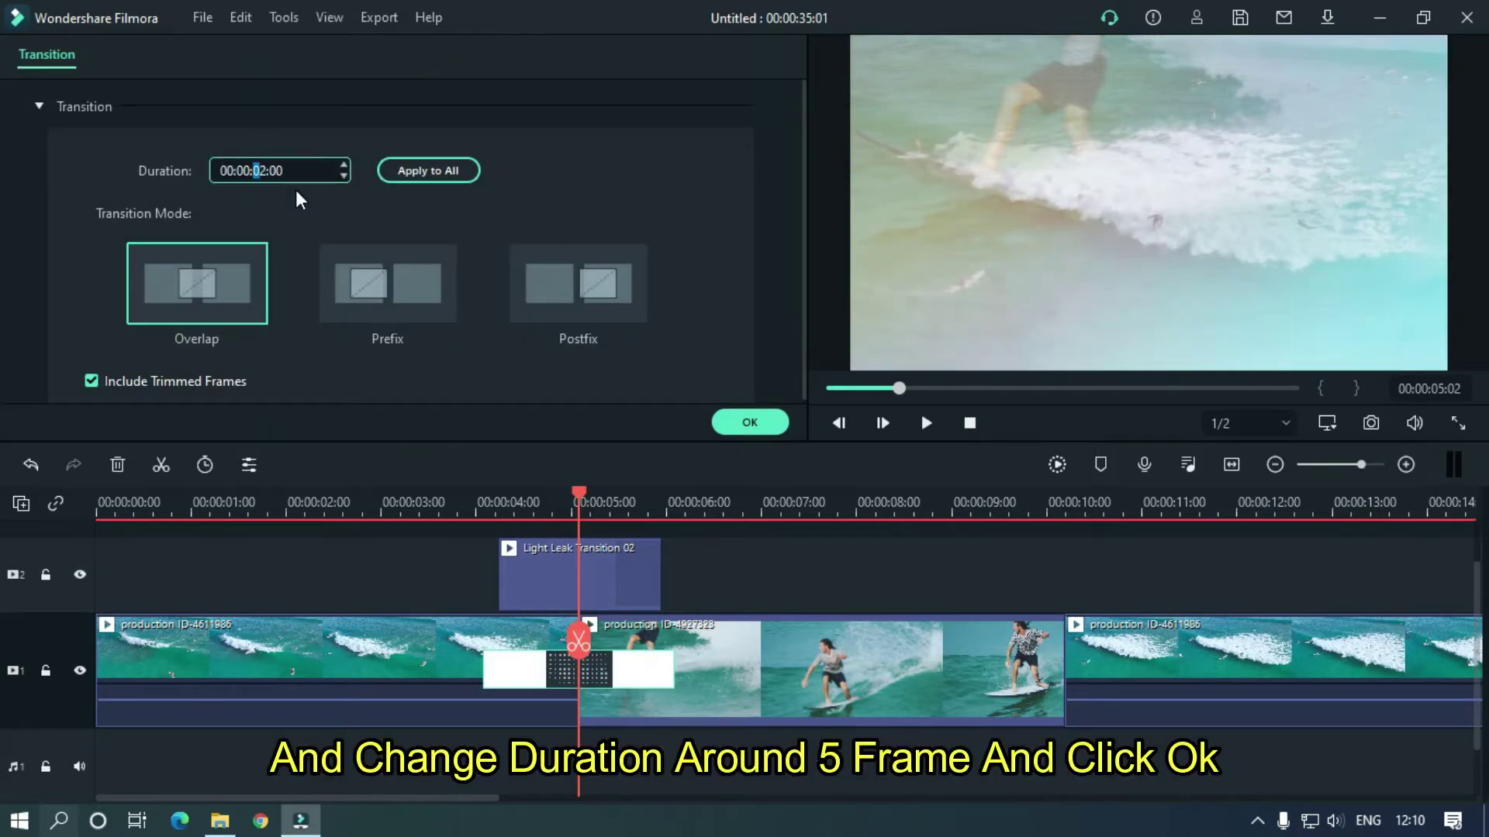
text(01)
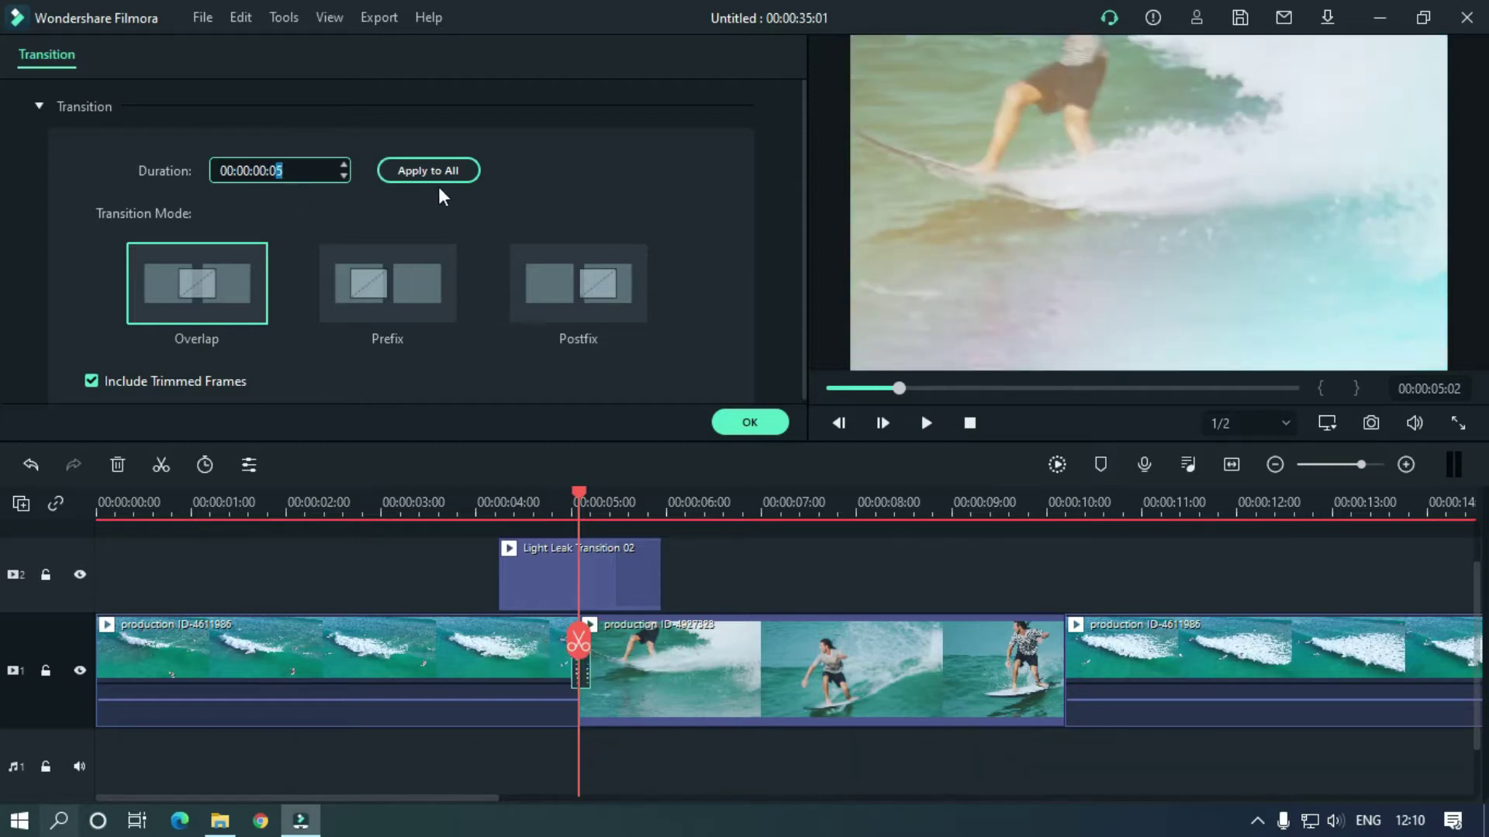
click(747, 423)
- Preview the first light leak transition by playing the timeline from 00:00:04:01
drag(735, 500, 404, 537)
click(416, 496)
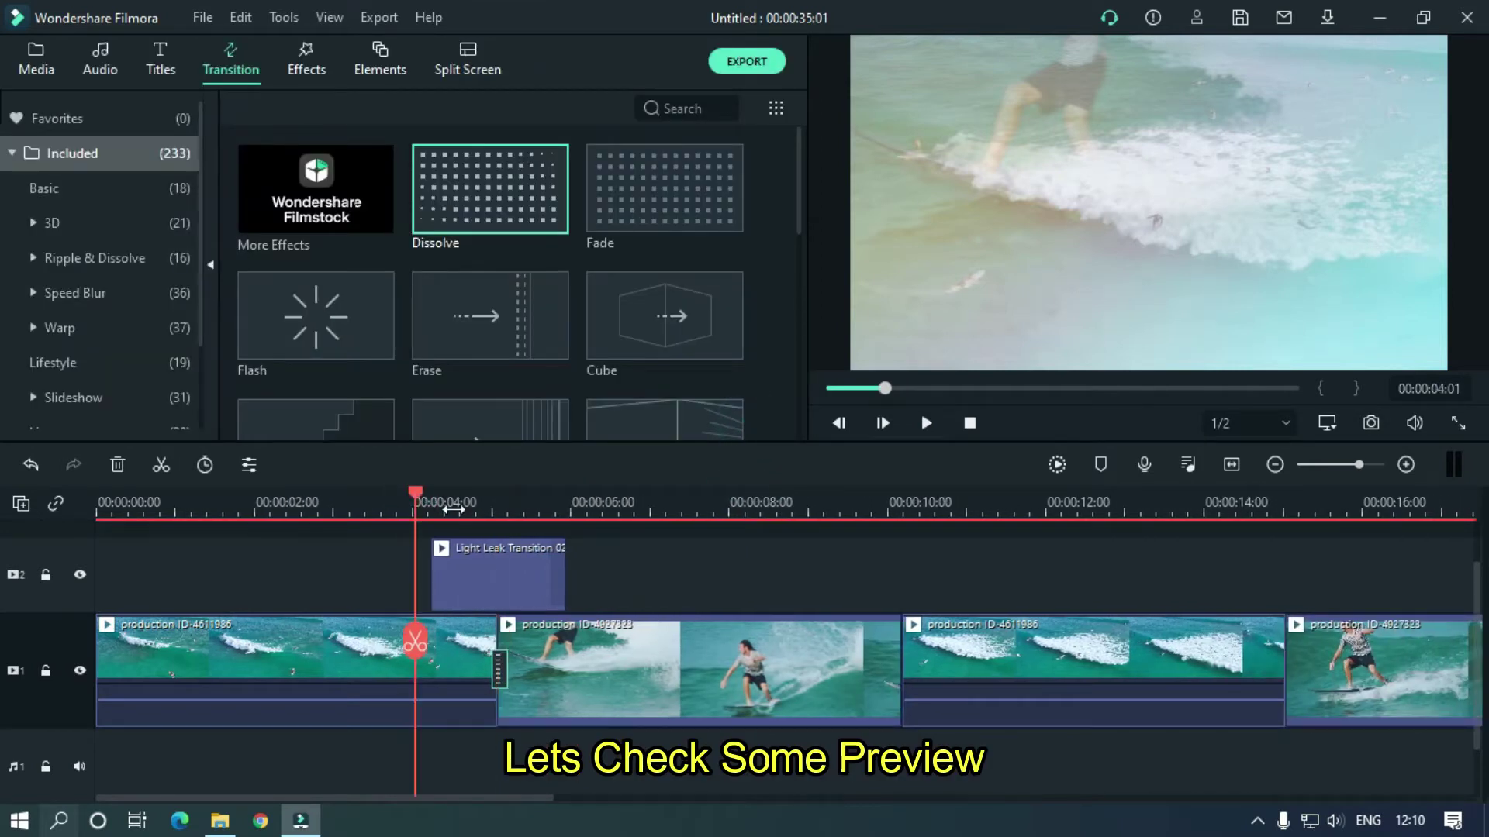
key(space)
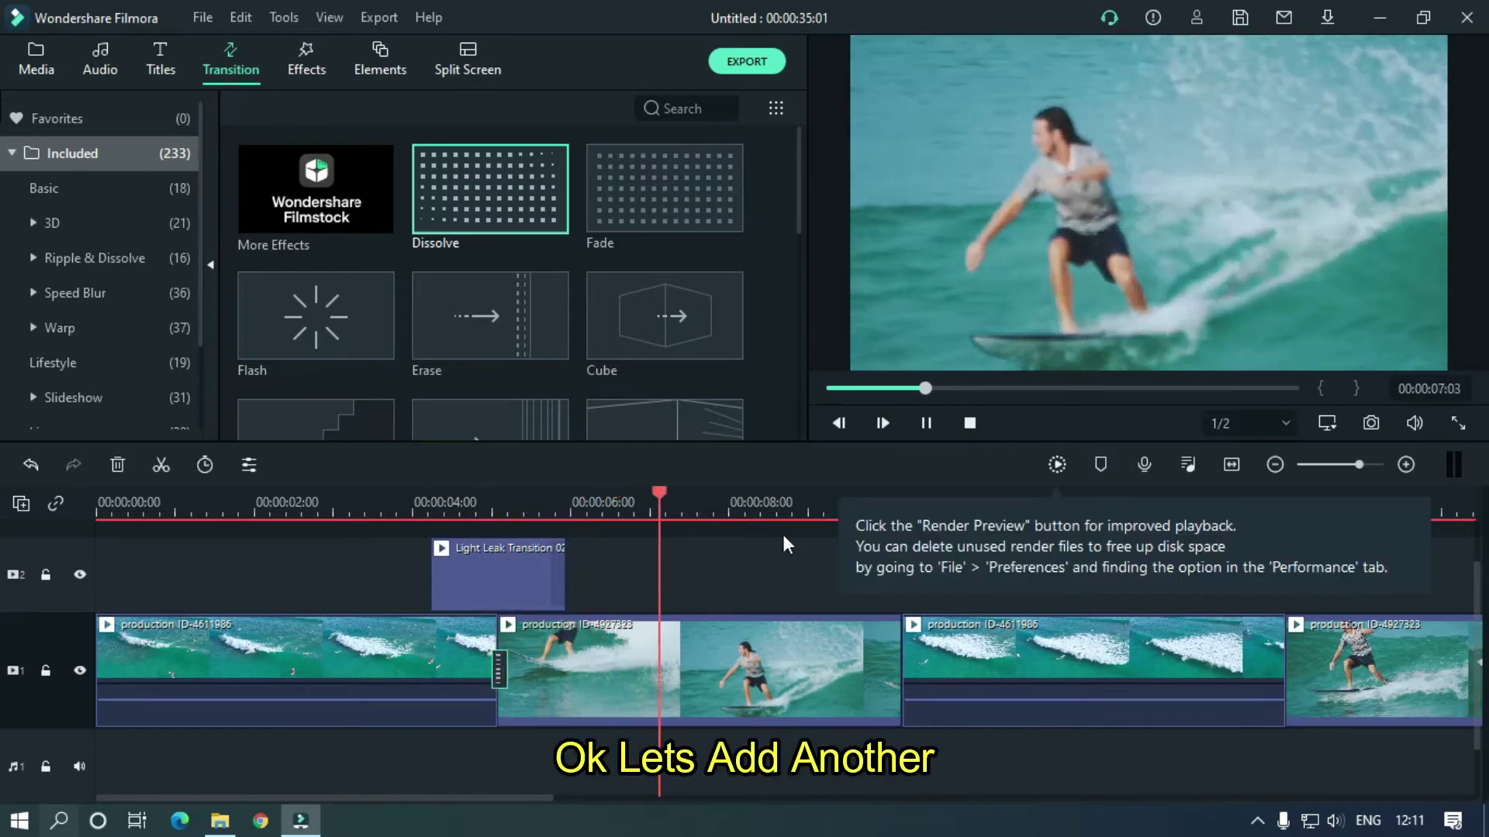
key(space)
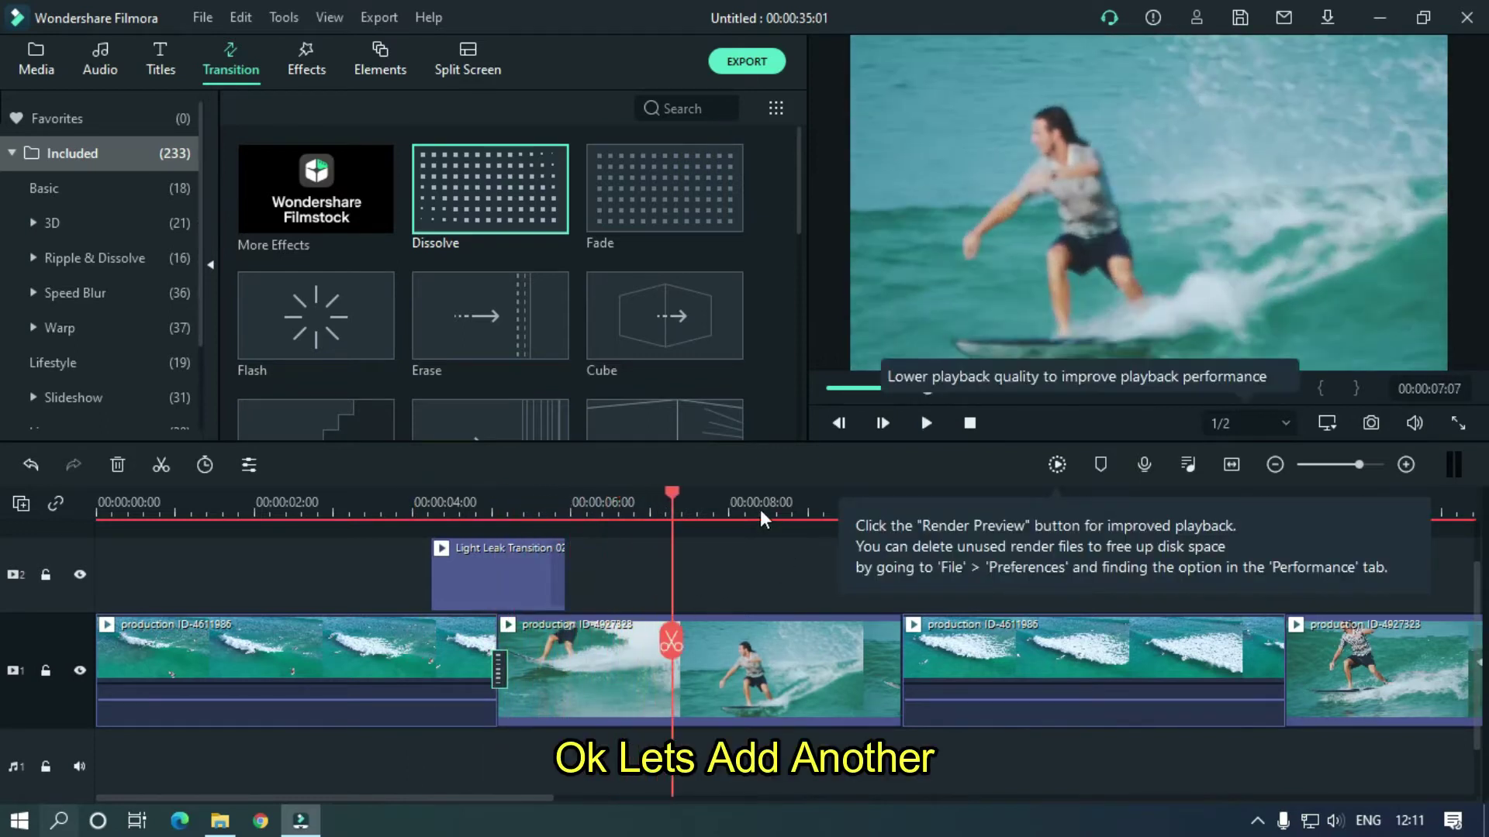
- Place Light Leak Transition 03 on track 2, centered over the cut between the second and third clips
click(672, 491)
drag(717, 497, 647, 503)
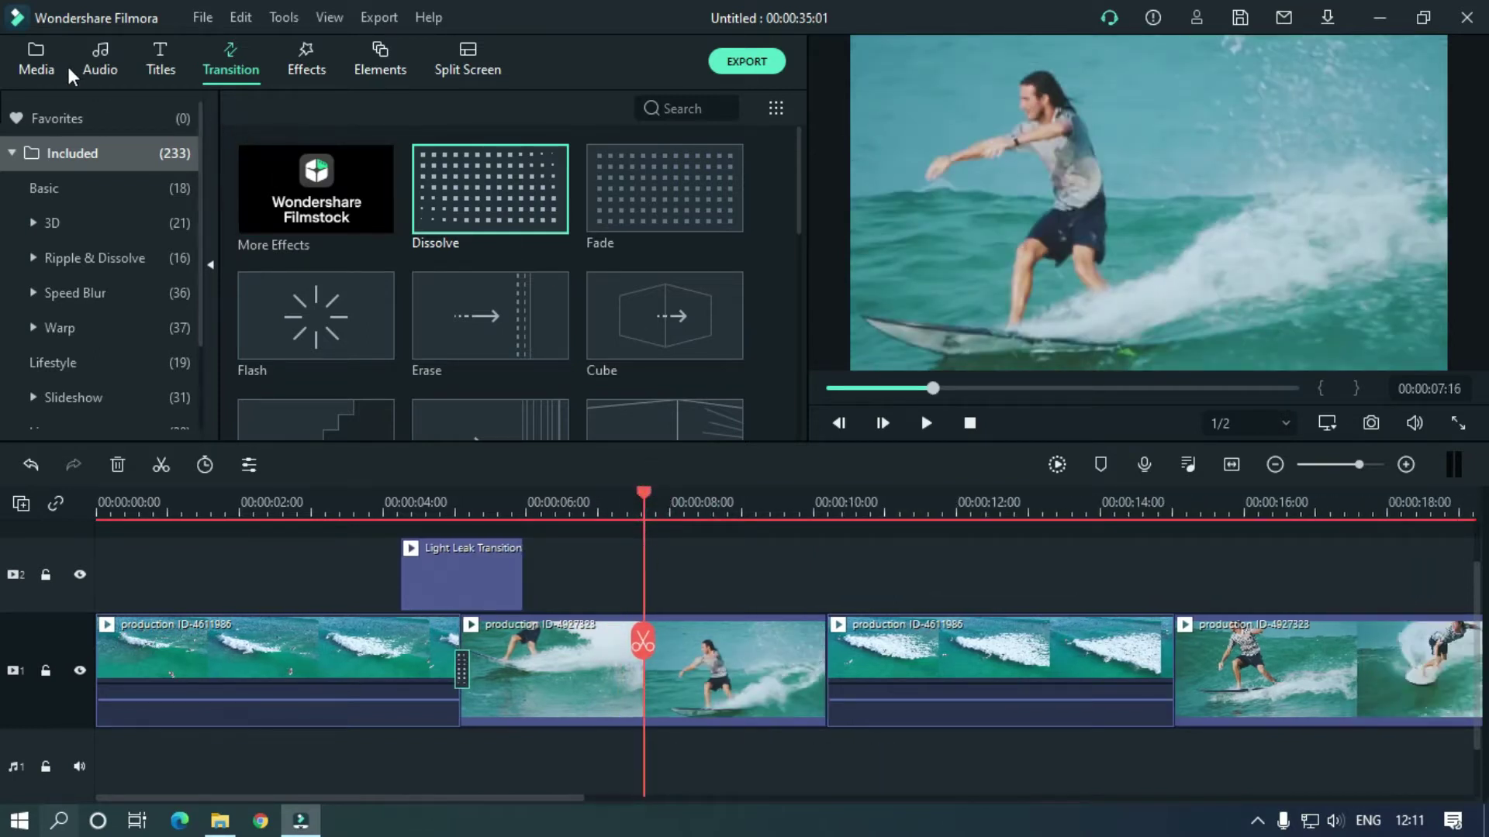
click(39, 61)
scroll(792, 247, down, 2)
drag(490, 318, 762, 562)
click(825, 499)
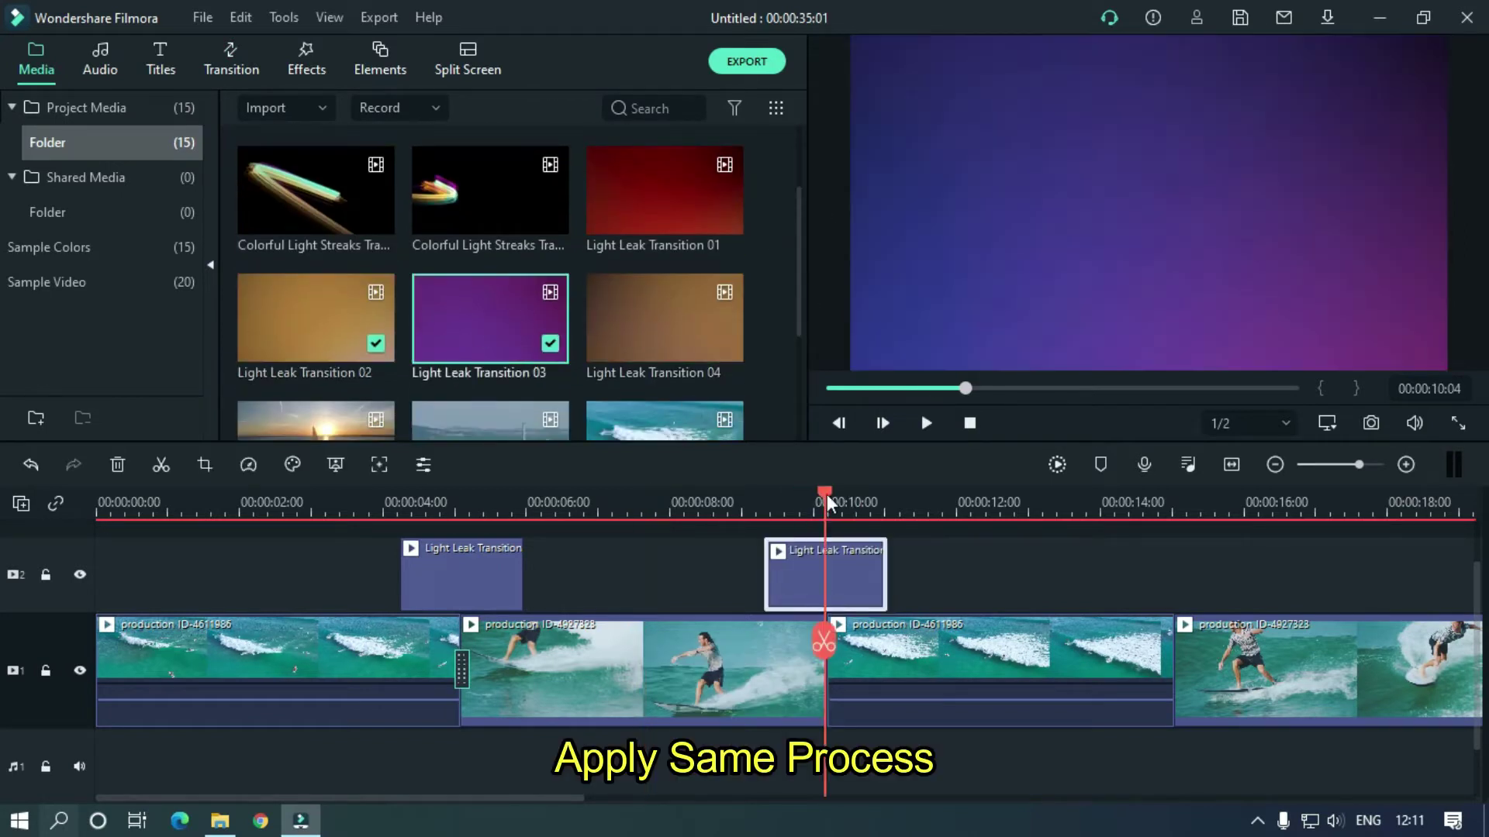
- Set the blending mode of the Light Leak Transition 03 clip to Screen and apply it
double_click(838, 557)
click(434, 206)
click(333, 462)
click(748, 419)
- Add a Dissolve transition at the cut between the second and third clips and set its duration to 00:00:00:05
click(231, 59)
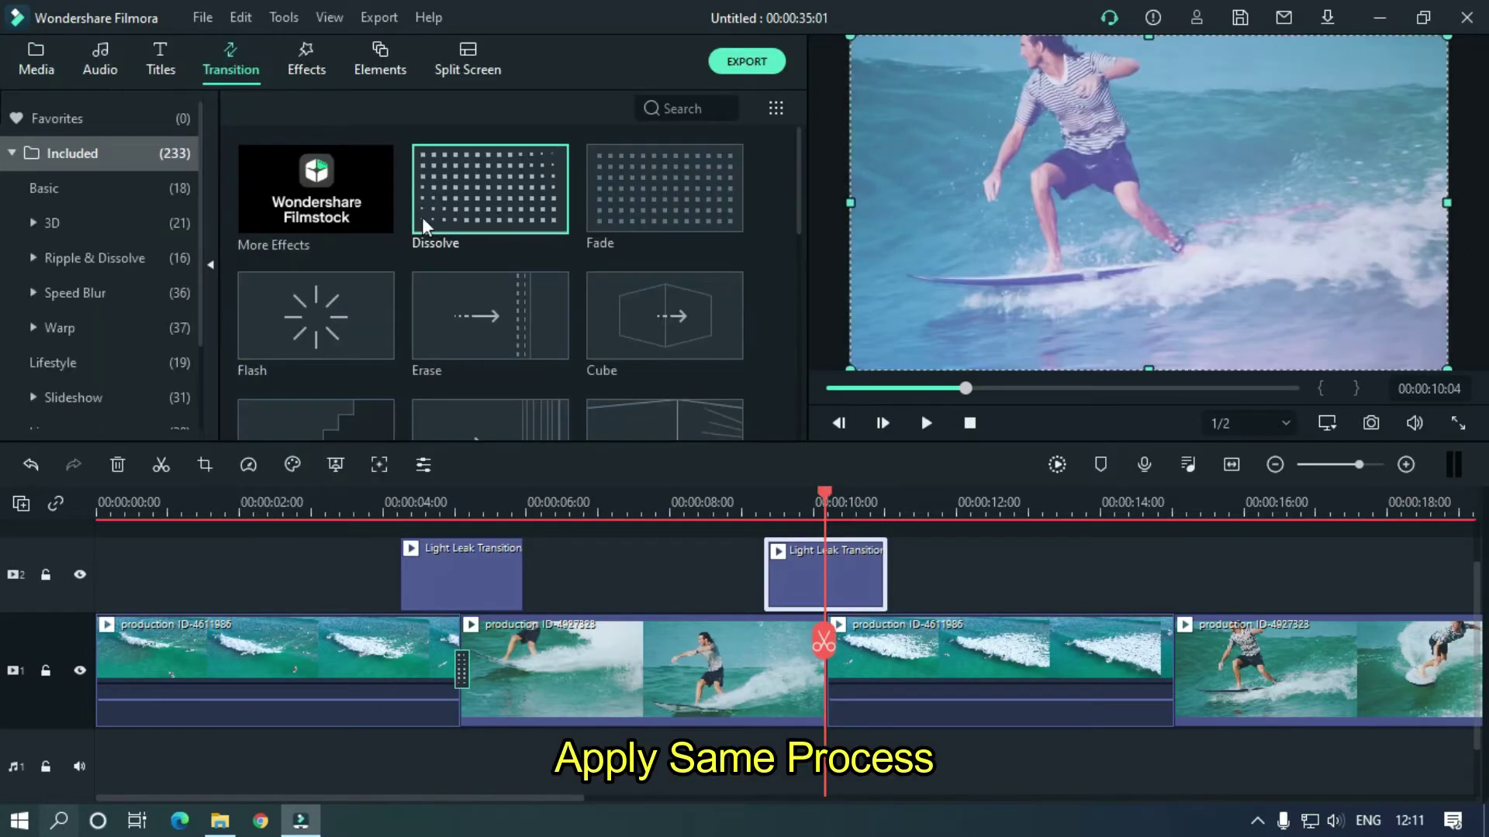
drag(423, 218, 856, 673)
double_click(856, 673)
click(258, 169)
text(00:00:00:05)
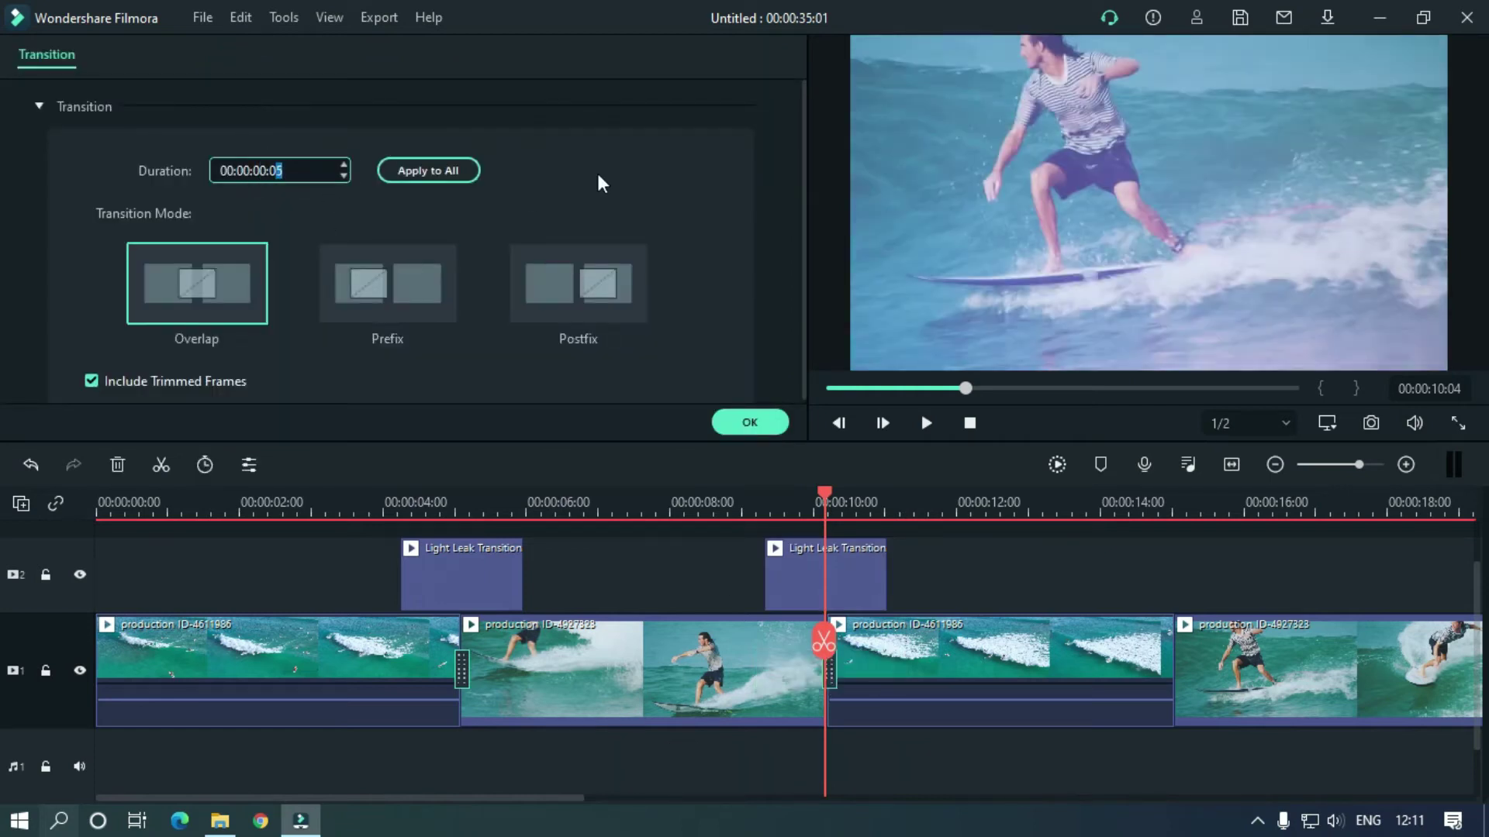
click(749, 422)
- Preview the second light leak transition by playing the timeline from 00:00:09:07
click(762, 496)
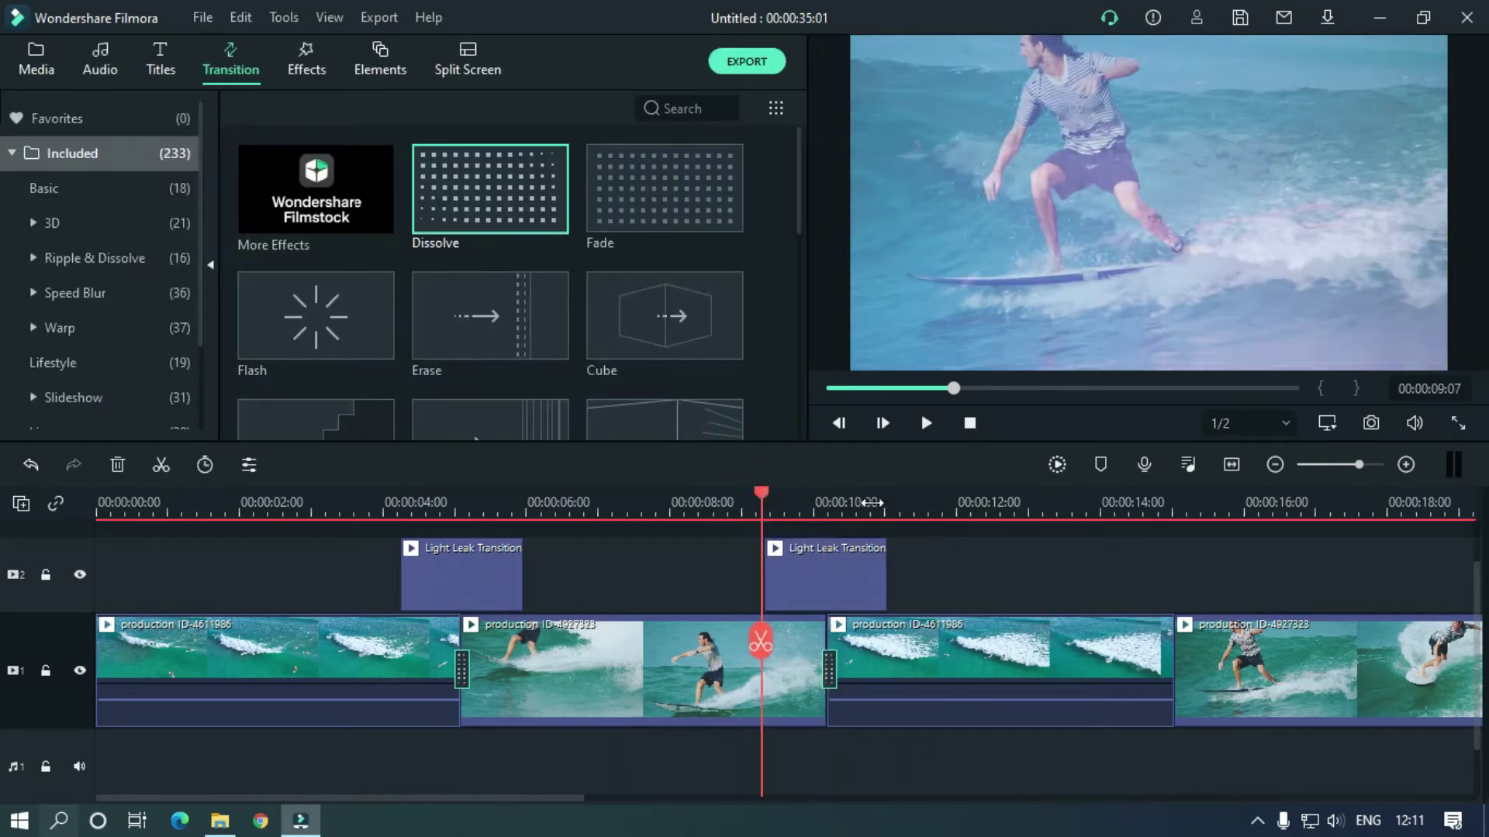
key(space)
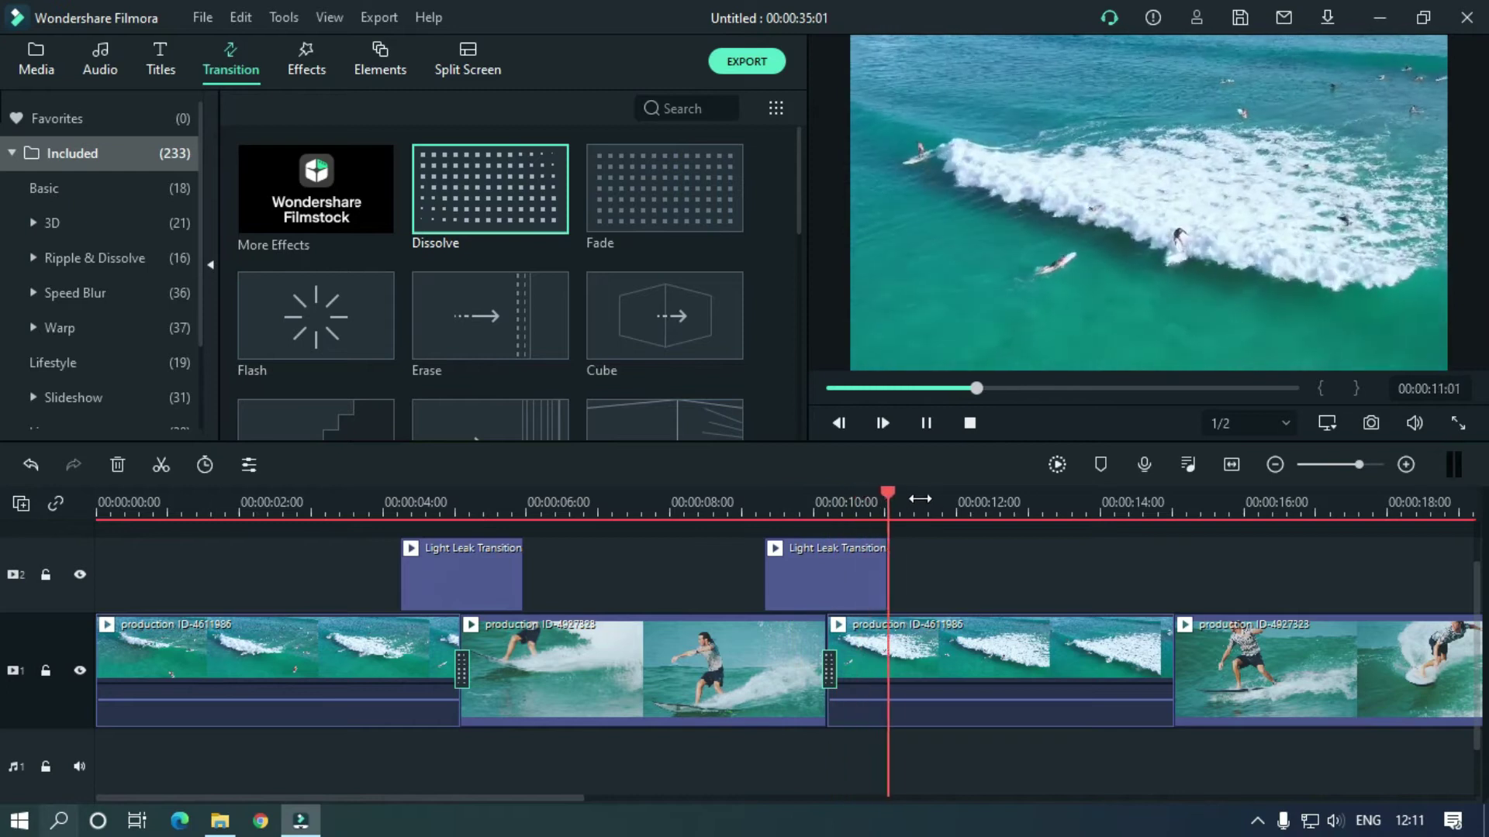
- Place Colorful Light Streaks Transition 3 on track 2 over the cut between the third and fourth clips, with about one third past the cut
drag(842, 501, 556, 513)
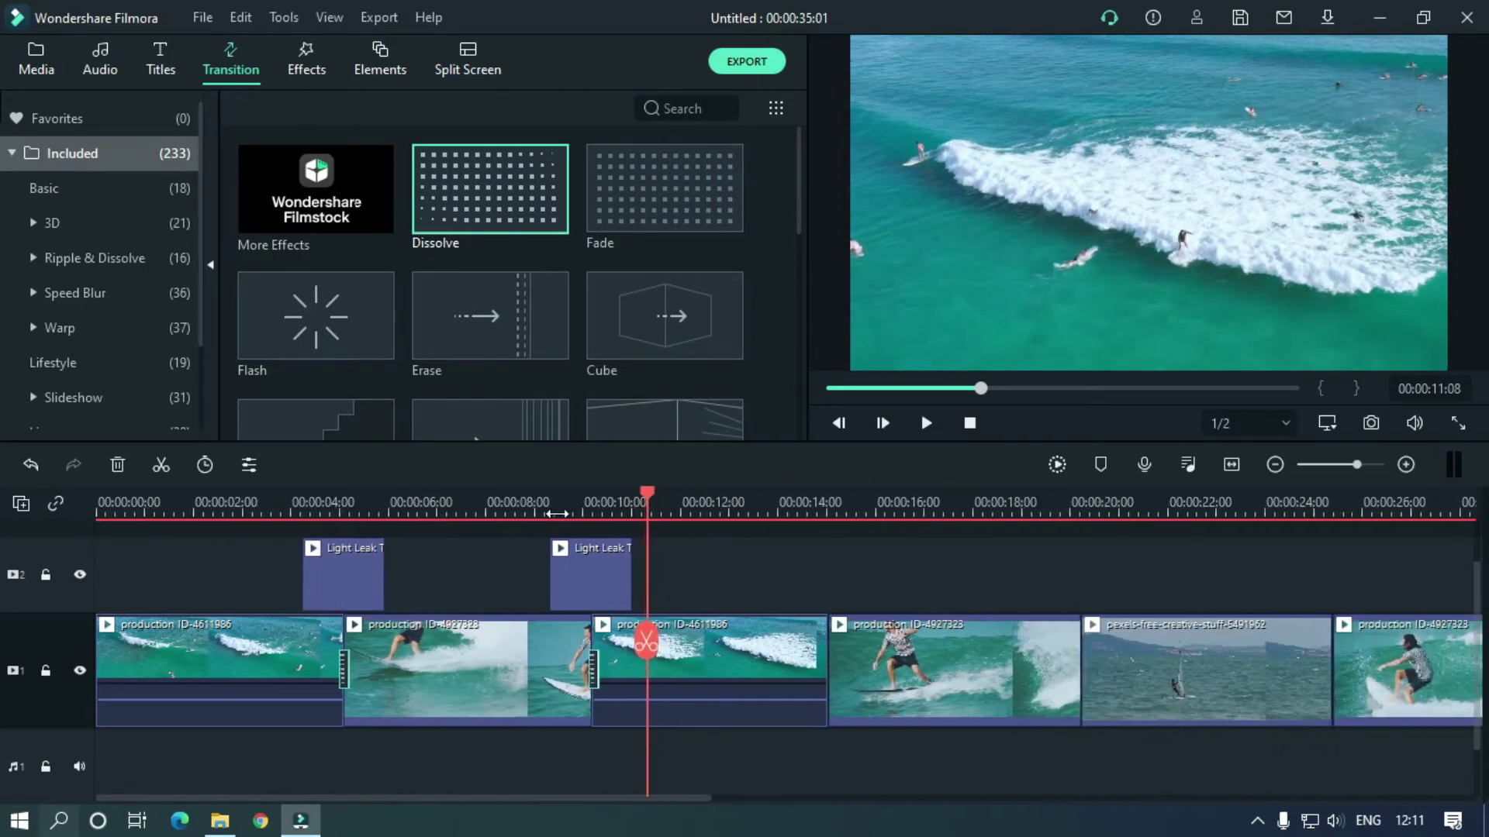
drag(816, 503, 1062, 503)
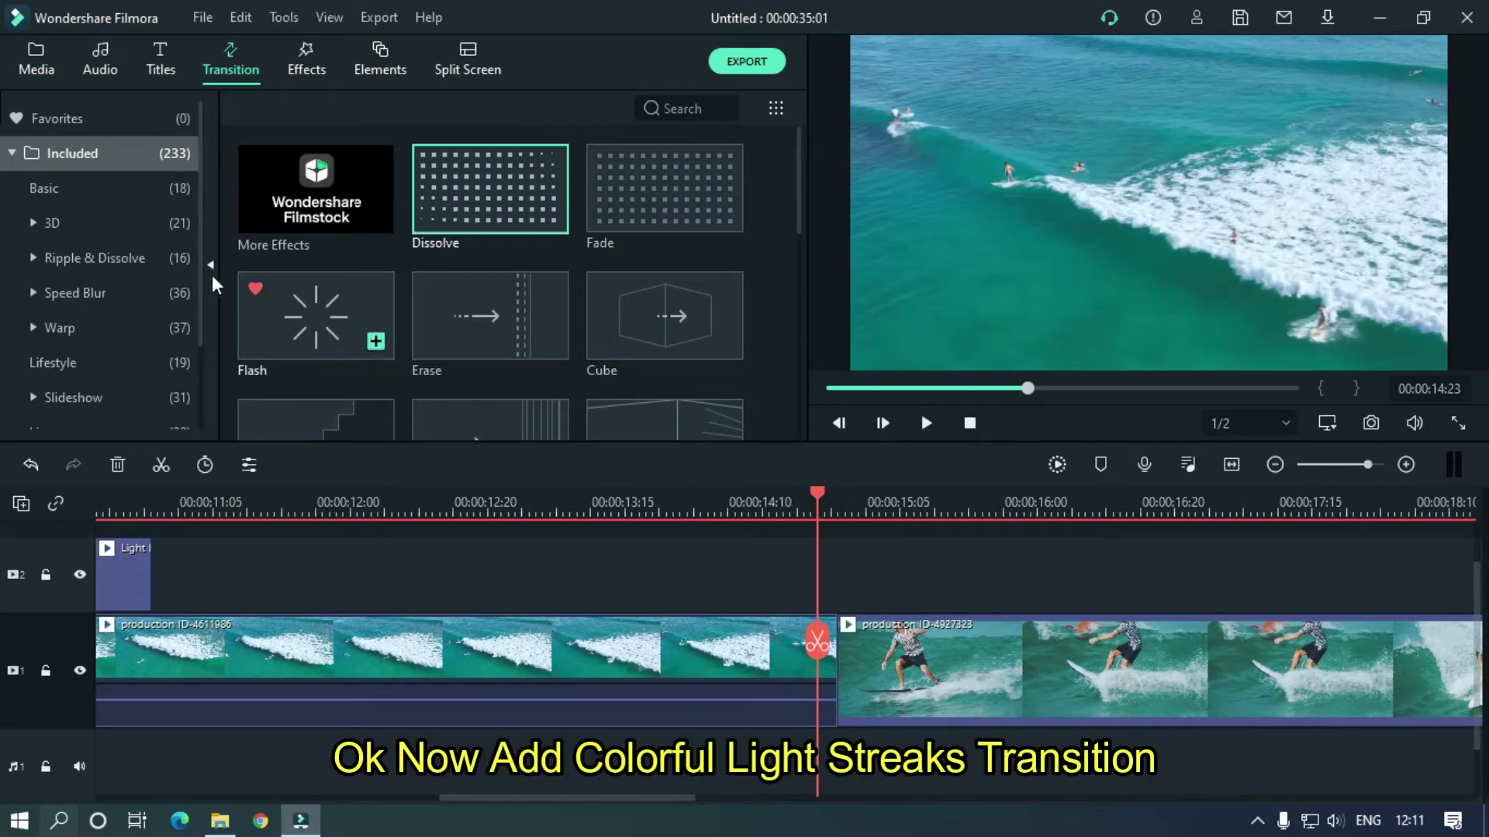
click(42, 58)
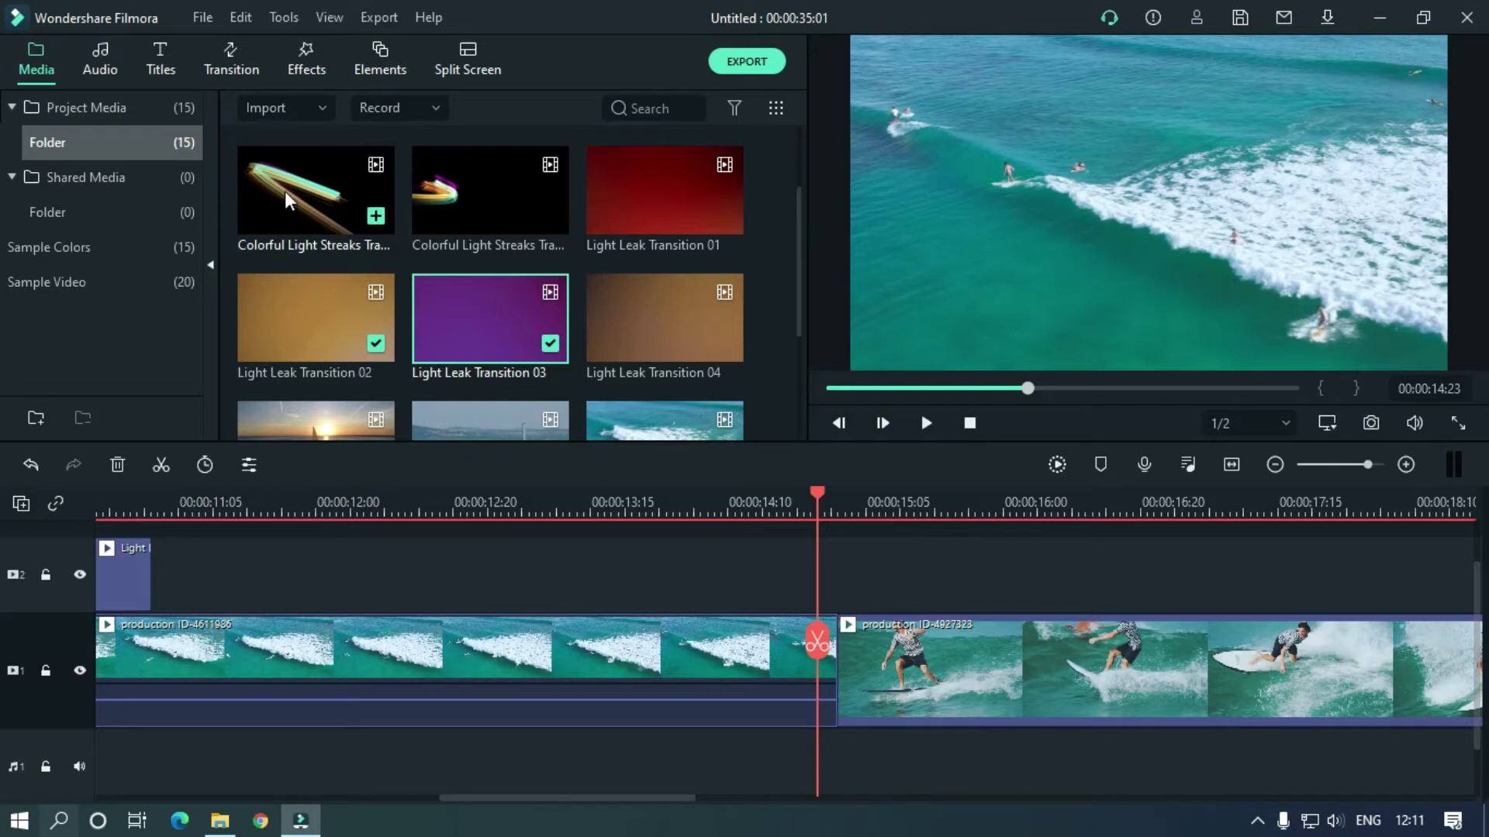
mouse_move(292, 190)
mouse_down()
mouse_move(403, 376)
mouse_move(653, 563)
mouse_move(599, 565)
mouse_up()
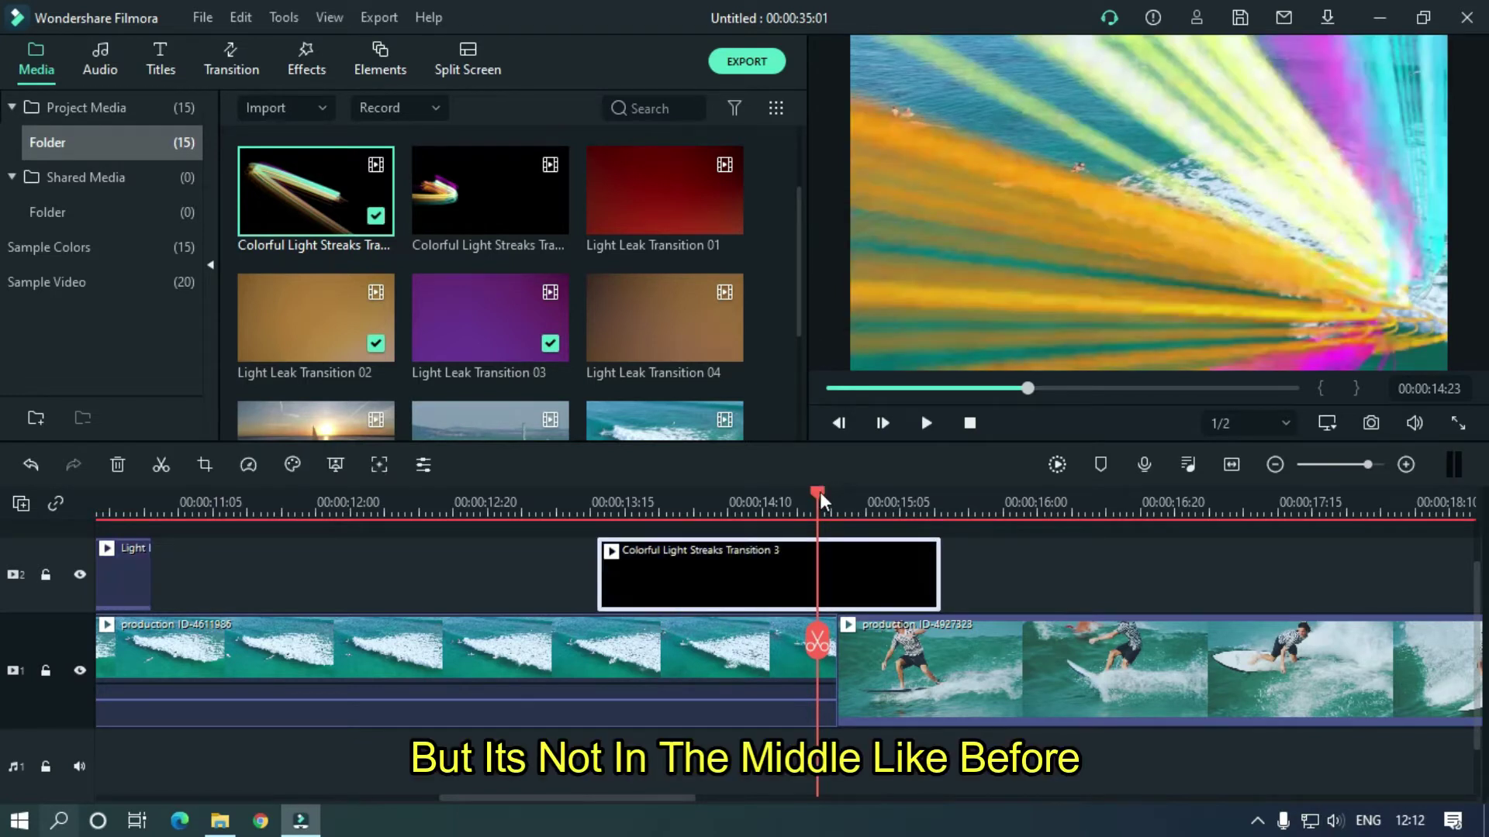
drag(820, 496, 840, 496)
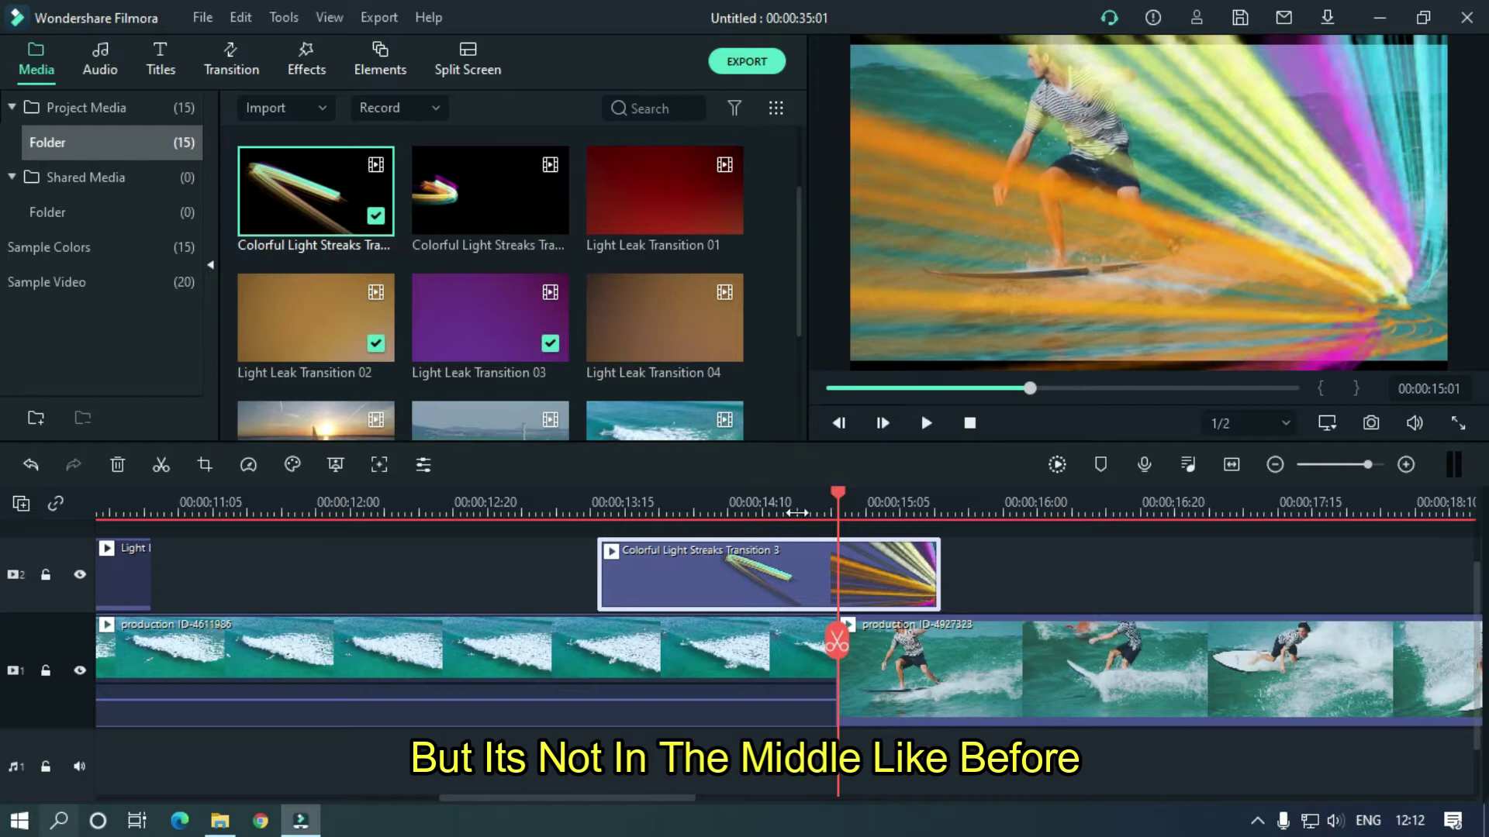
click(1016, 676)
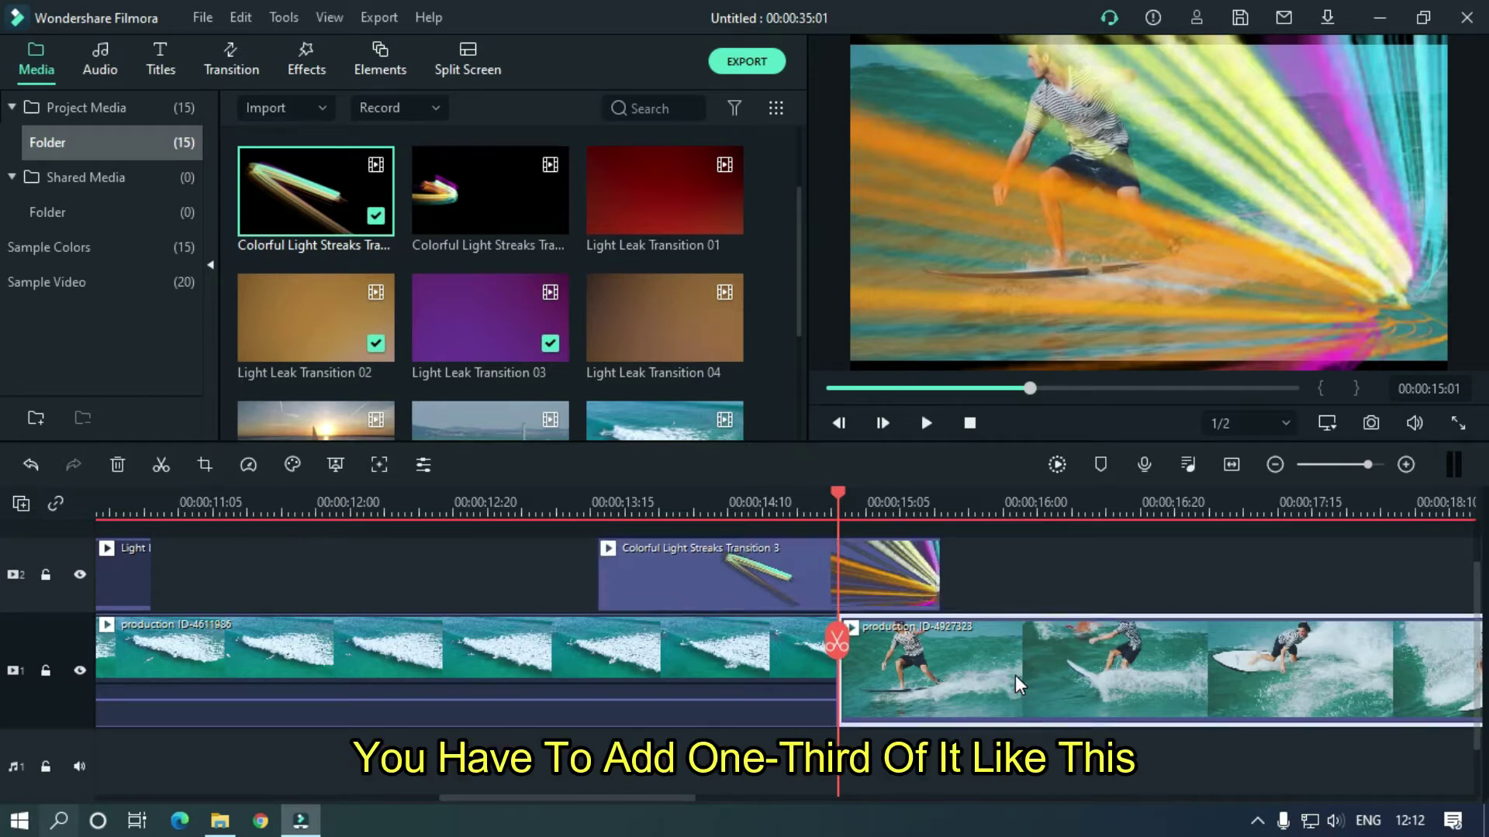
mouse_move(840, 497)
mouse_down()
mouse_move(604, 510)
mouse_move(839, 521)
mouse_up()
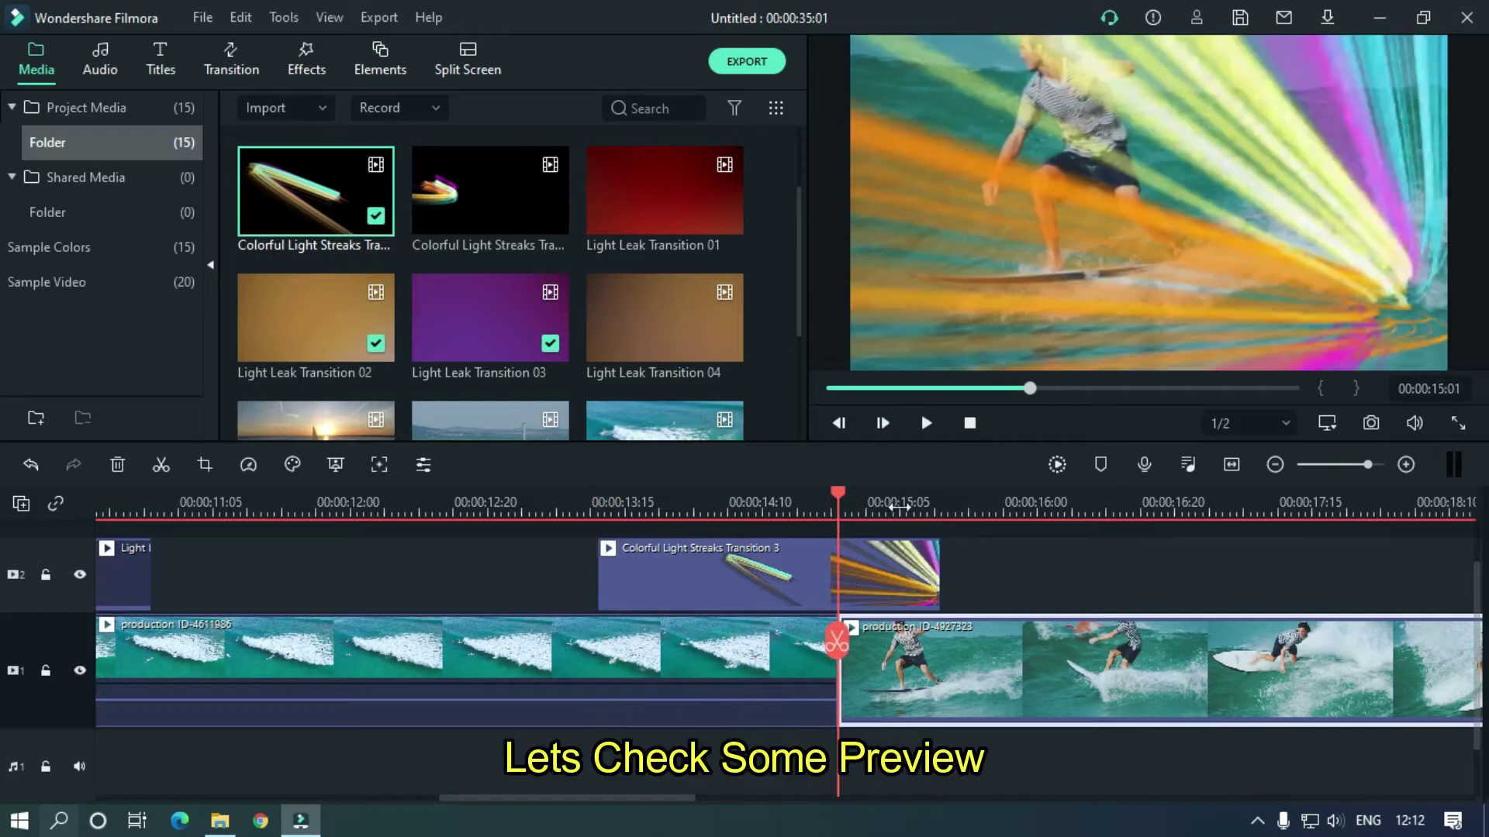
- Preview the colorful light streaks transition by playing the timeline from 00:00:13:14
drag(691, 496, 641, 502)
click(714, 503)
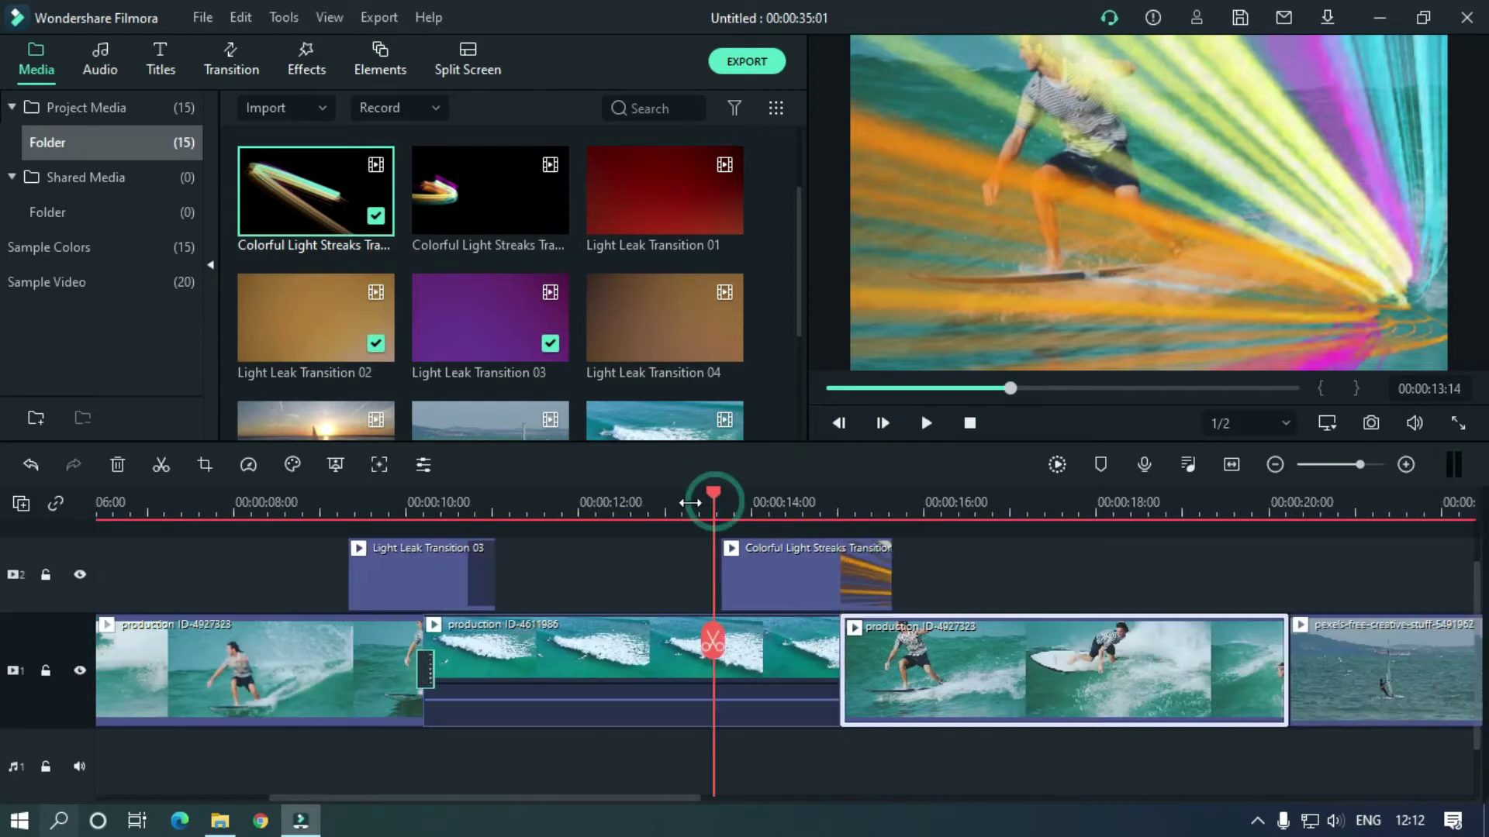
key(space)
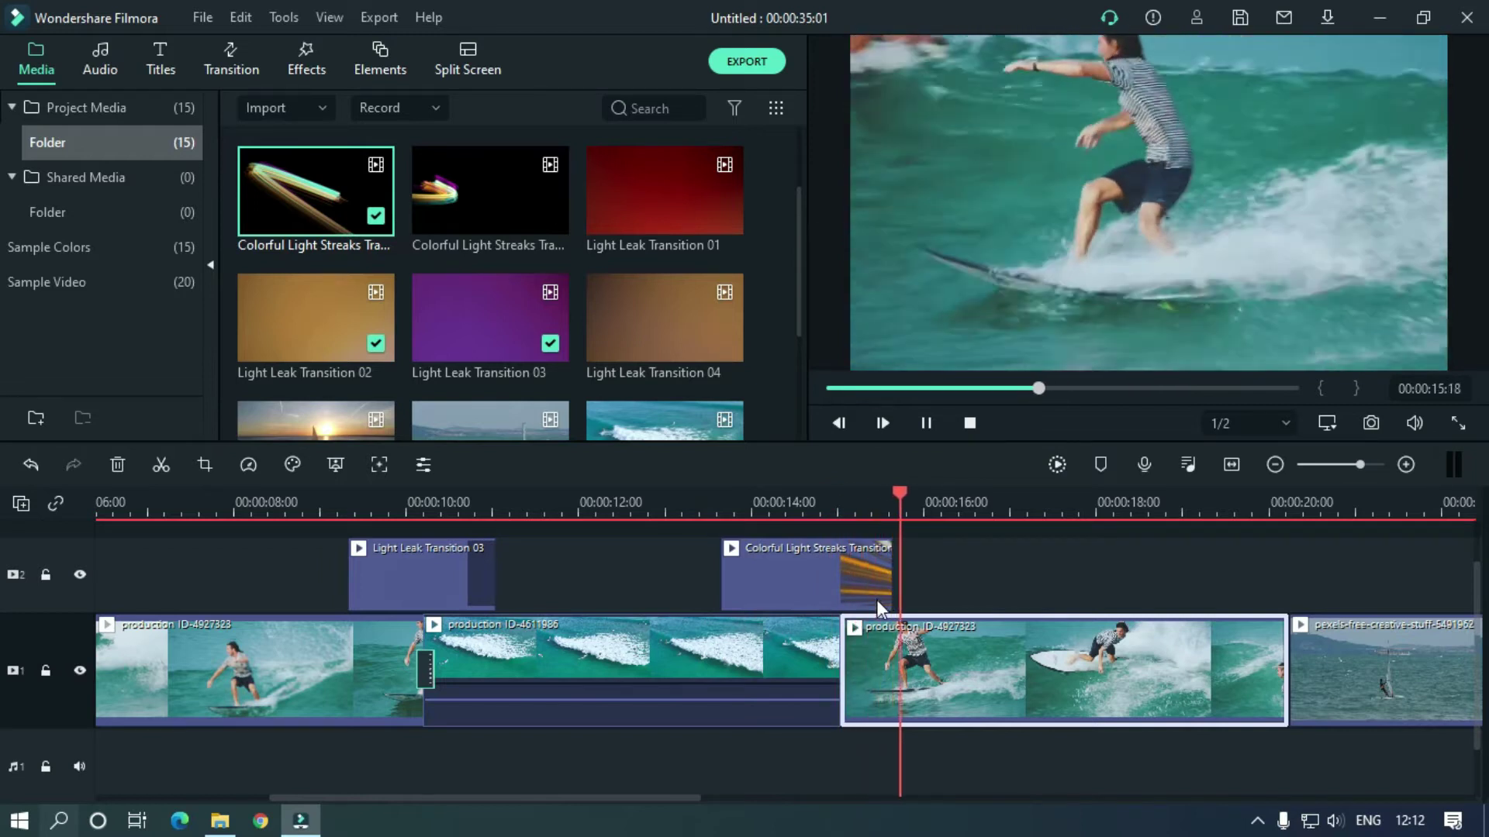
key(space)
- Place the Colorful Light Streaks clip listed after Transition 3 on track 2 across the fourth and fifth clips' cut, about one third past it
drag(888, 498, 780, 500)
drag(684, 799, 782, 801)
mouse_move(489, 190)
mouse_down()
mouse_move(521, 190)
mouse_move(845, 569)
mouse_up()
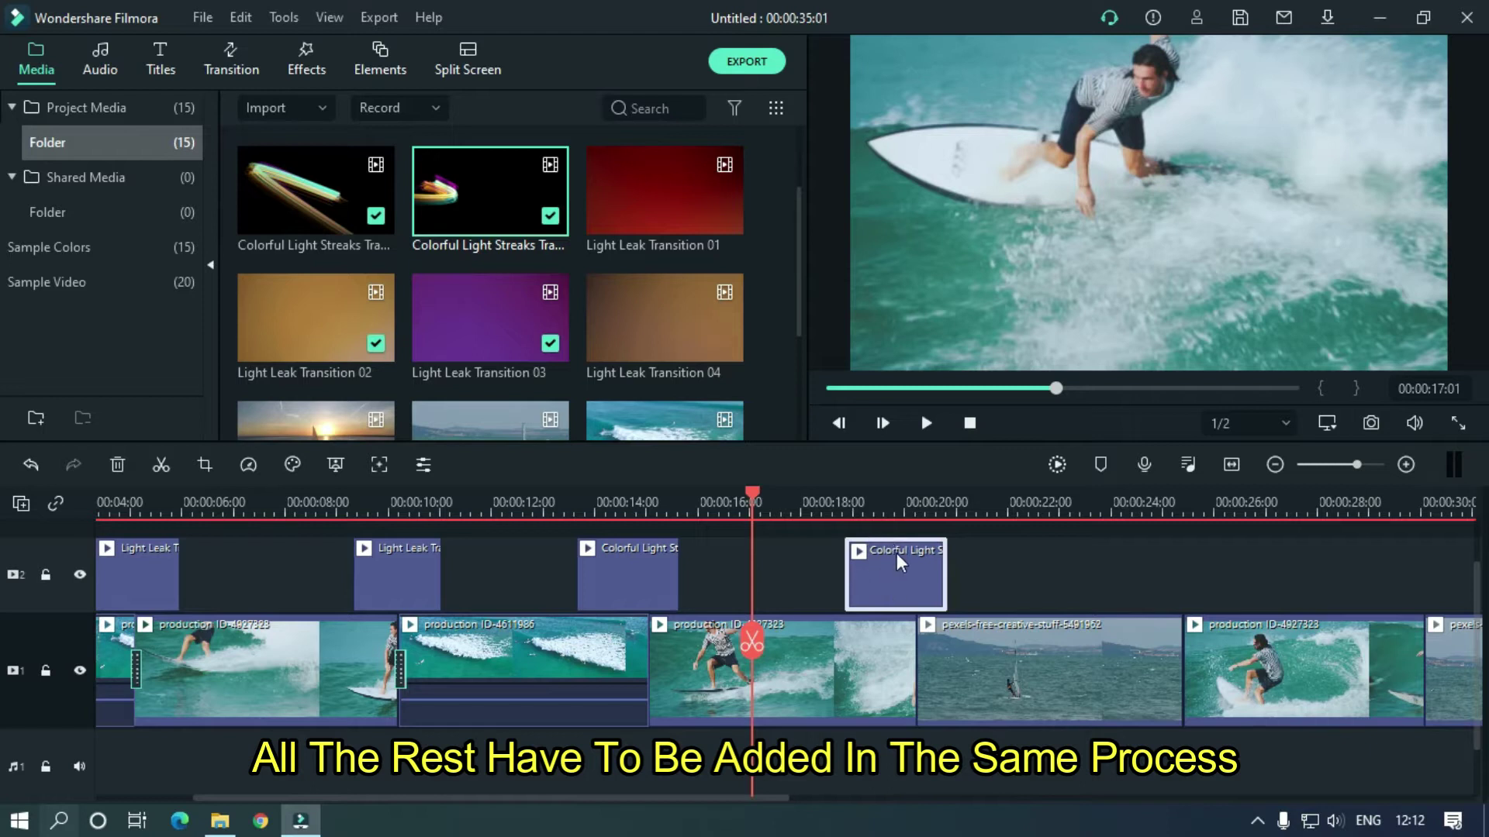
click(912, 498)
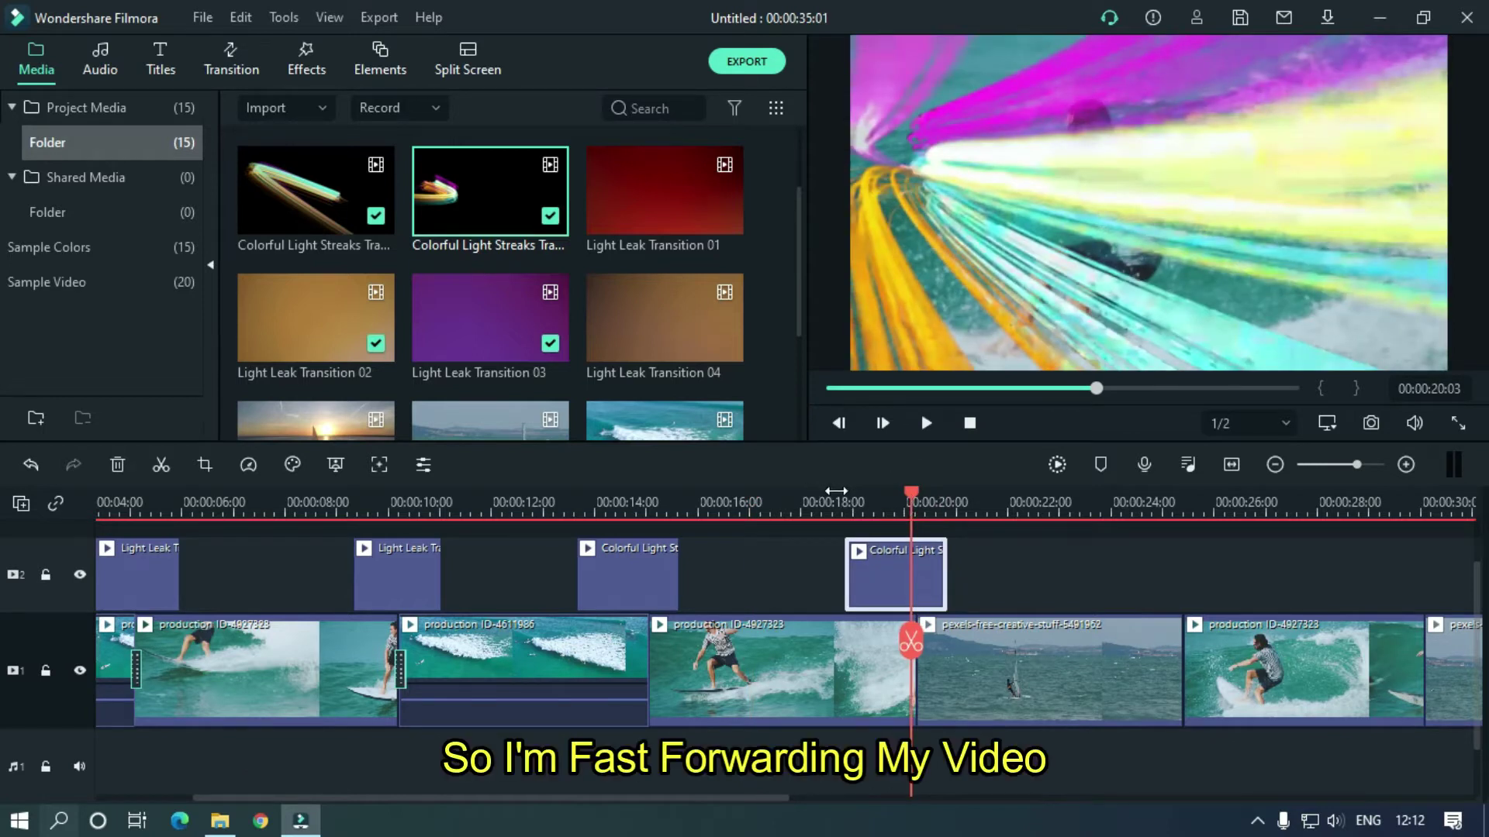
key(space)
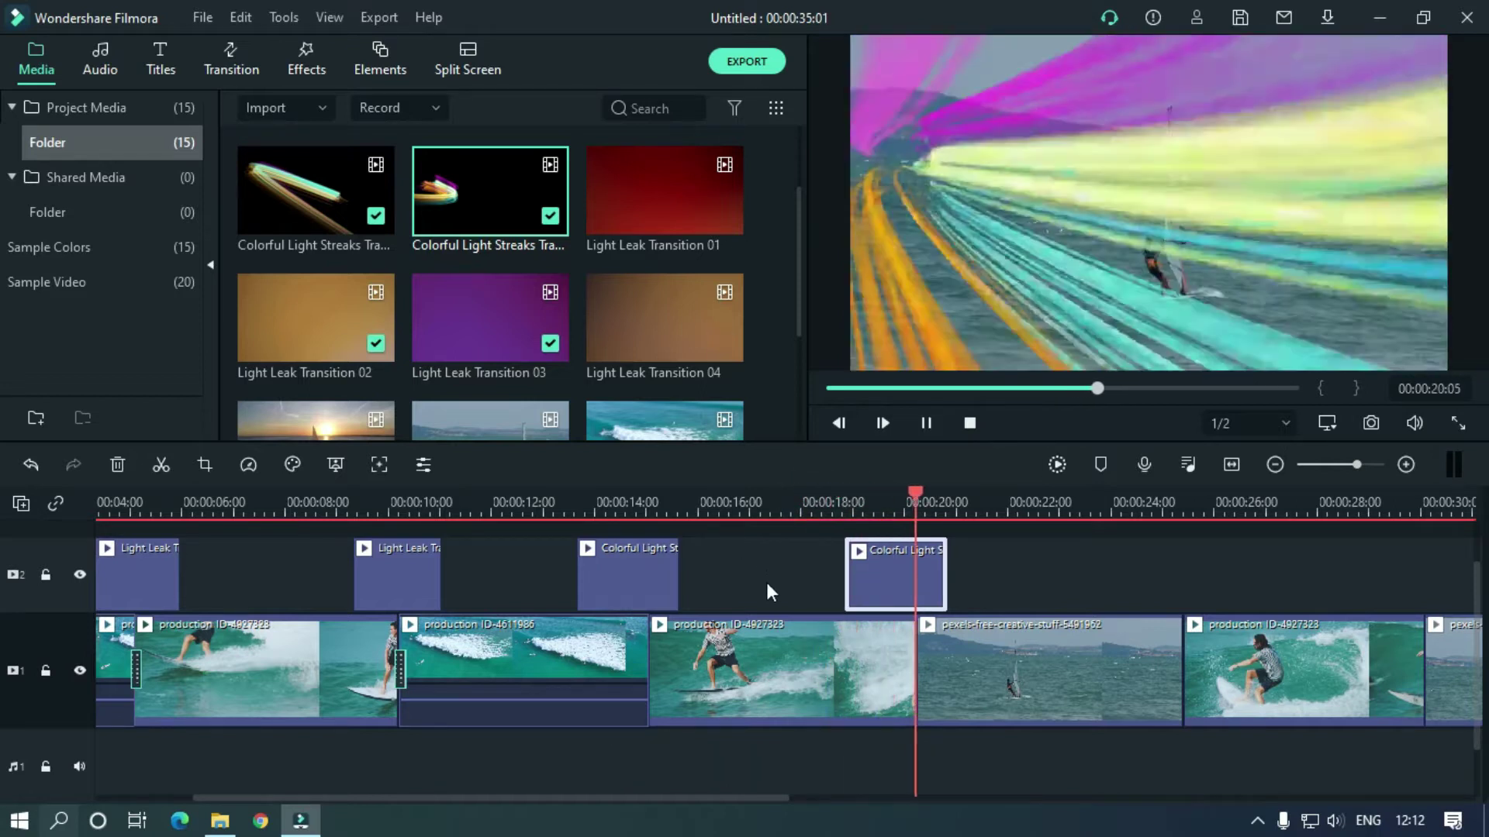
- Place Light Leak Transition 01 on track 2, centered over the cut between the fifth and sixth clips
drag(724, 796, 924, 804)
scroll(797, 214, down, 2)
drag(667, 139, 714, 565)
click(733, 496)
click(683, 498)
click(733, 496)
click(775, 498)
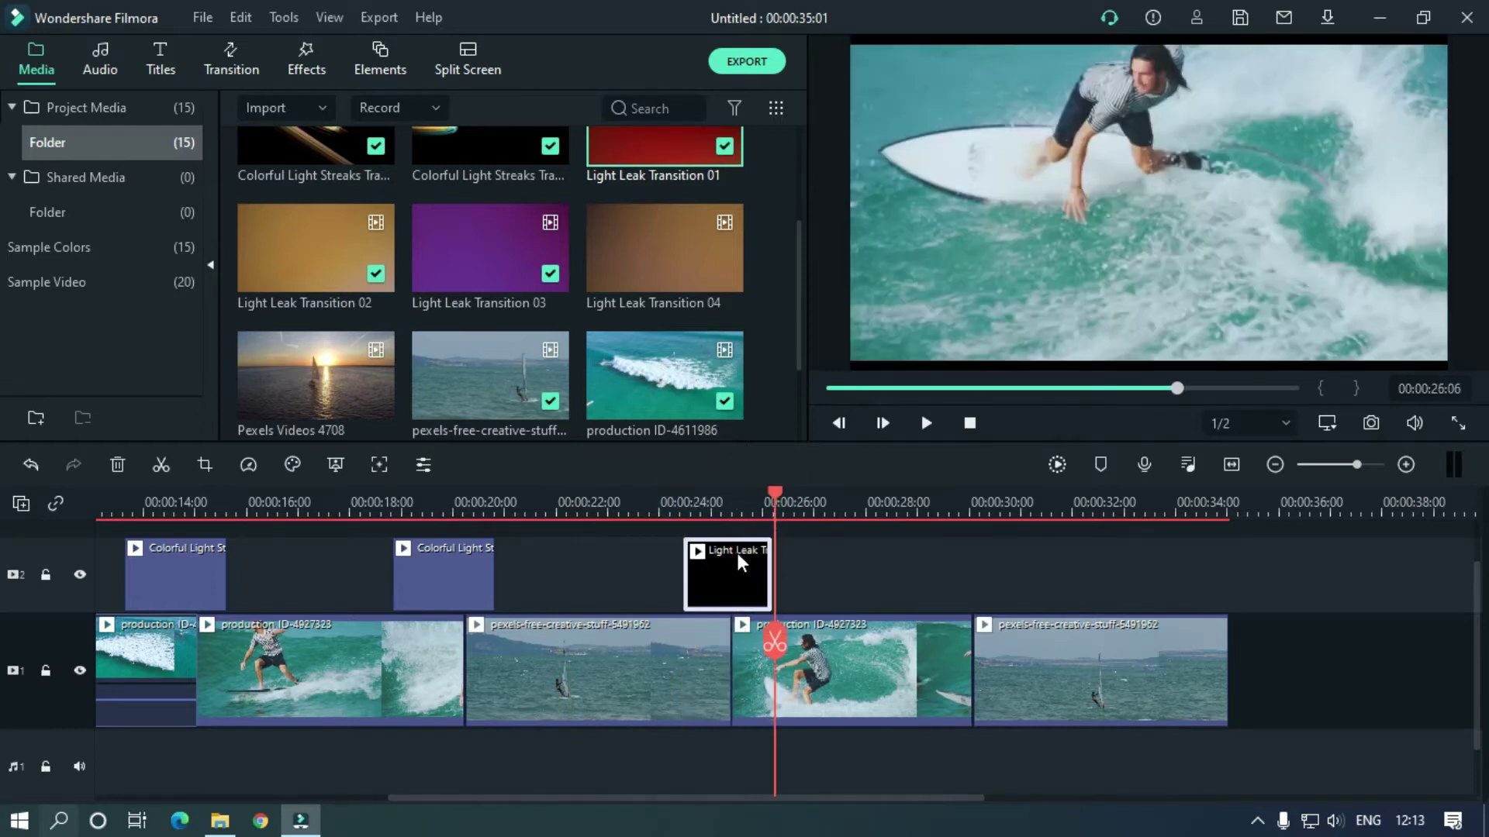
- Set the blending mode of the Light Leak Transition 01 clip to Screen and apply it
click(725, 493)
double_click(729, 578)
click(293, 211)
click(298, 369)
click(762, 421)
click(802, 671)
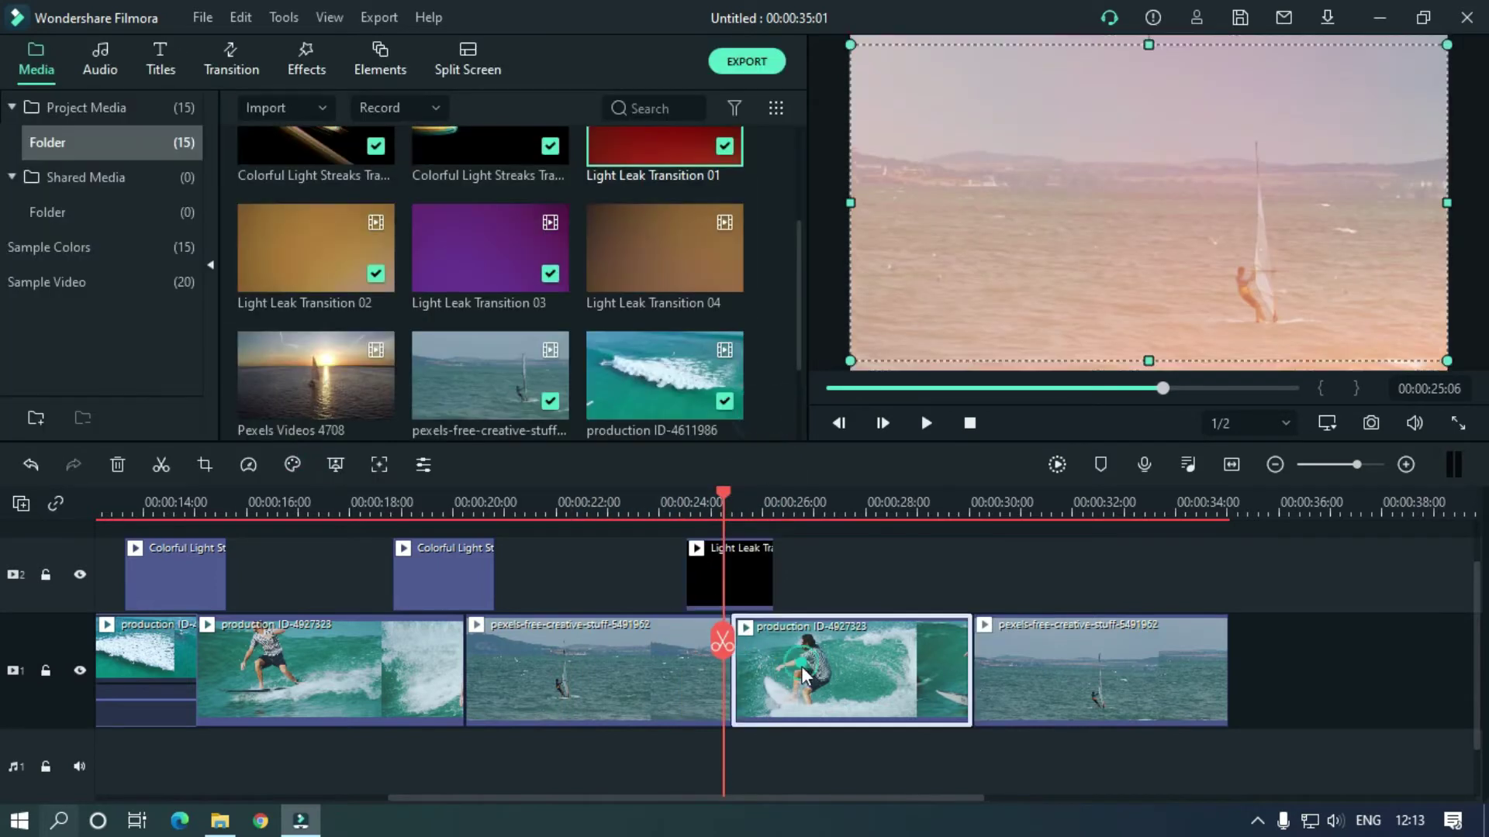
- Place the Colorful Light Streaks clip listed before Transition 3 on track 2 over the cut between the sixth and seventh clips
click(964, 500)
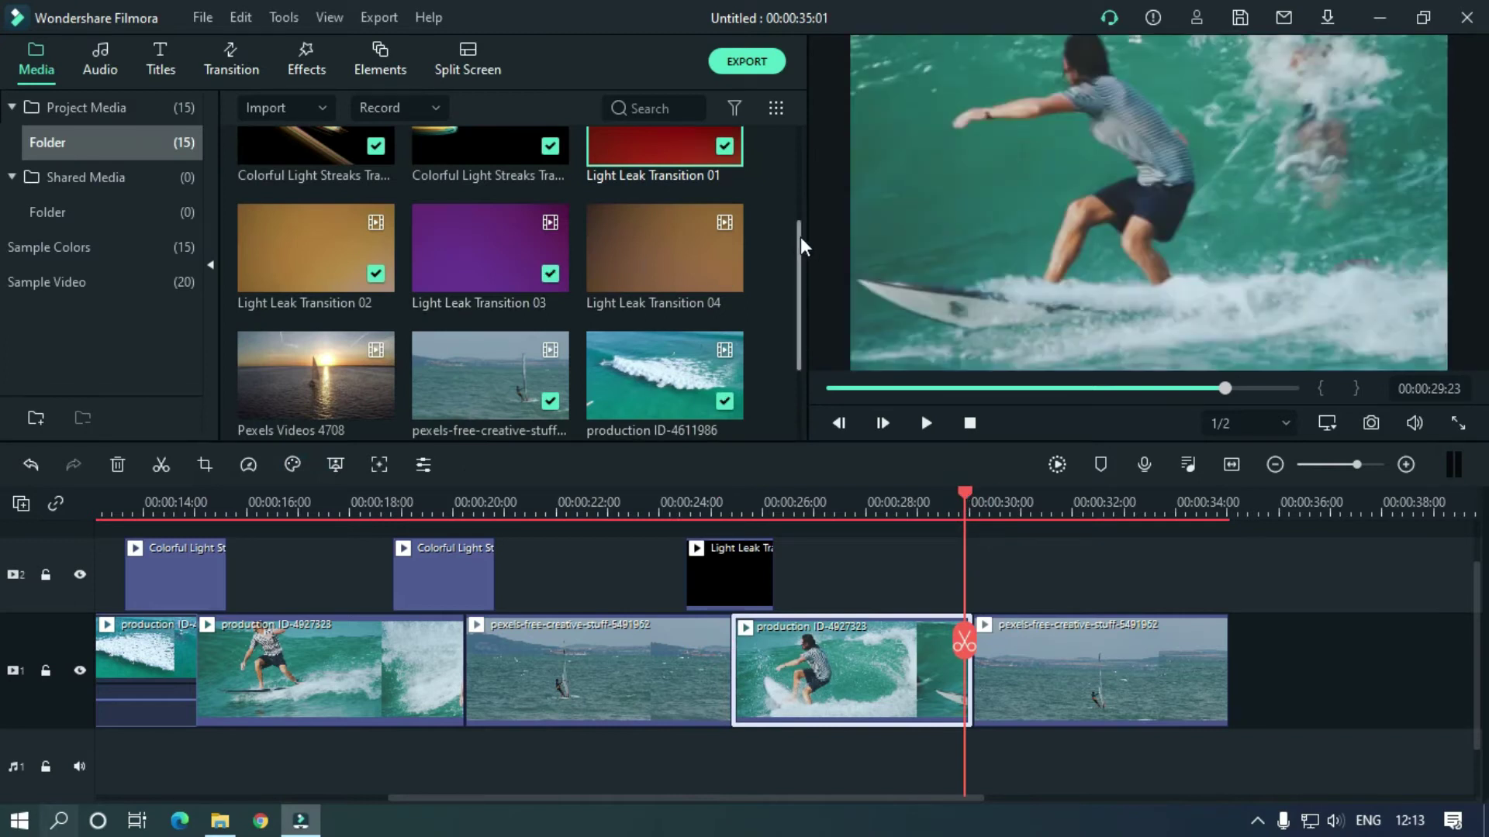
drag(799, 237, 808, 183)
scroll(539, 183, up, 2)
mouse_move(665, 186)
mouse_down()
mouse_move(896, 580)
mouse_move(870, 578)
mouse_up()
click(866, 503)
key(space)
key(space)
scroll(775, 667, down, 2)
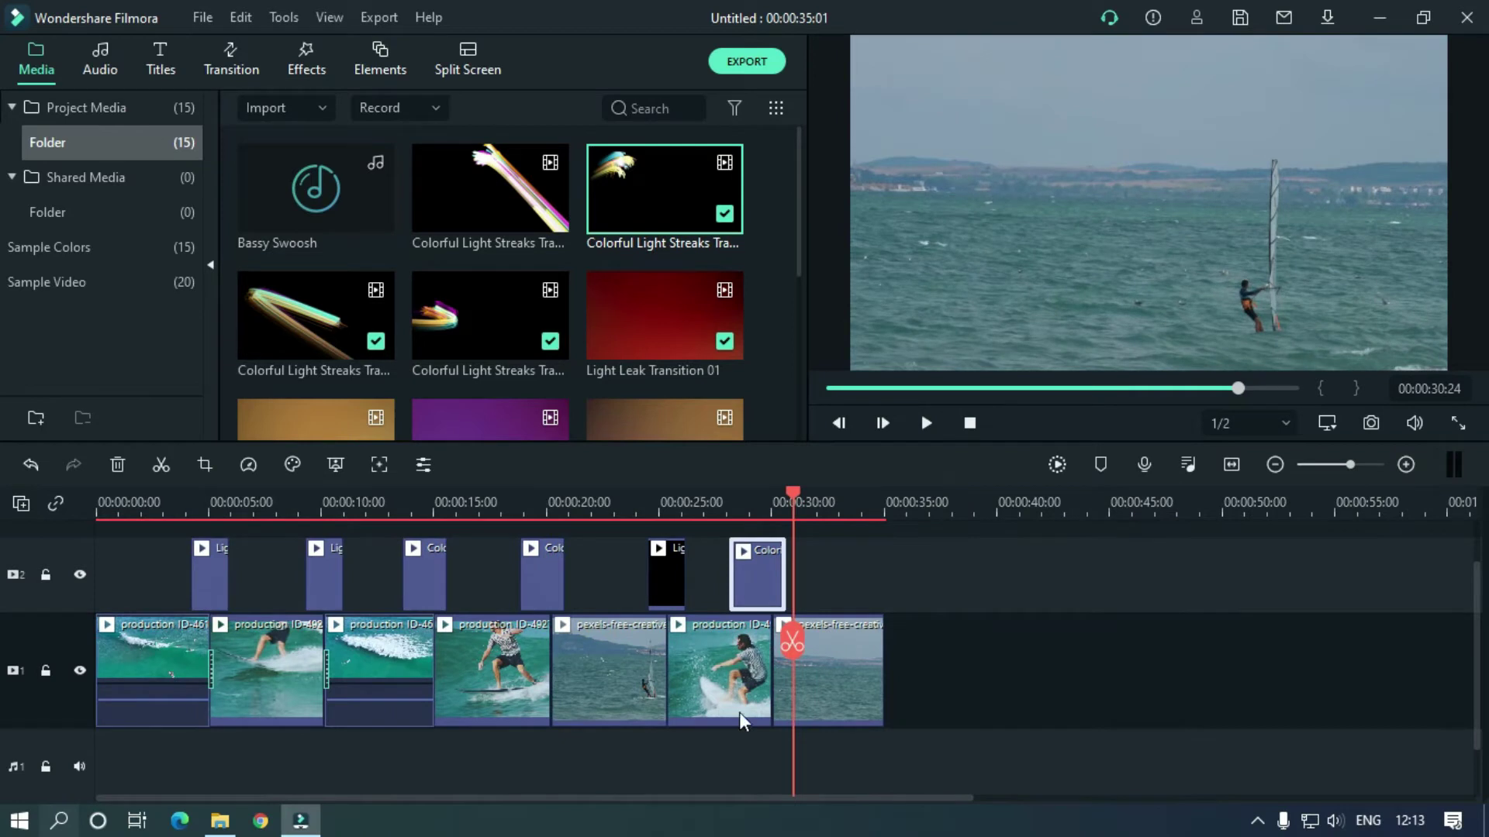
- Look through the folder of transition sound effects in File Explorer, then close it
drag(215, 497, 403, 494)
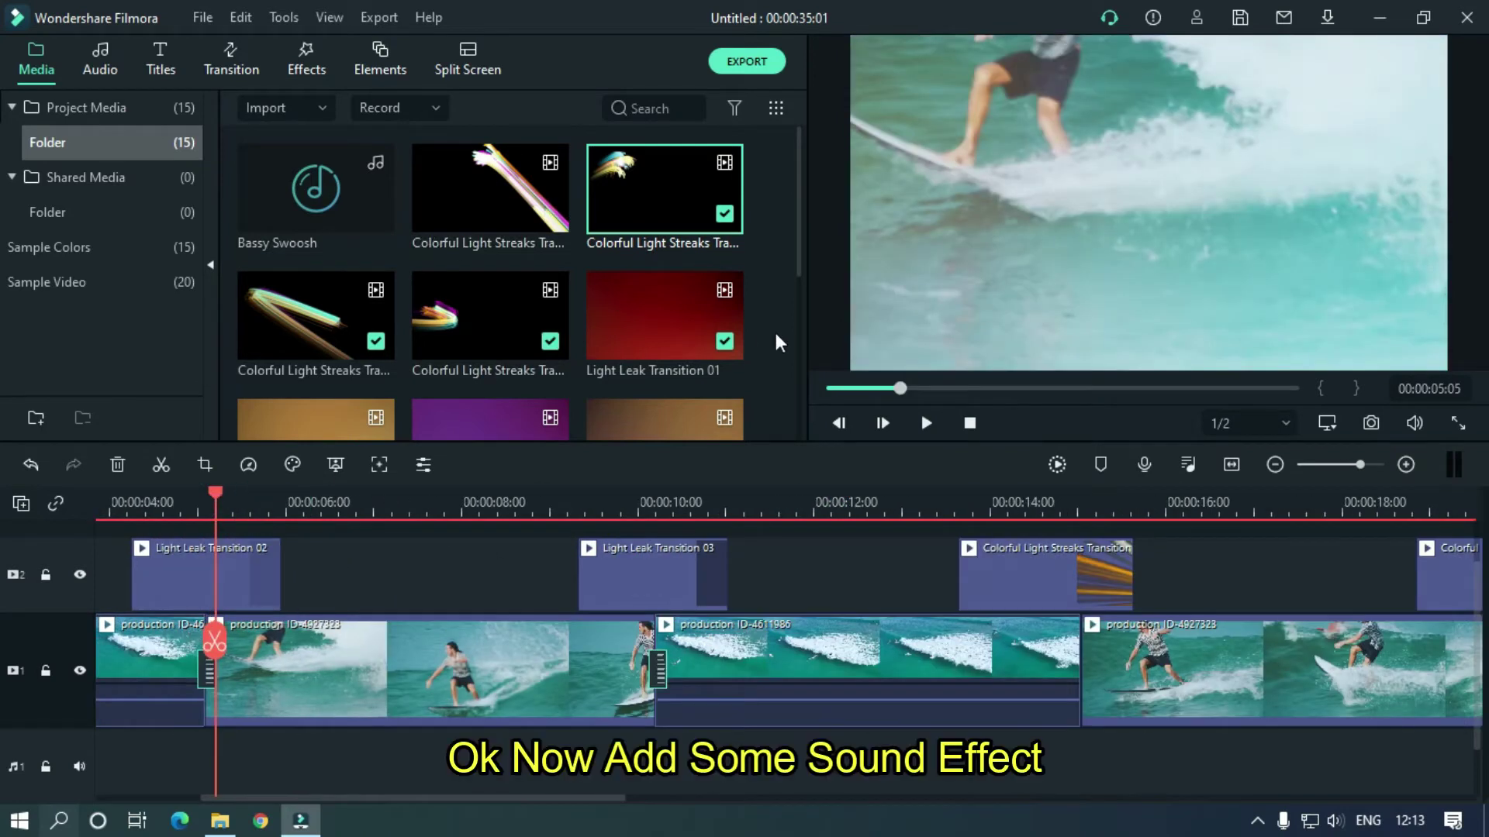
mouse_move(797, 229)
mouse_down()
mouse_move(792, 367)
mouse_move(790, 231)
mouse_up()
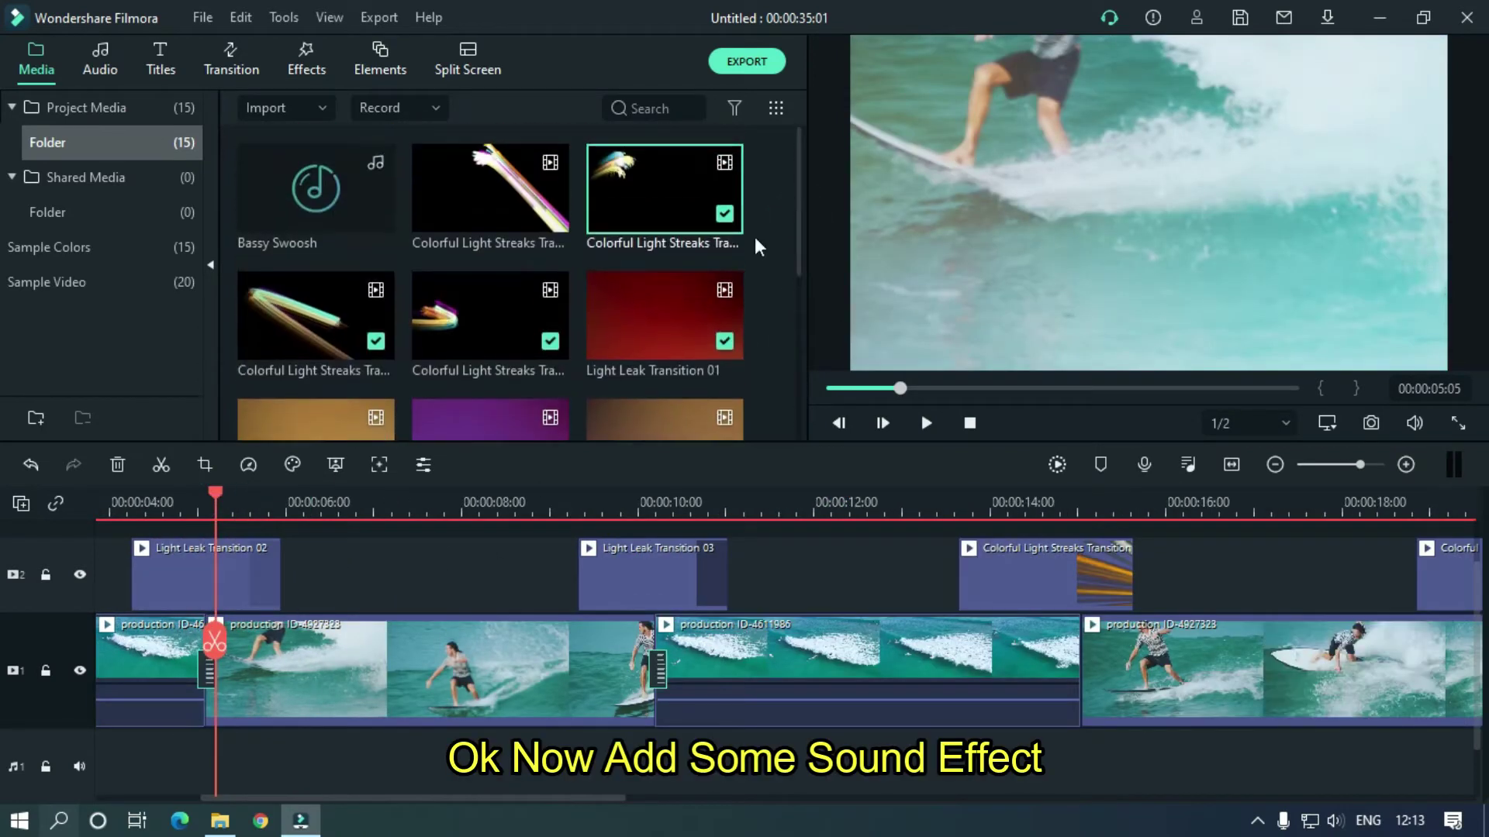
click(219, 821)
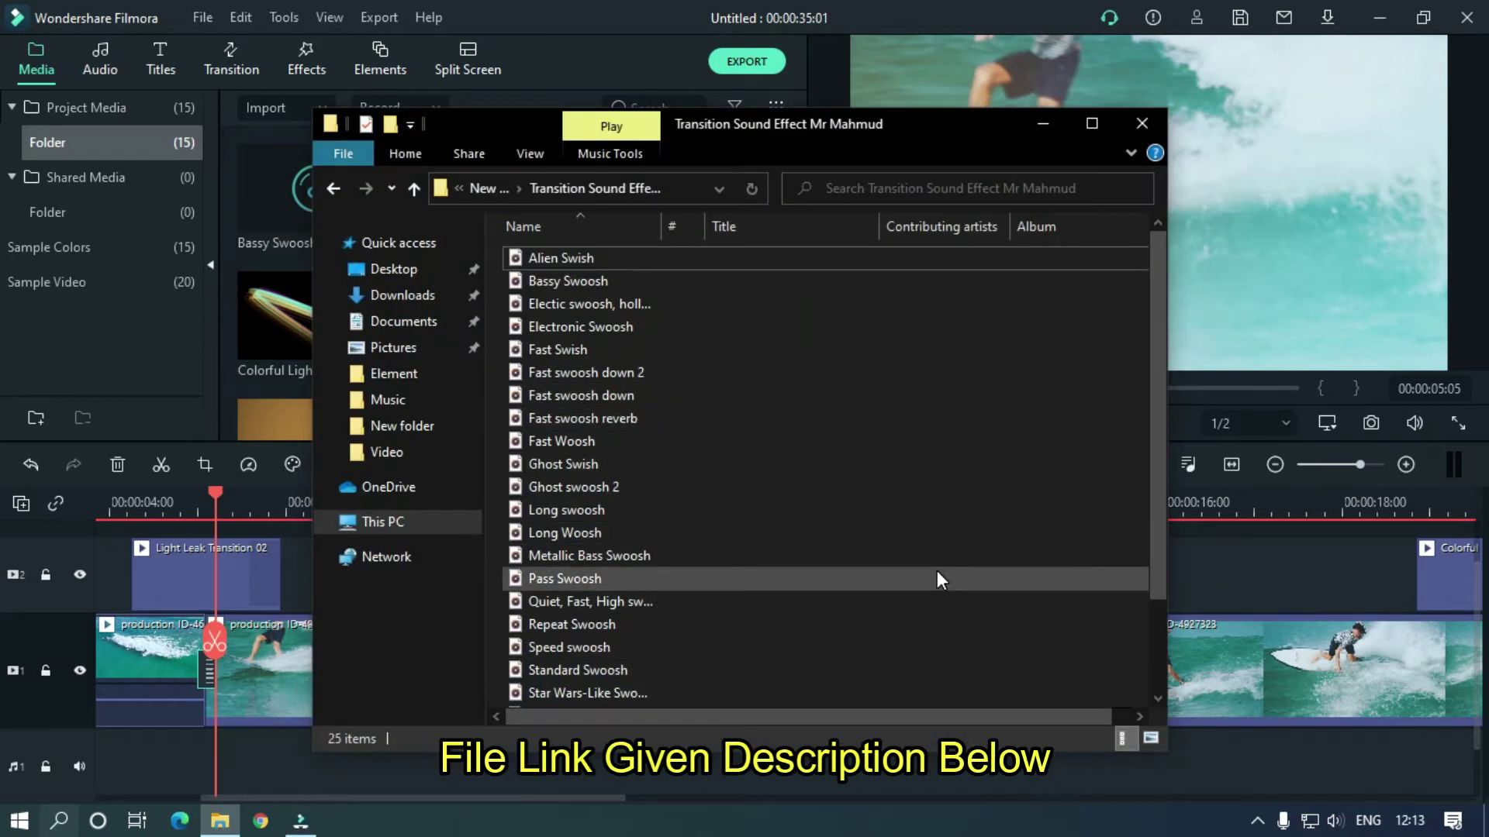
click(1152, 126)
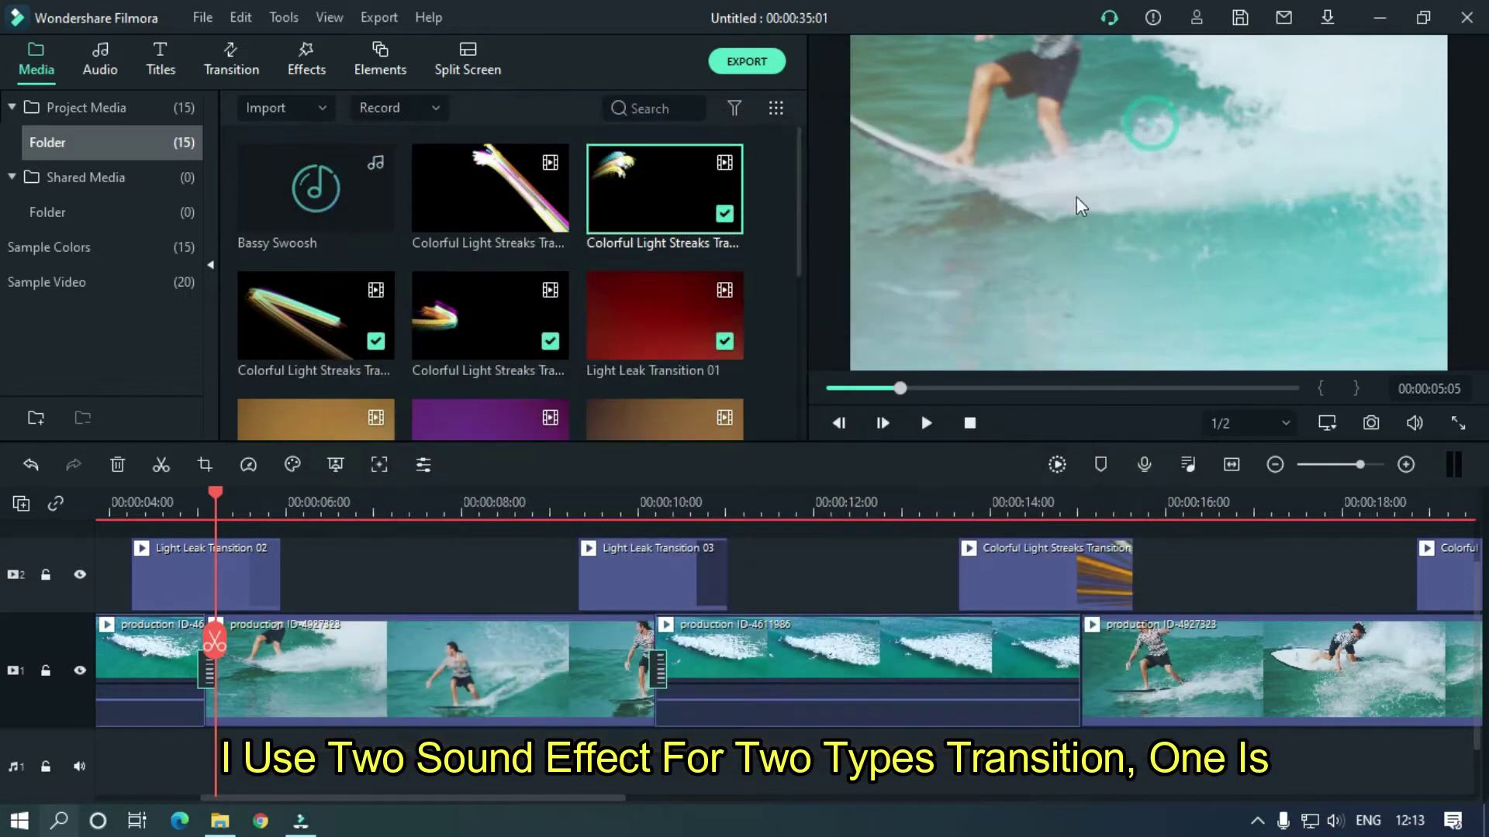
- Audition the Bassy Swoosh and Star Wars-Like Swoosh sound effects in the project media
right_click(358, 194)
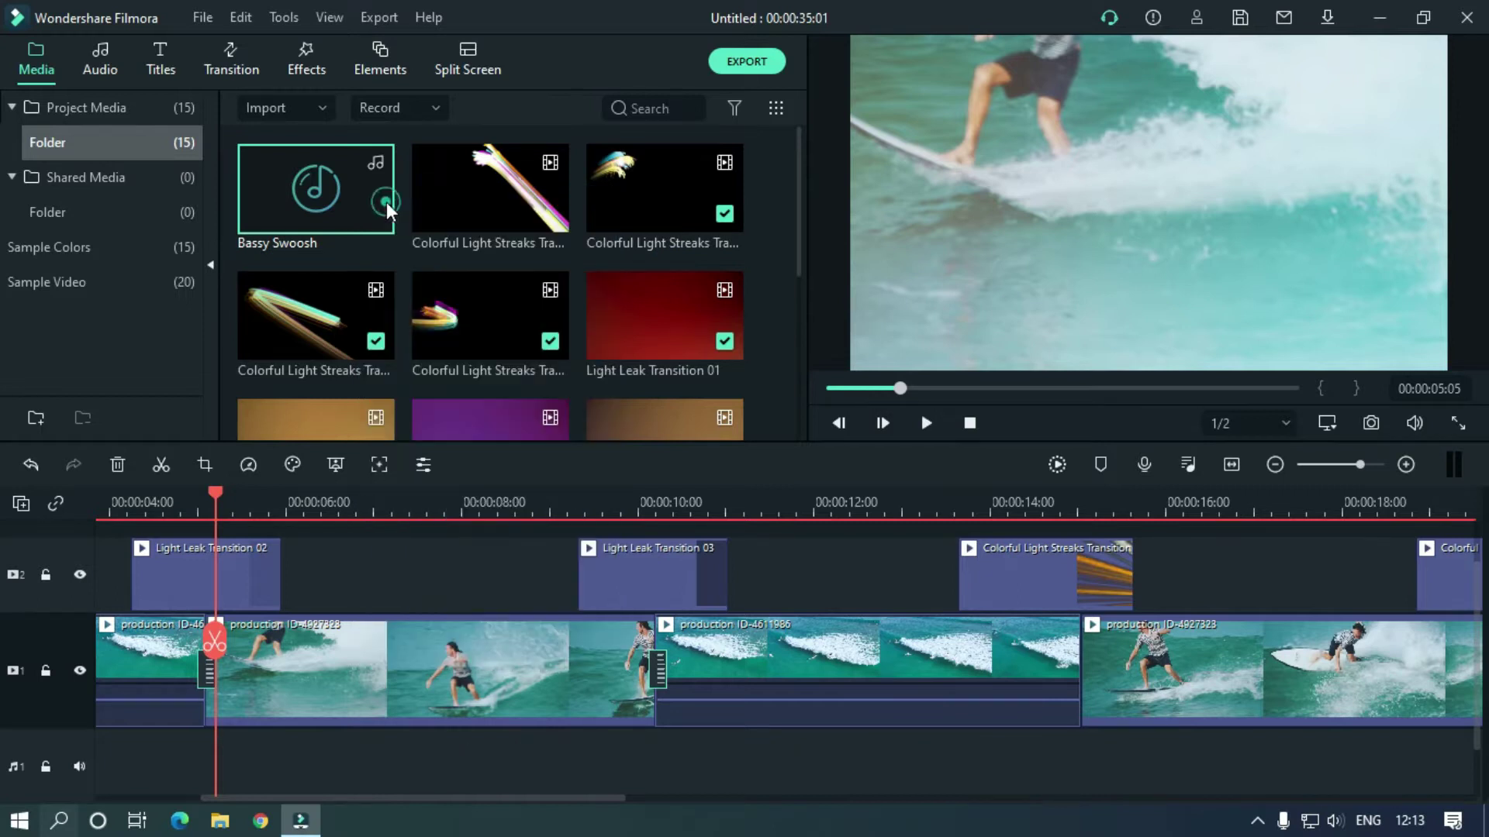
click(386, 208)
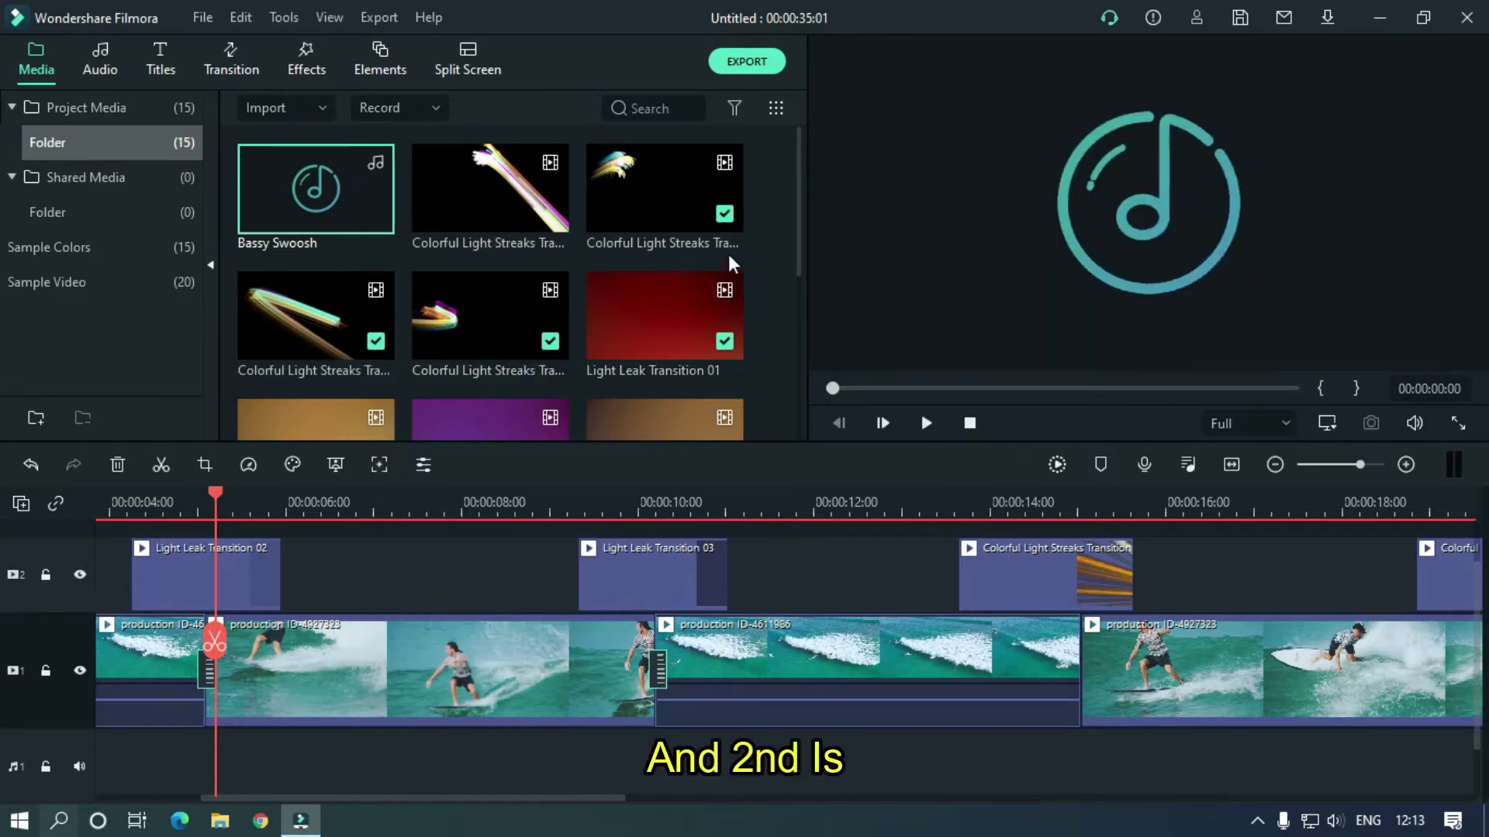
drag(797, 180, 786, 346)
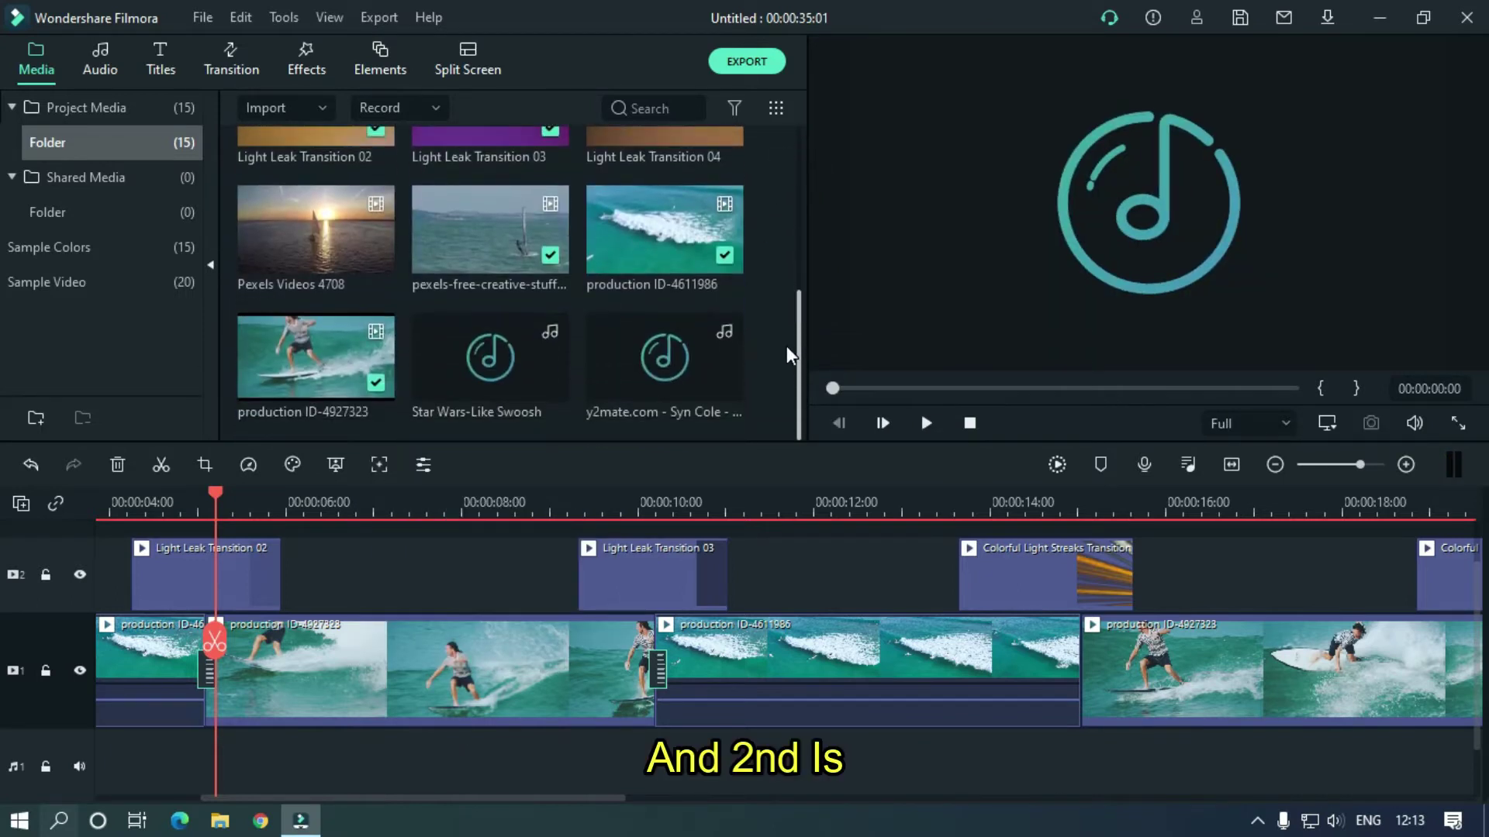
click(533, 342)
right_click(533, 342)
click(574, 370)
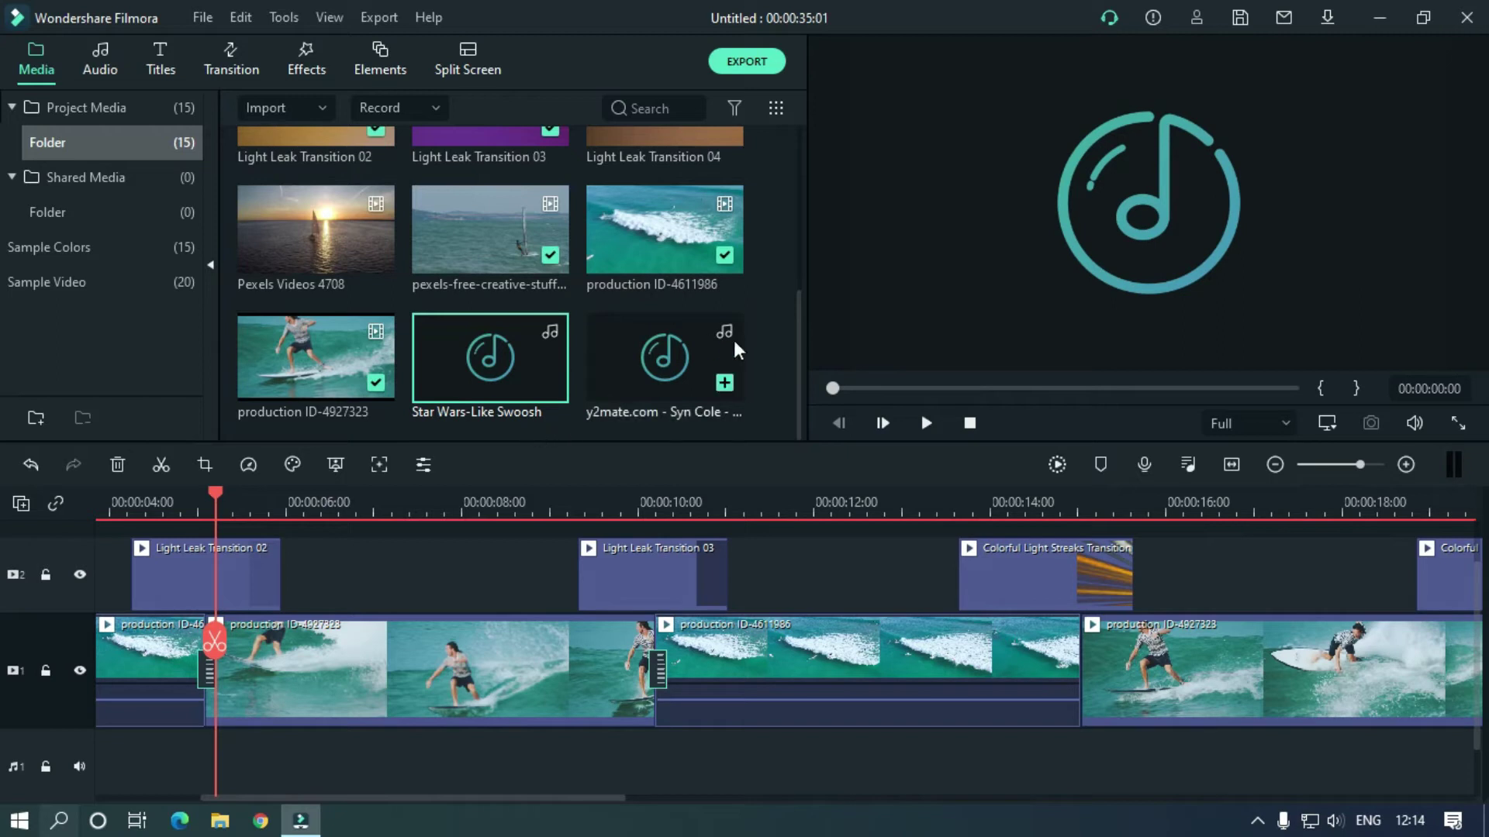
- Place Bassy Swoosh on audio track 1 under the first light leak, with its loudest part at the cut between the first two clips
drag(797, 317, 803, 129)
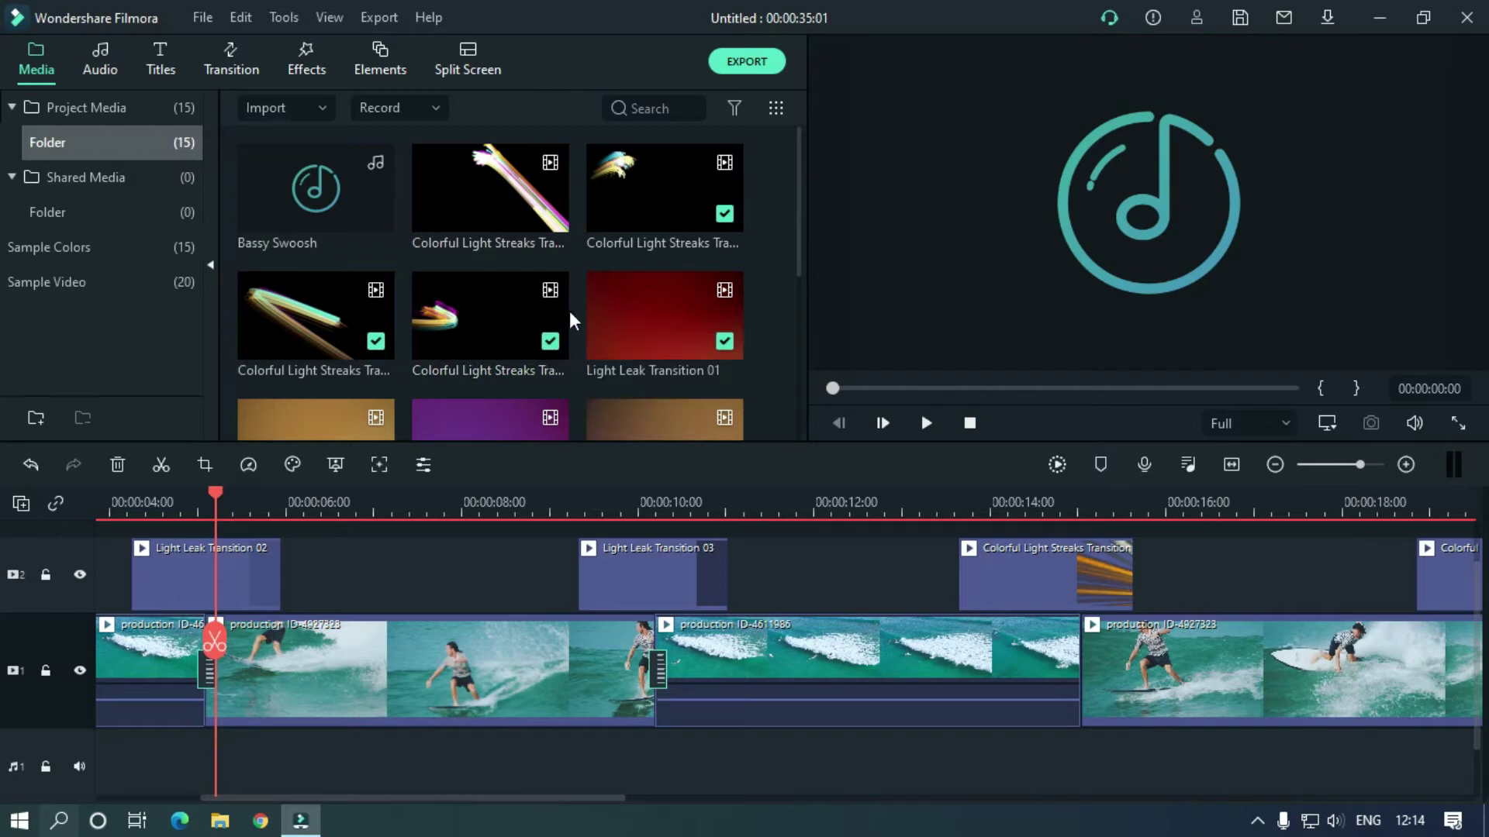
drag(287, 166, 158, 709)
drag(207, 511, 511, 510)
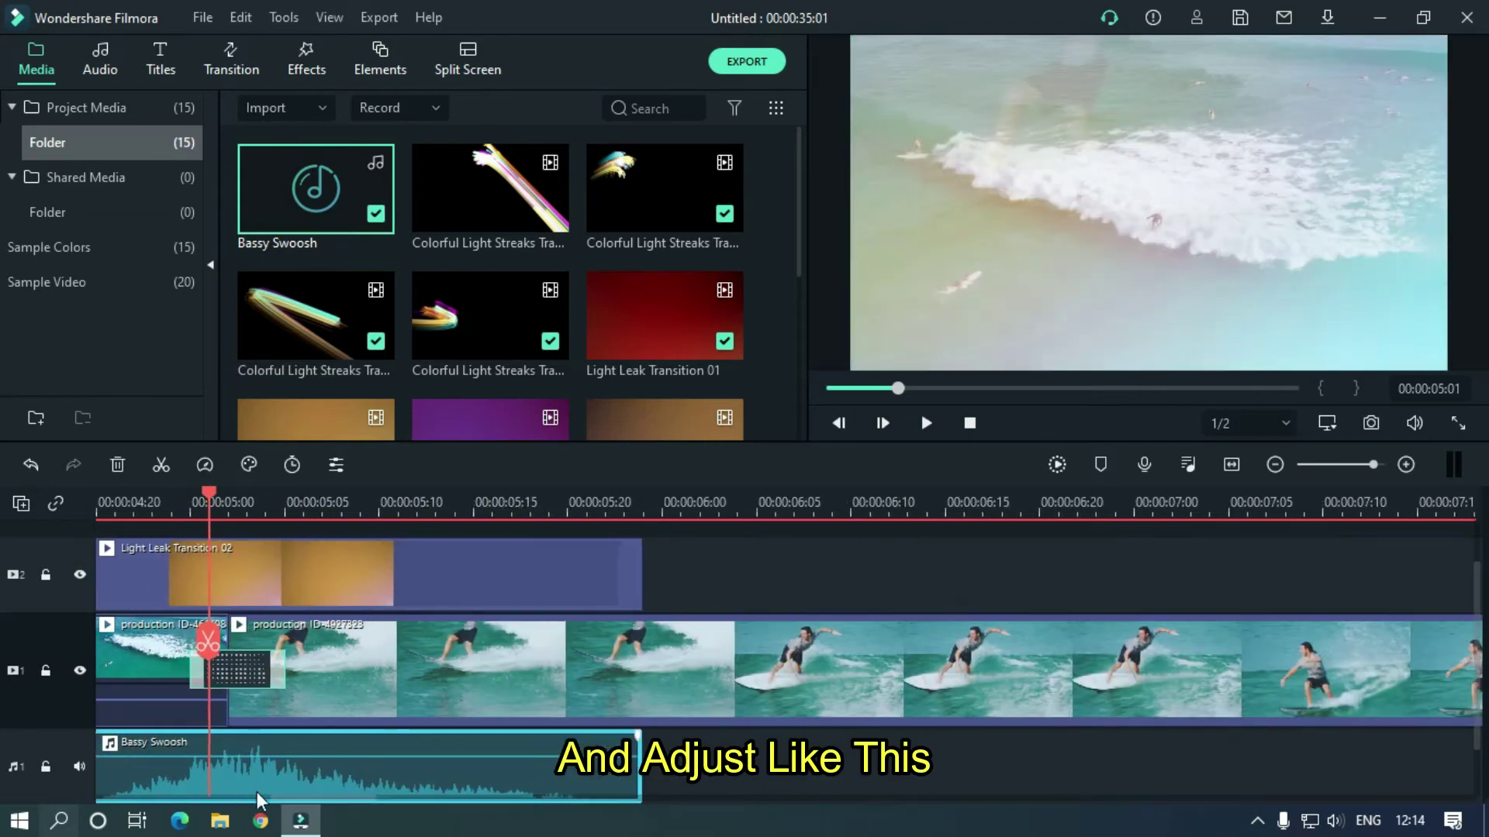
drag(356, 798, 324, 802)
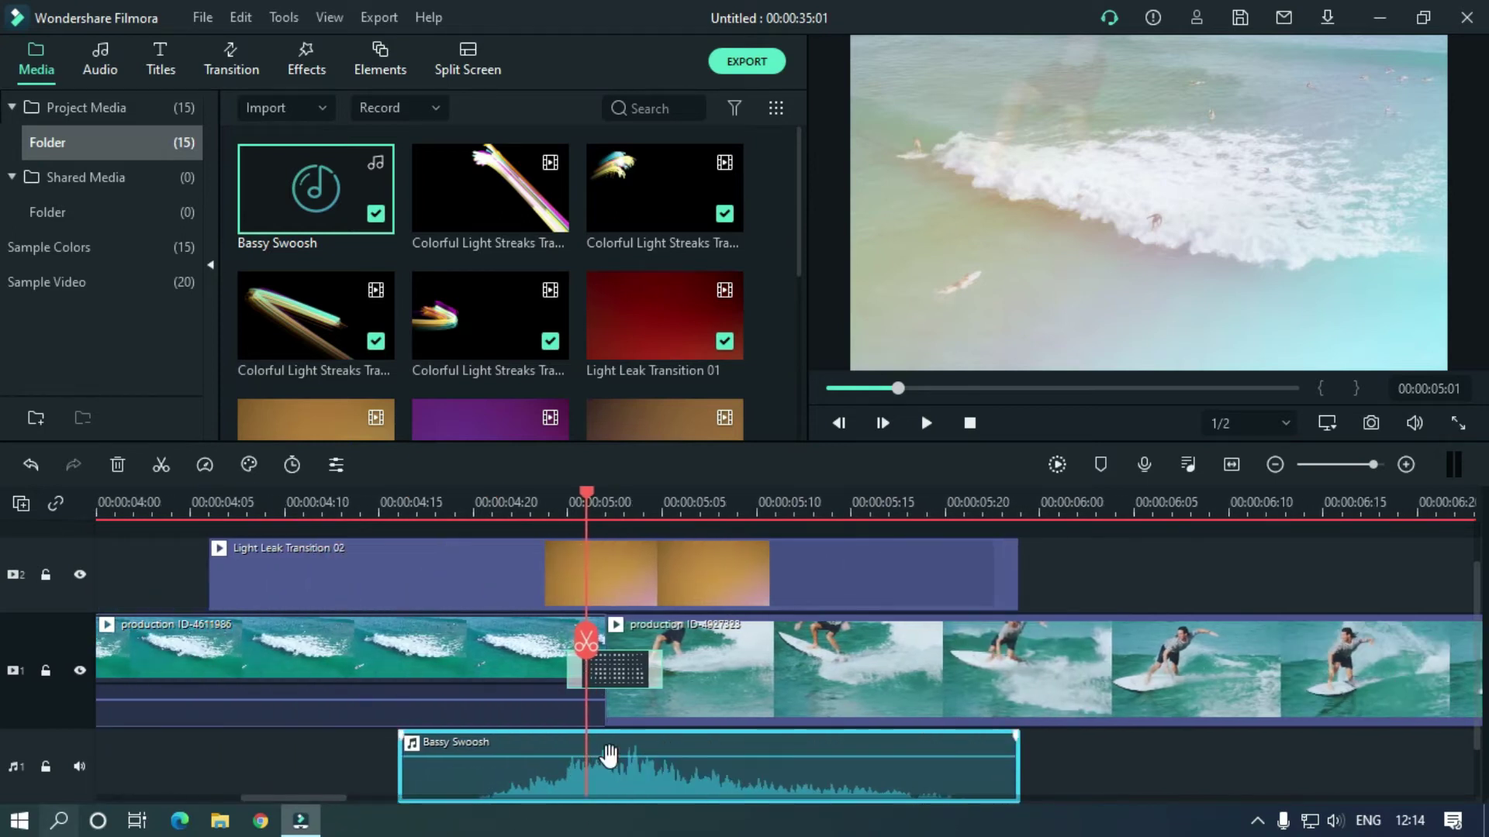
scroll(658, 794, down, 2)
drag(643, 706, 607, 702)
- Preview the first transition with its swoosh sound by playing the timeline from 00:00:04:01
drag(741, 497, 554, 486)
click(443, 498)
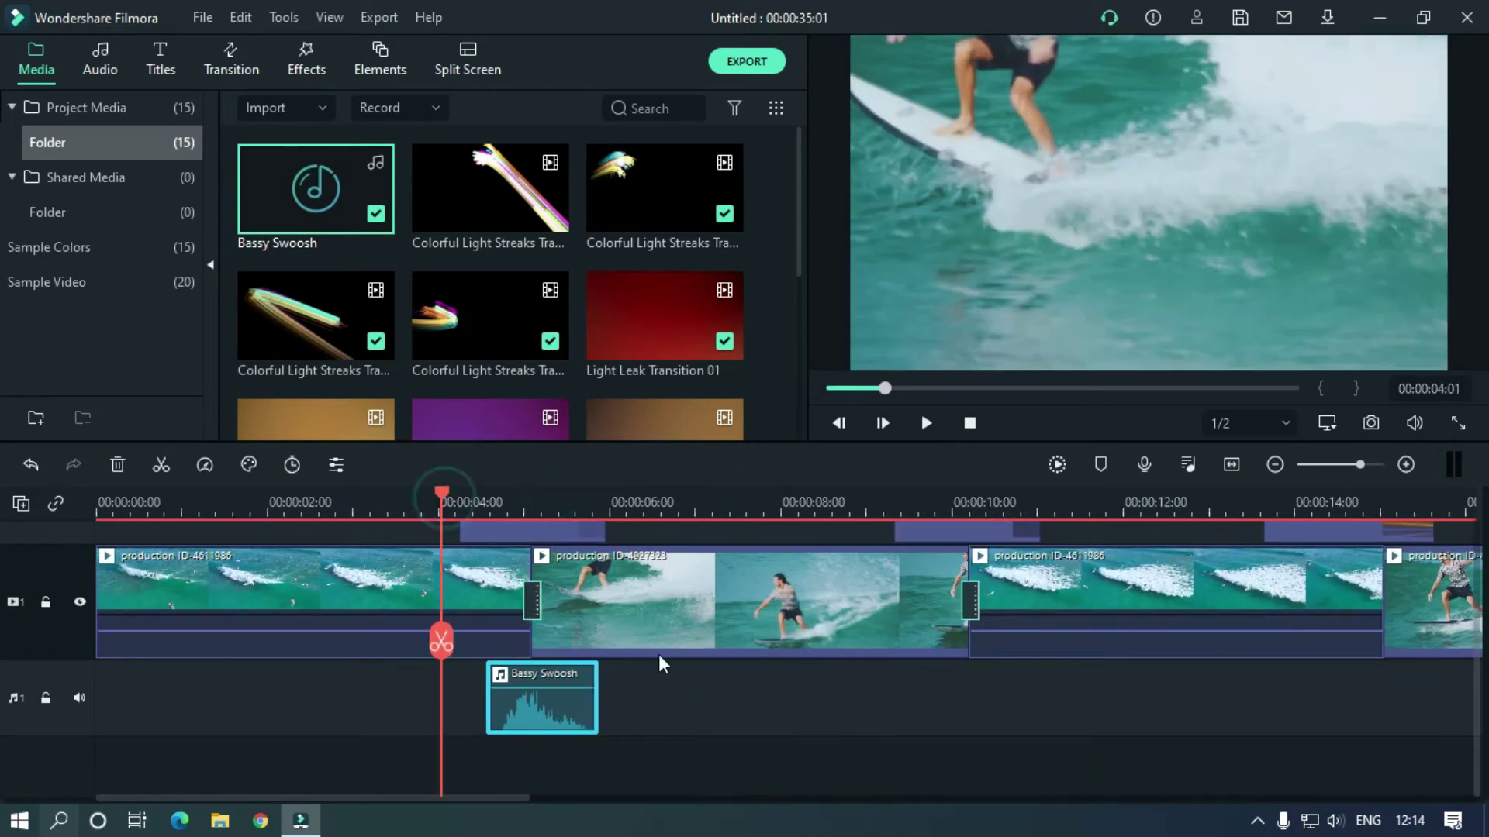
key(space)
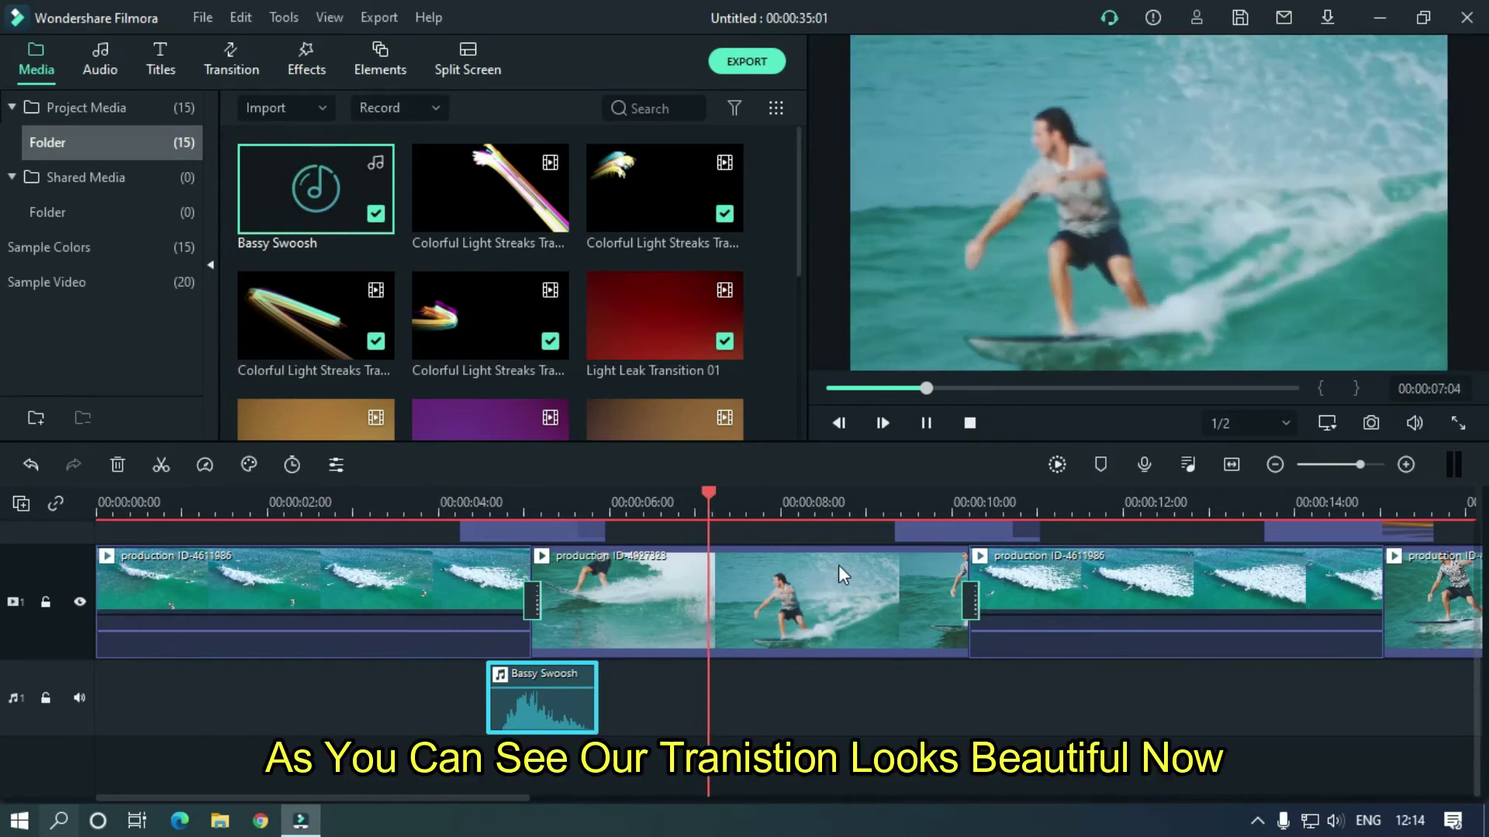
key(space)
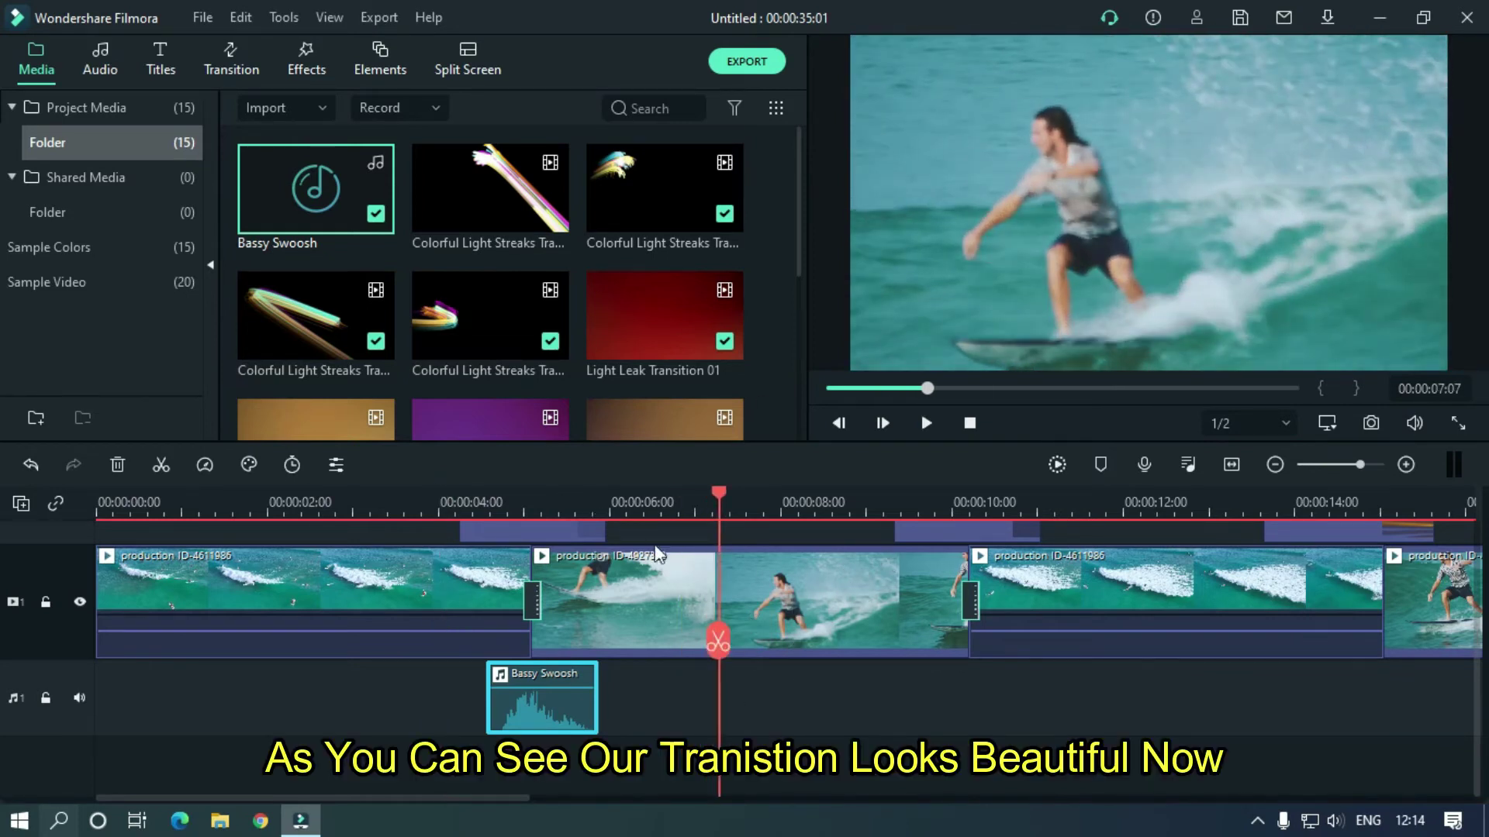
- Place Star Wars-Like Swoosh on audio track 1, starting where the Colorful Light Streaks Transition 3 overlay begins
drag(518, 798, 668, 807)
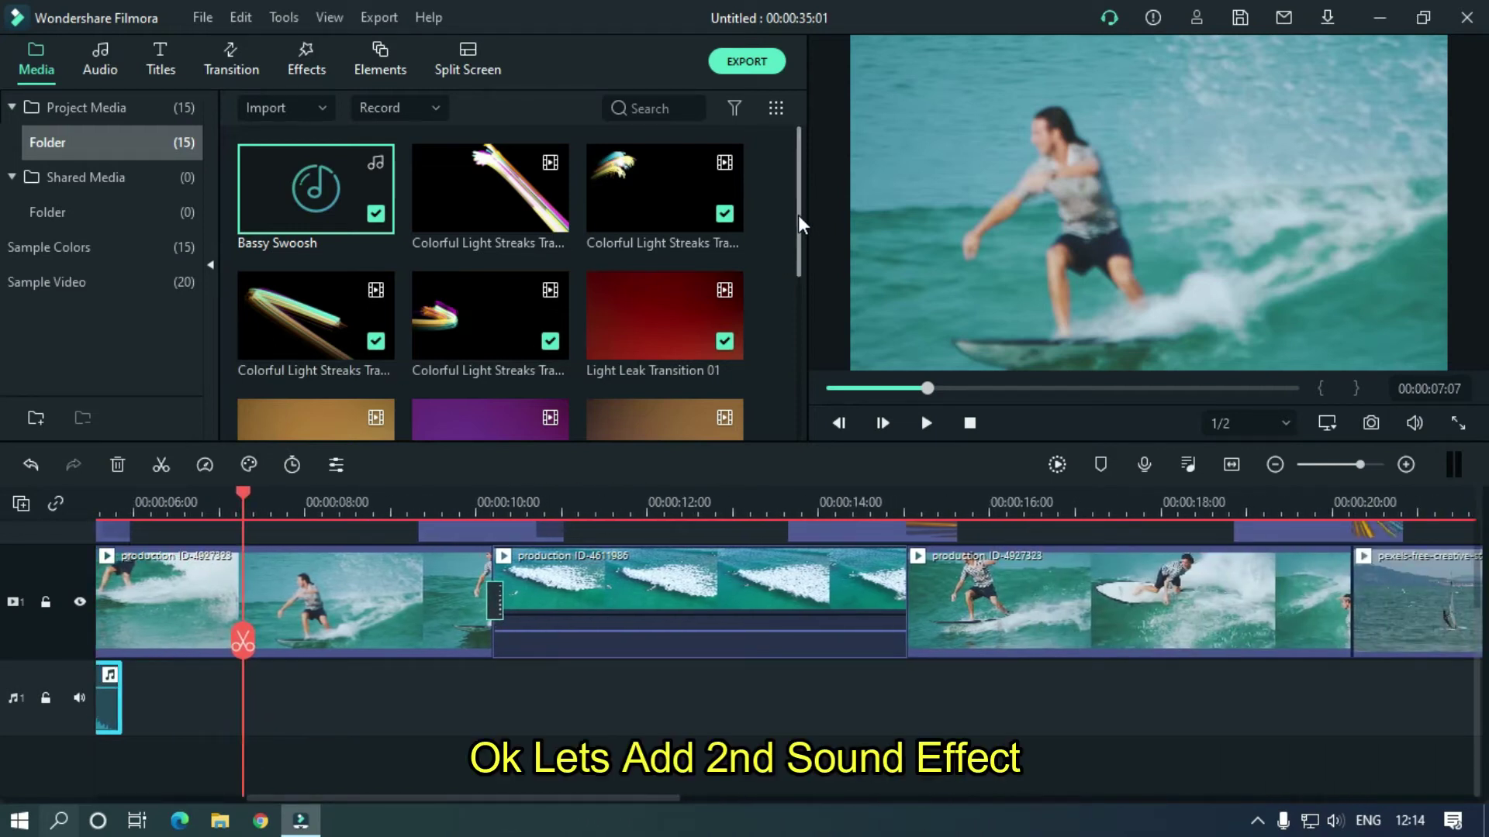
drag(797, 211, 796, 394)
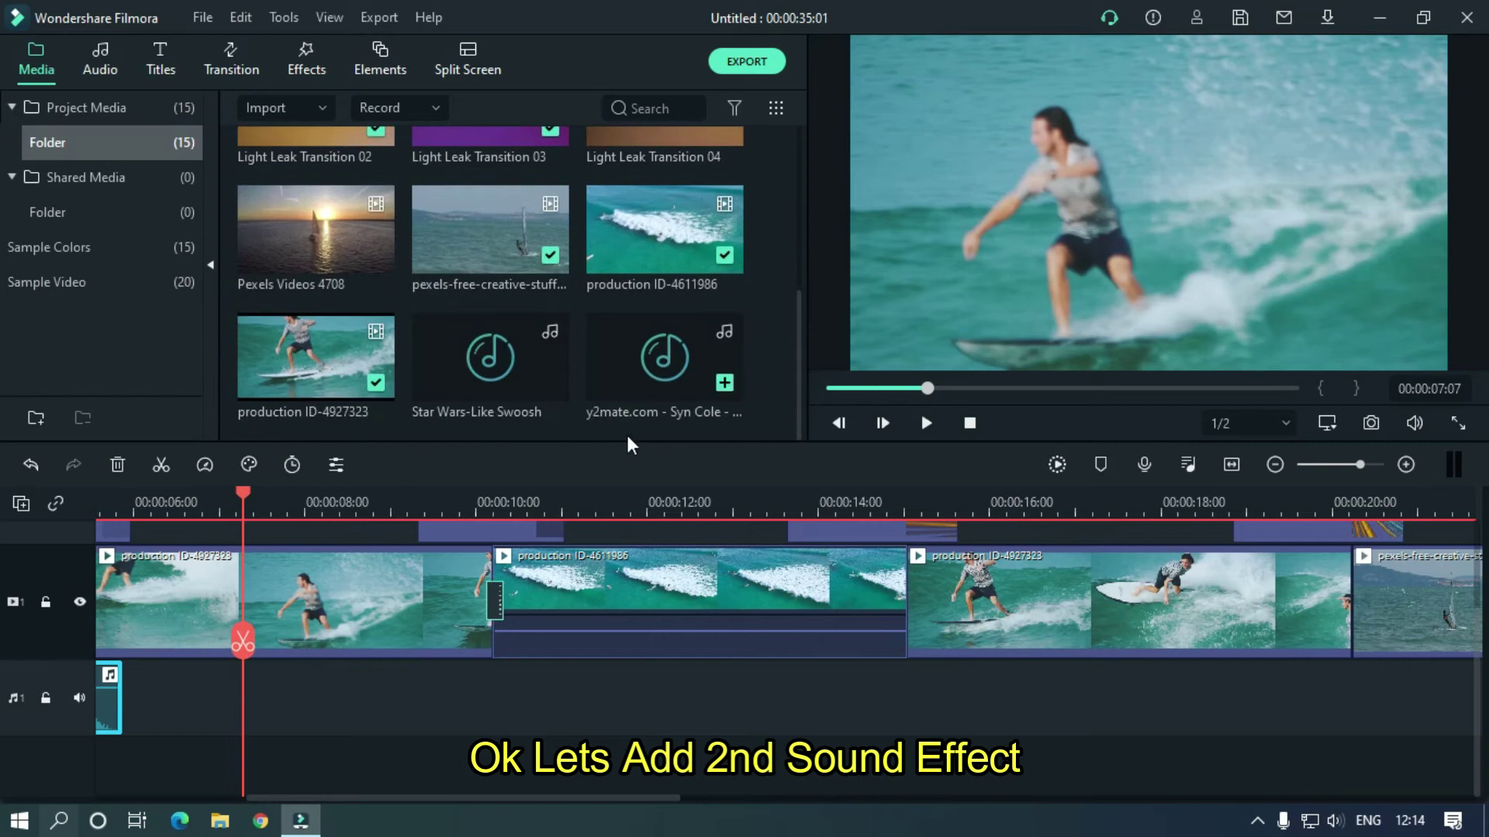
drag(443, 350, 799, 669)
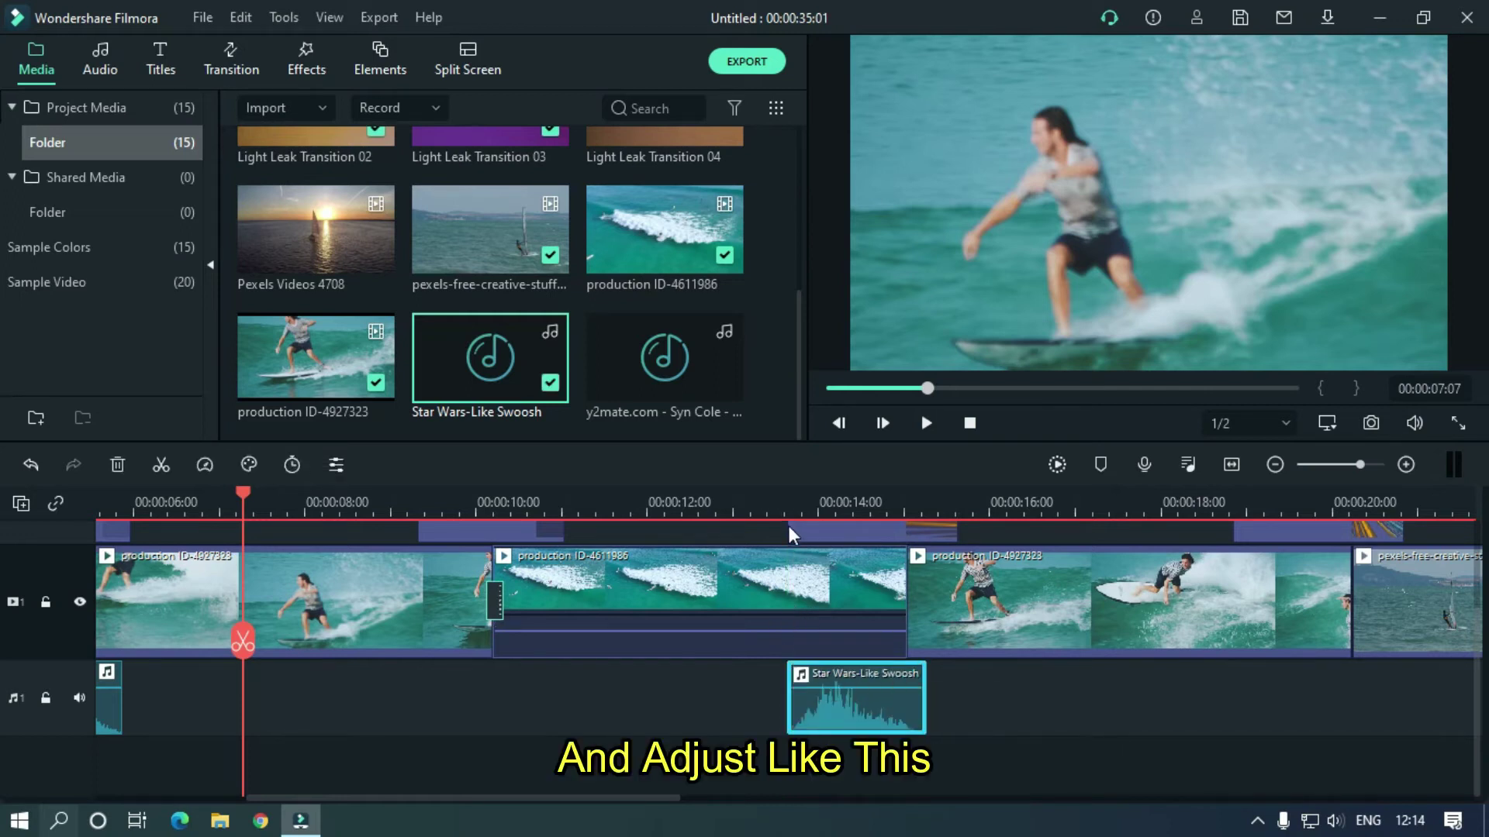
- Preview the Star Wars-Like Swoosh with the light streaks transition by playing the timeline from 00:00:12:10
click(784, 556)
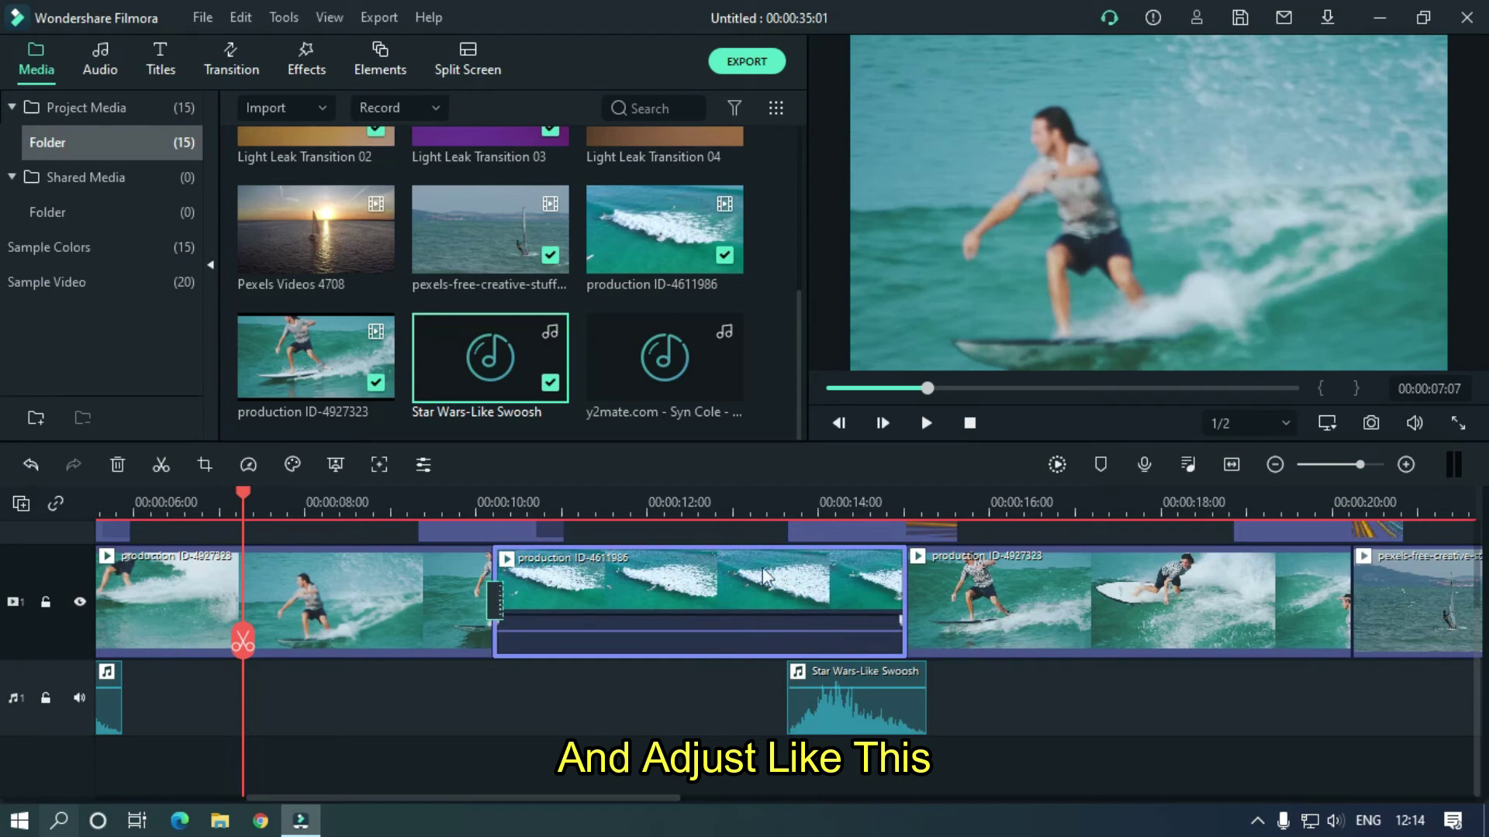
click(746, 512)
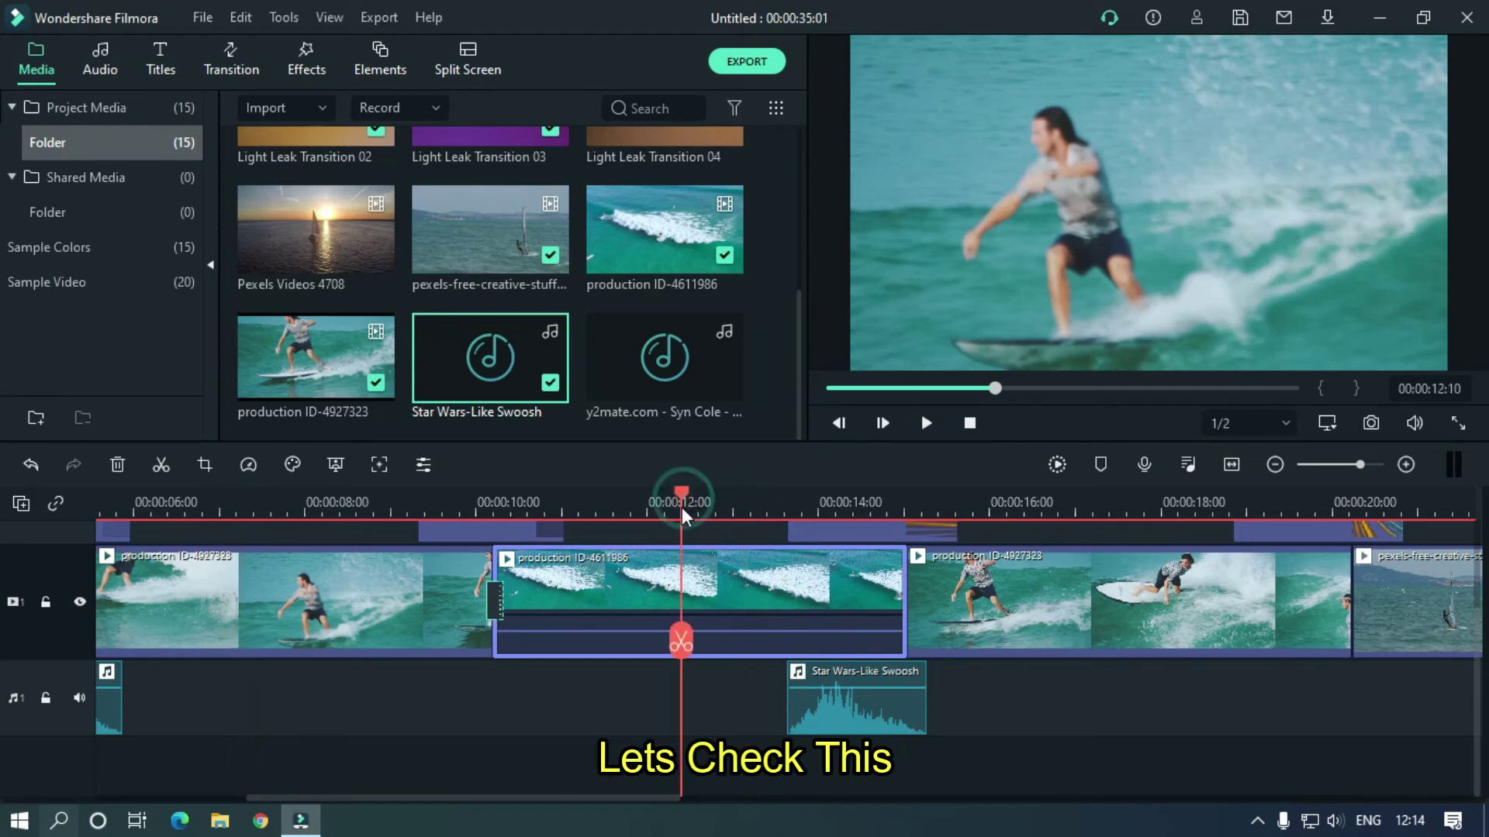
key(space)
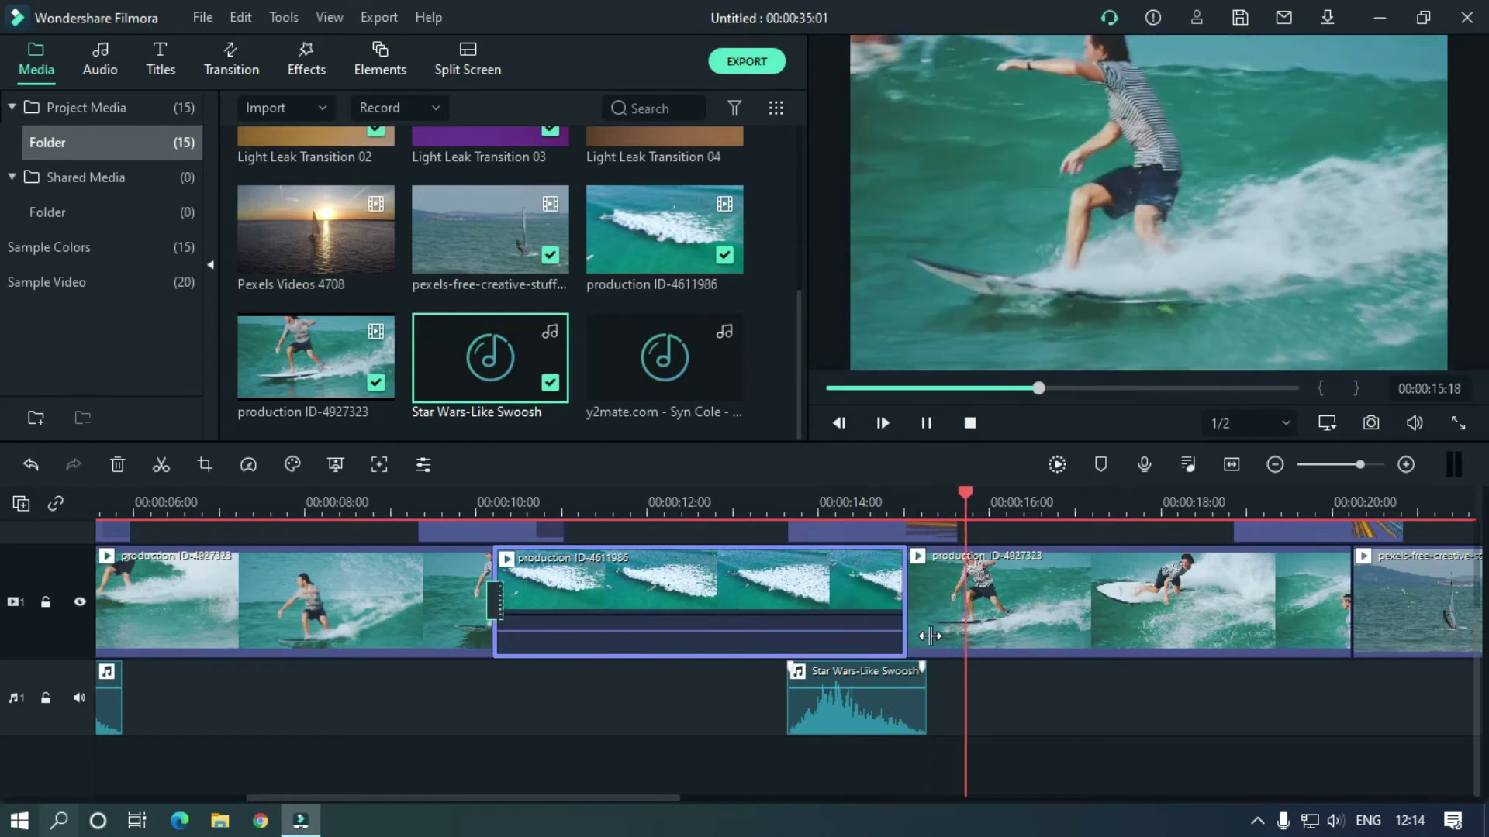
key(space)
drag(948, 508, 749, 545)
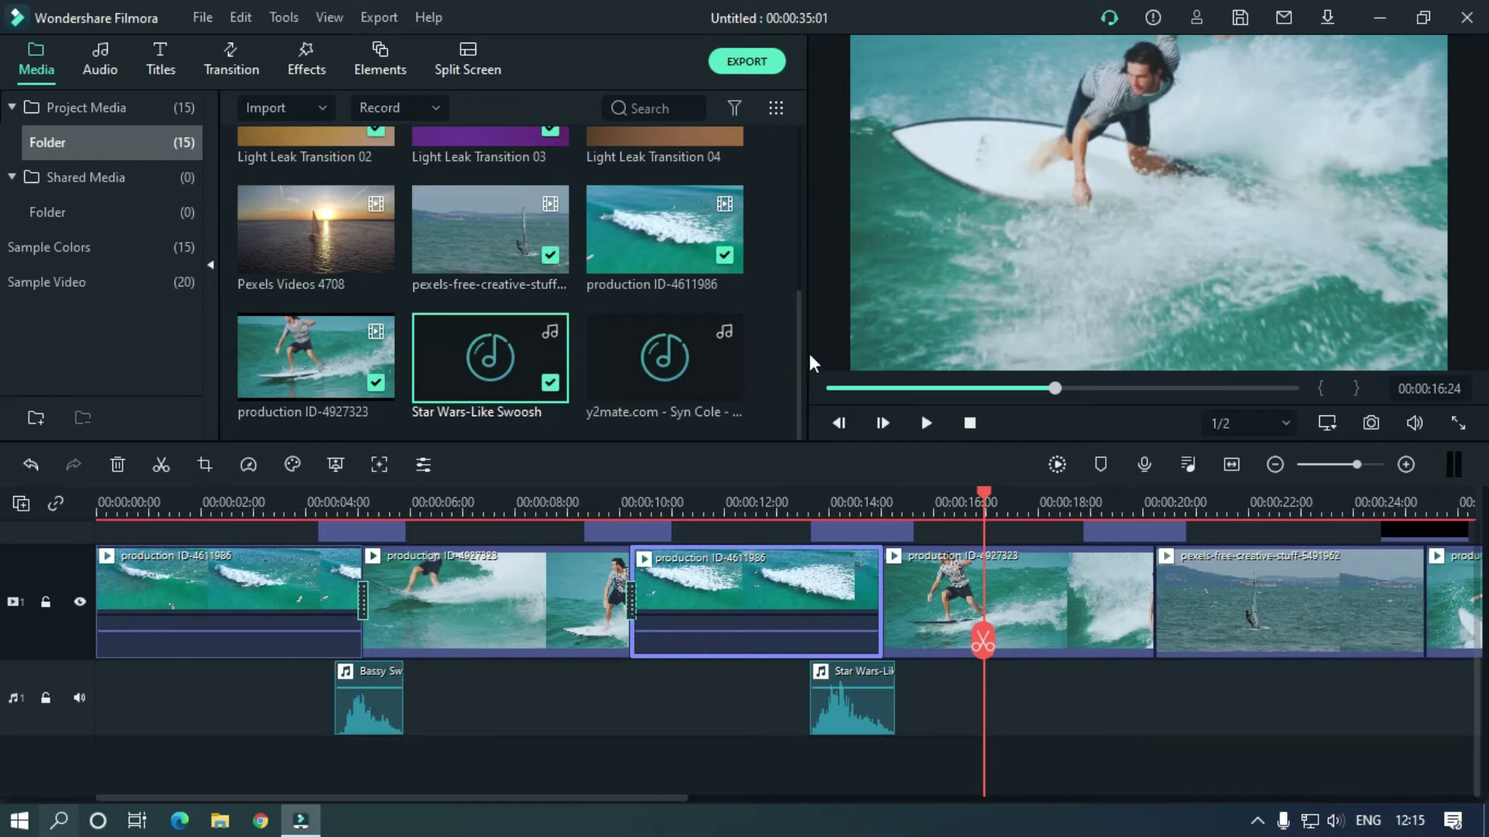
- Place Bassy Swoosh on audio track 1 at the cut between clips two and three, and Star Wars-Like Swoosh under the overlay before clip five
drag(799, 342, 799, 179)
click(618, 497)
drag(318, 188, 651, 705)
mouse_move(626, 504)
mouse_down()
mouse_move(690, 485)
mouse_move(625, 503)
mouse_up()
scroll(756, 280, down, 5)
mouse_move(798, 303)
mouse_down()
mouse_move(803, 248)
mouse_move(799, 310)
mouse_up()
drag(490, 358, 890, 694)
- Place Bassy Swoosh on audio track 1 at the cut between clips five and six, and Star Wars-Like Swoosh where the last overlay begins
drag(543, 798, 687, 798)
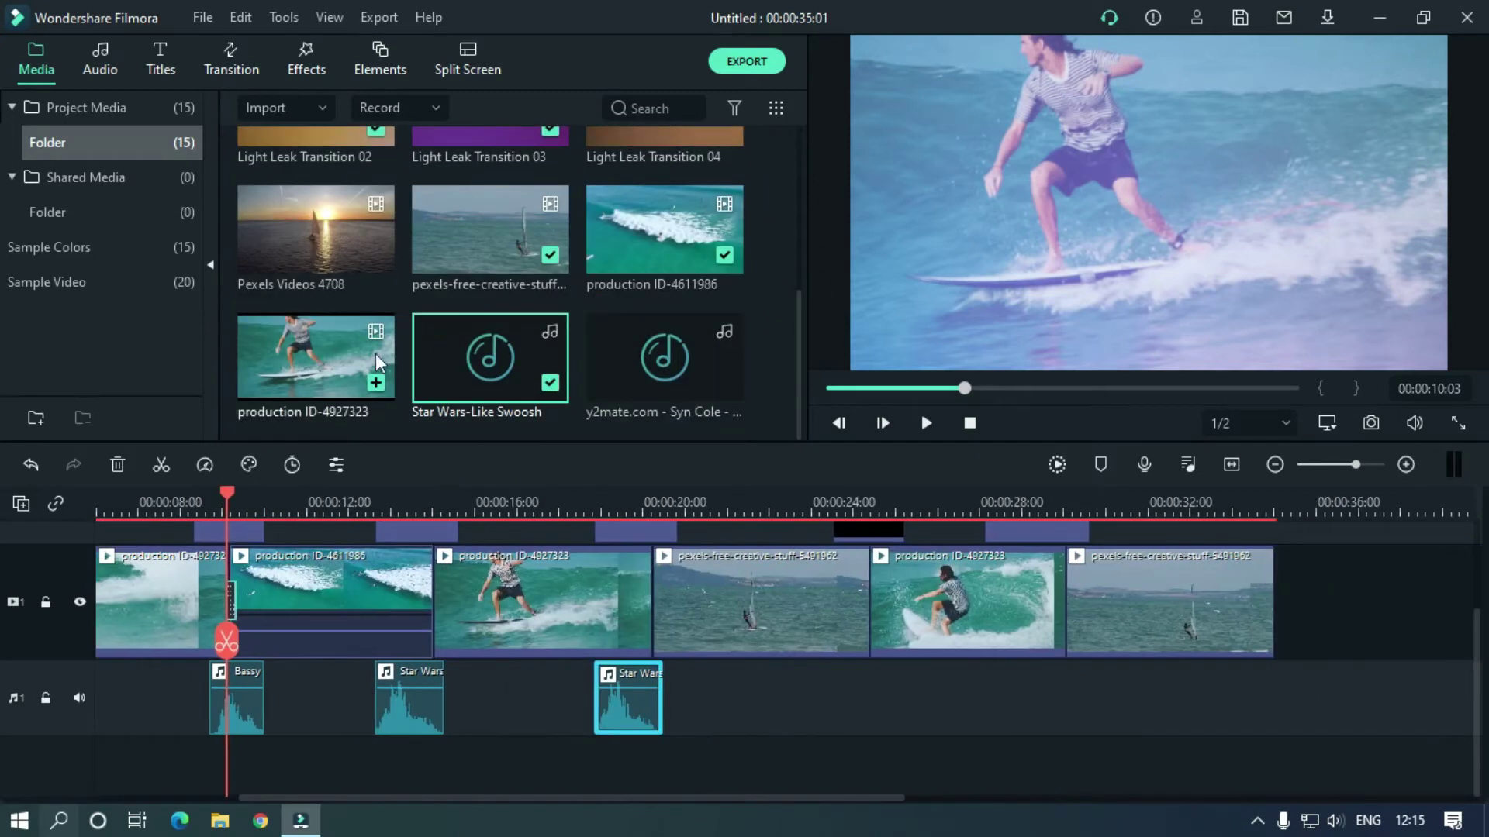
drag(798, 342, 799, 179)
drag(316, 190, 876, 698)
drag(799, 233, 799, 395)
drag(459, 364, 1012, 700)
drag(1031, 504, 962, 504)
- Add the Syn Cole - Time music to audio track 2 from the timeline start and cut off everything past the video's end
drag(964, 797, 727, 800)
drag(664, 357, 305, 744)
click(990, 499)
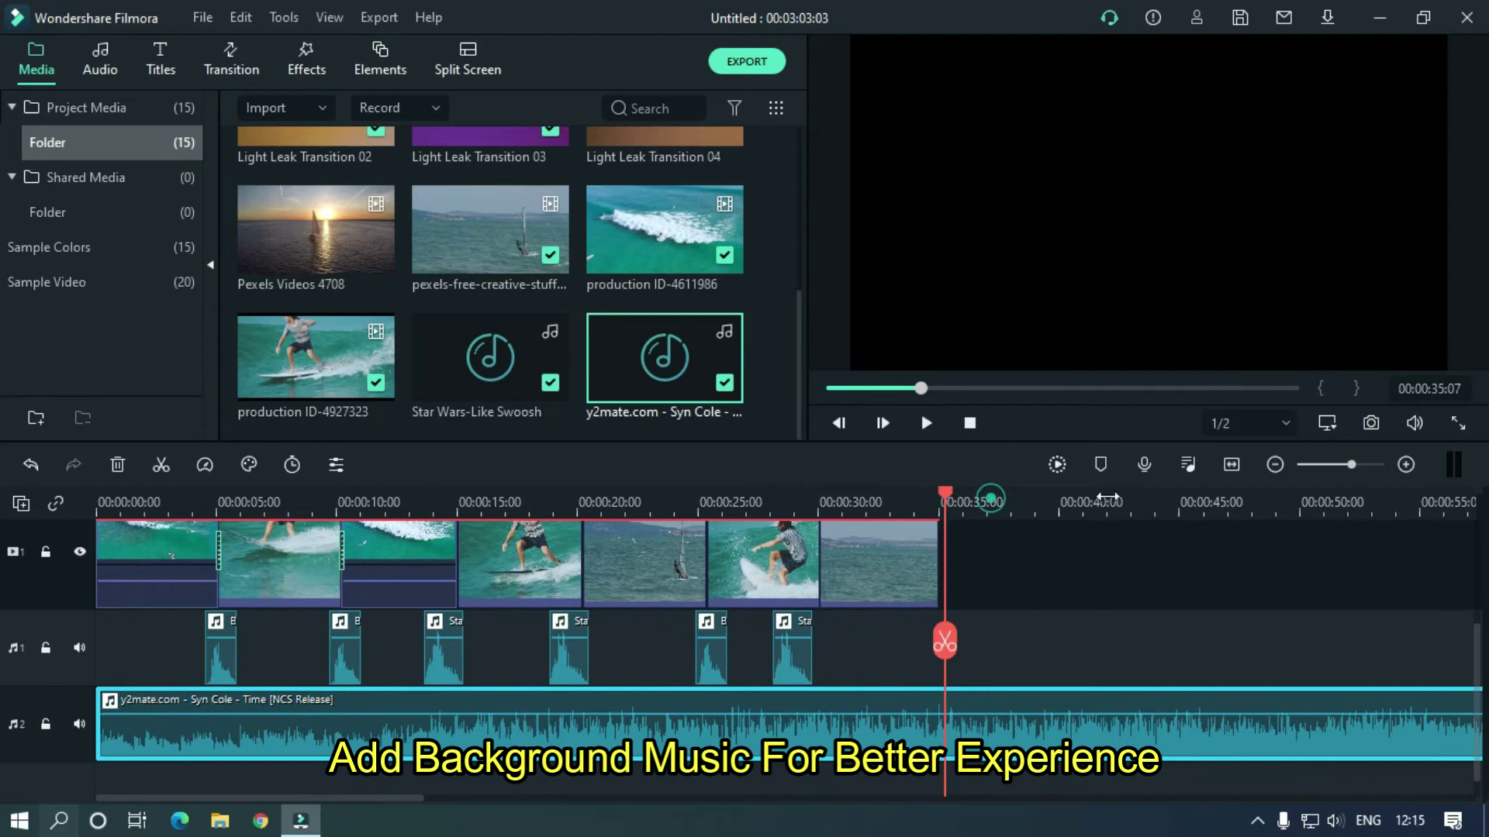
drag(1108, 497, 1357, 497)
drag(957, 493, 899, 499)
click(898, 644)
click(1008, 731)
key(Delete)
- Apply a fade-out at the end and a short fade-in at the start of the background music clip
drag(896, 690, 762, 690)
drag(991, 504, 814, 492)
drag(98, 690, 111, 690)
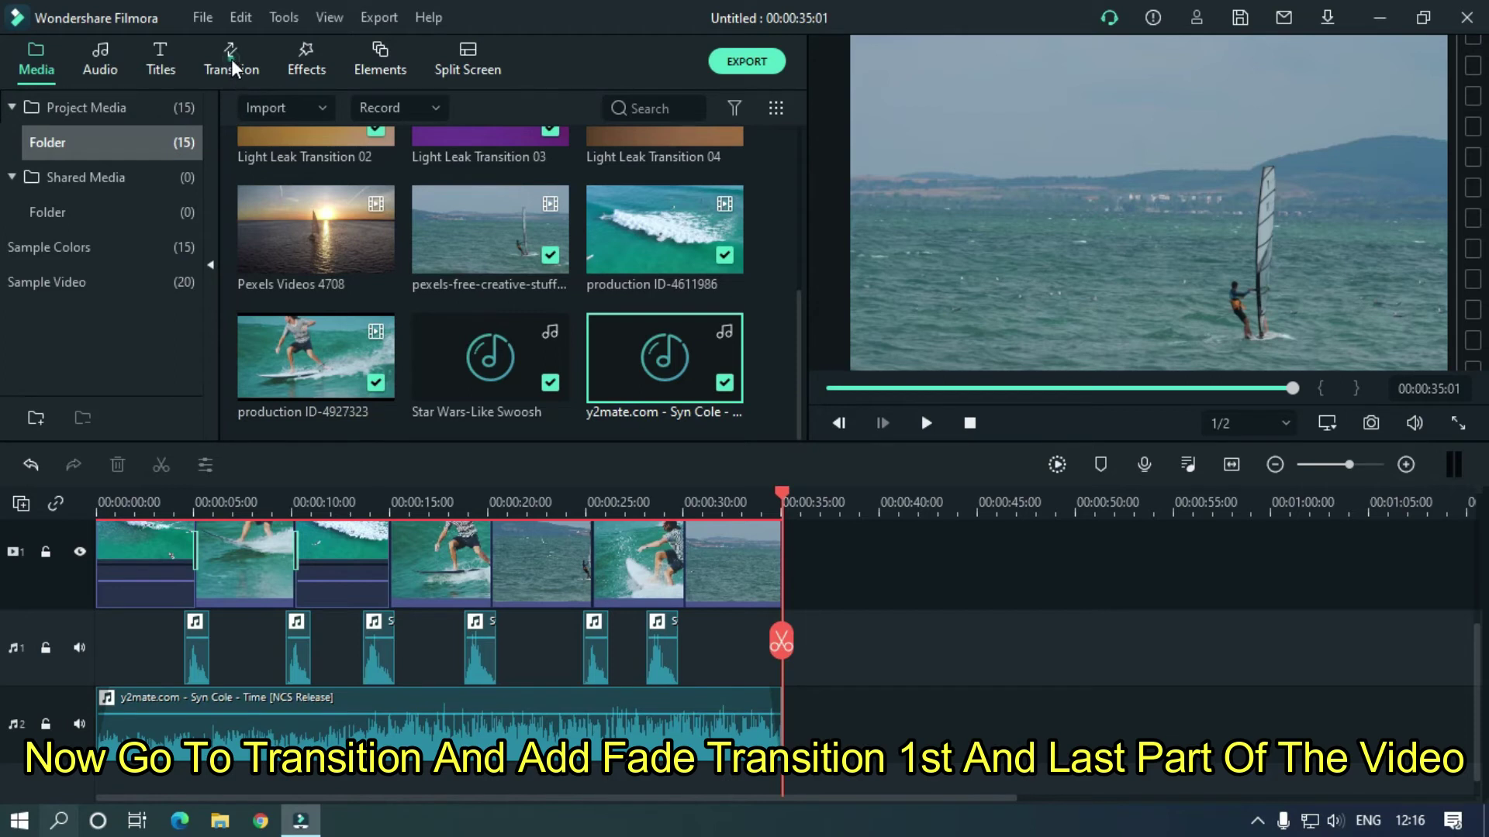
- Add Fade transitions at the start of the first clip and the end of the last clip, and shorten the opening one
click(234, 70)
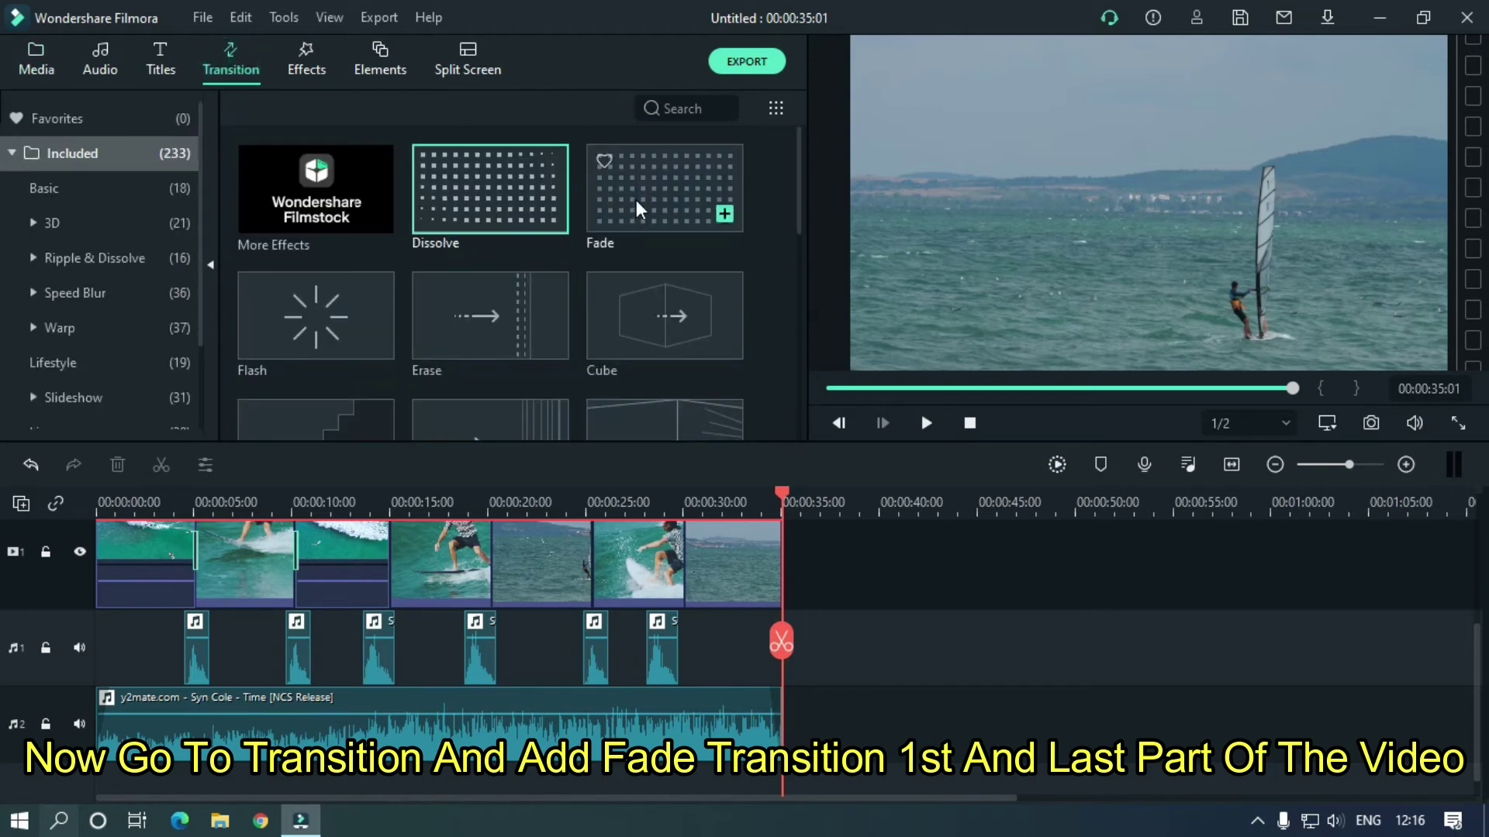
drag(636, 210, 69, 560)
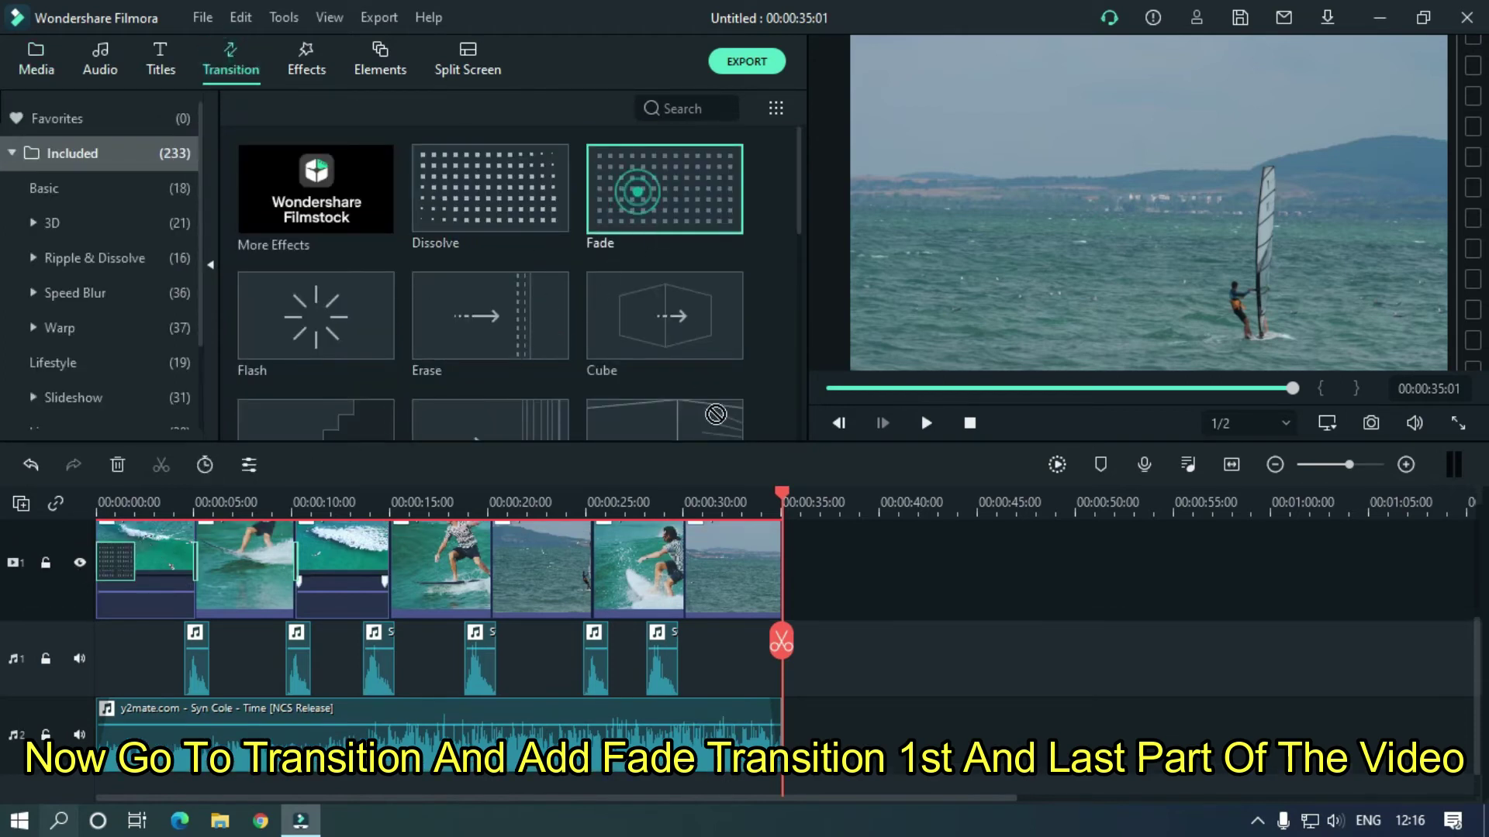
drag(761, 547, 747, 560)
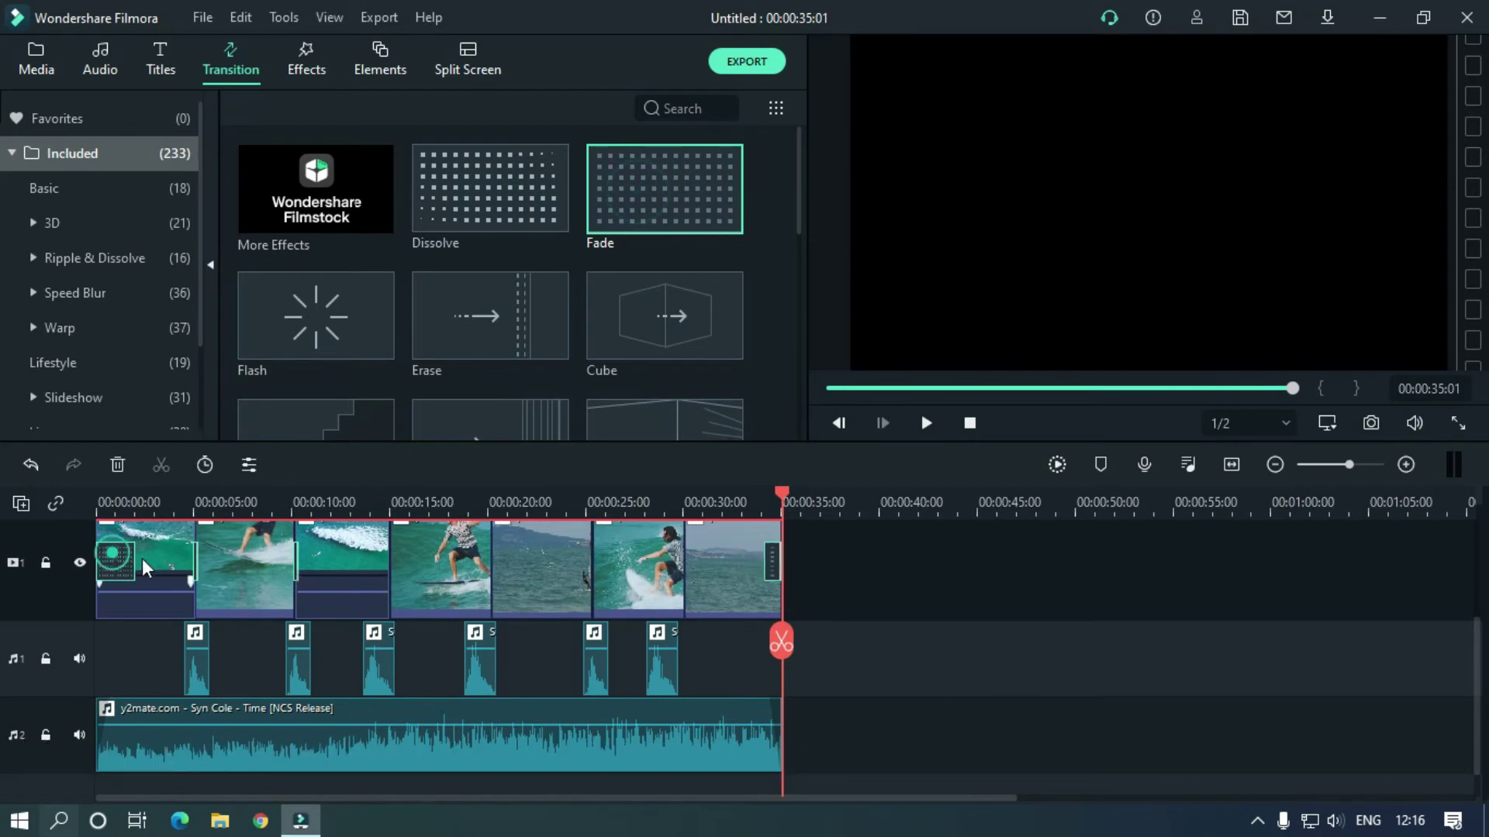
drag(133, 552, 127, 552)
- Render the timeline for smooth preview and play the whole sequence from the start
click(967, 424)
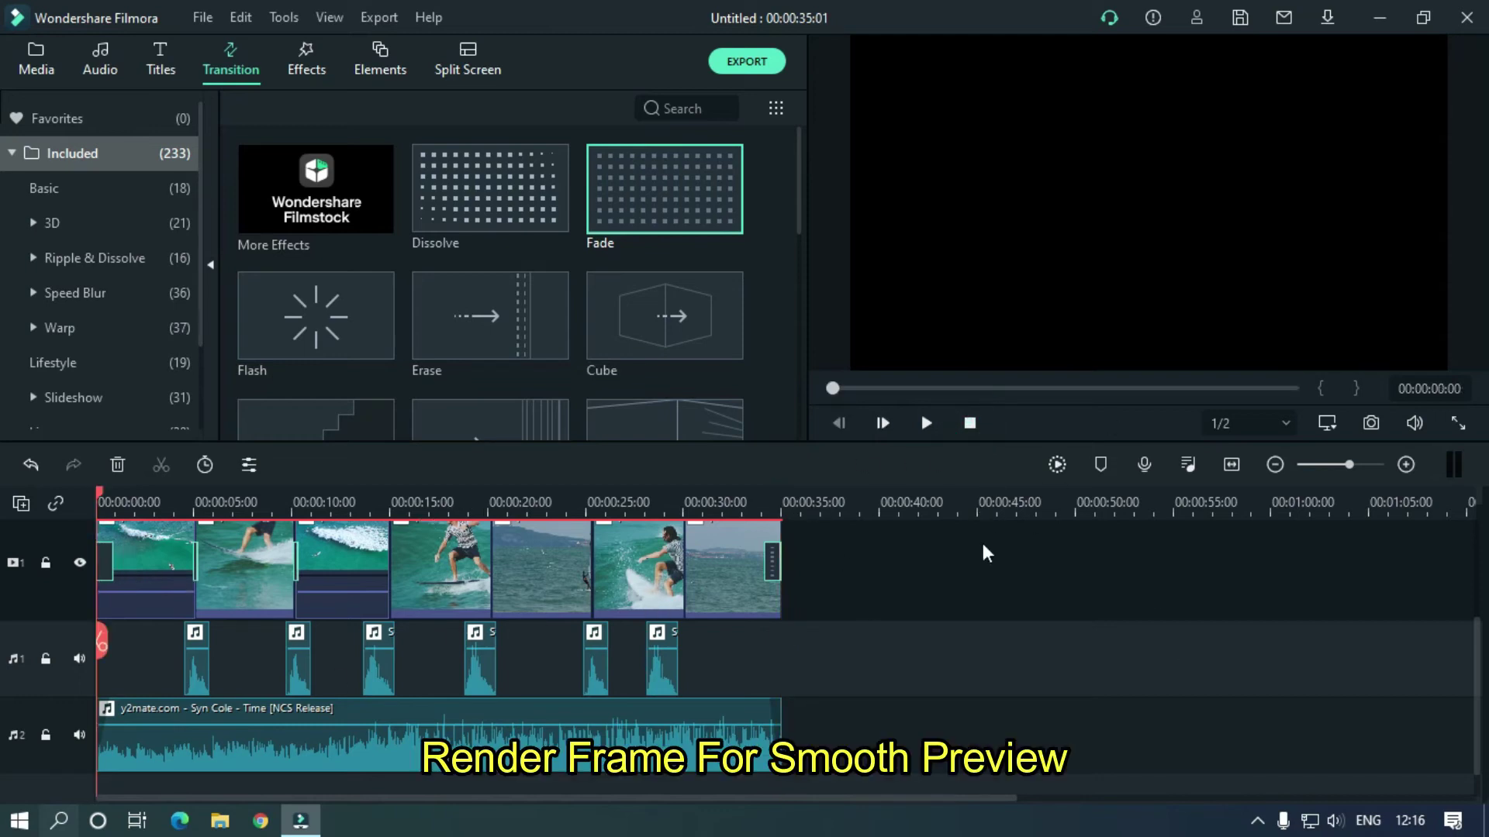
click(1063, 462)
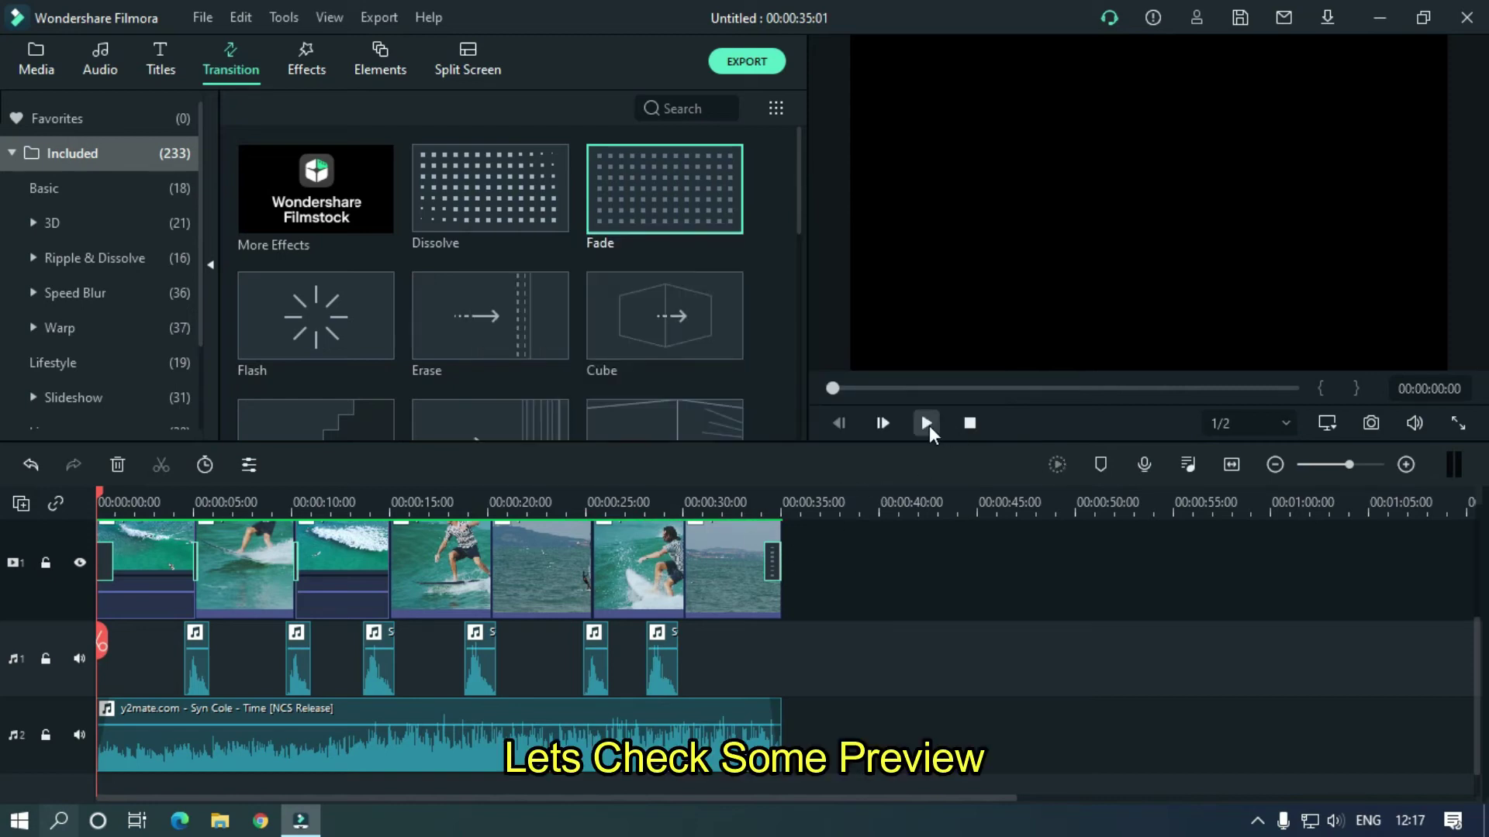
click(928, 425)
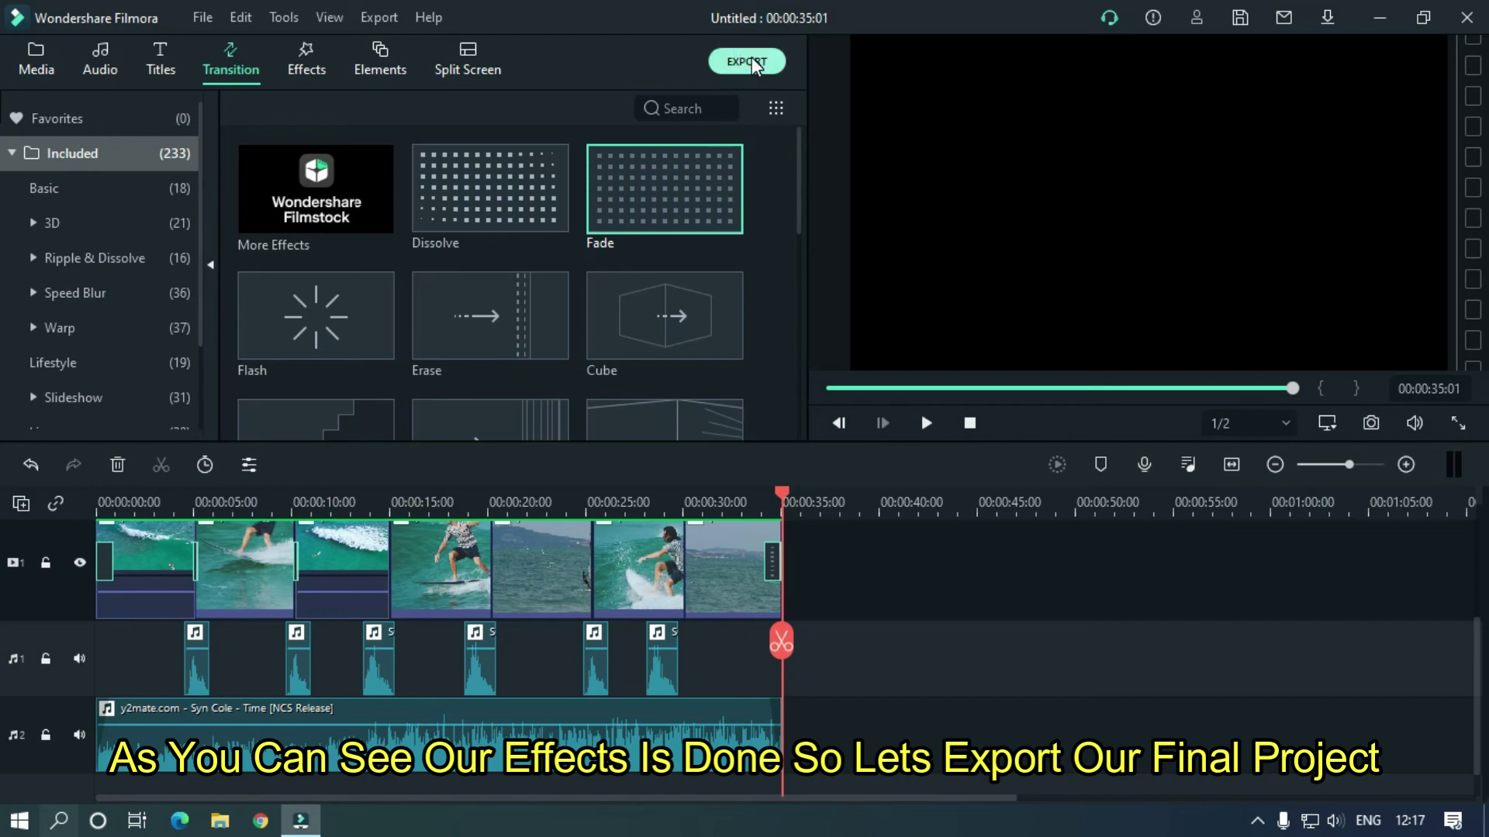
- Open the export settings for a local MP4 file and name it "Light LOeak transition"
key(ctrl+e)
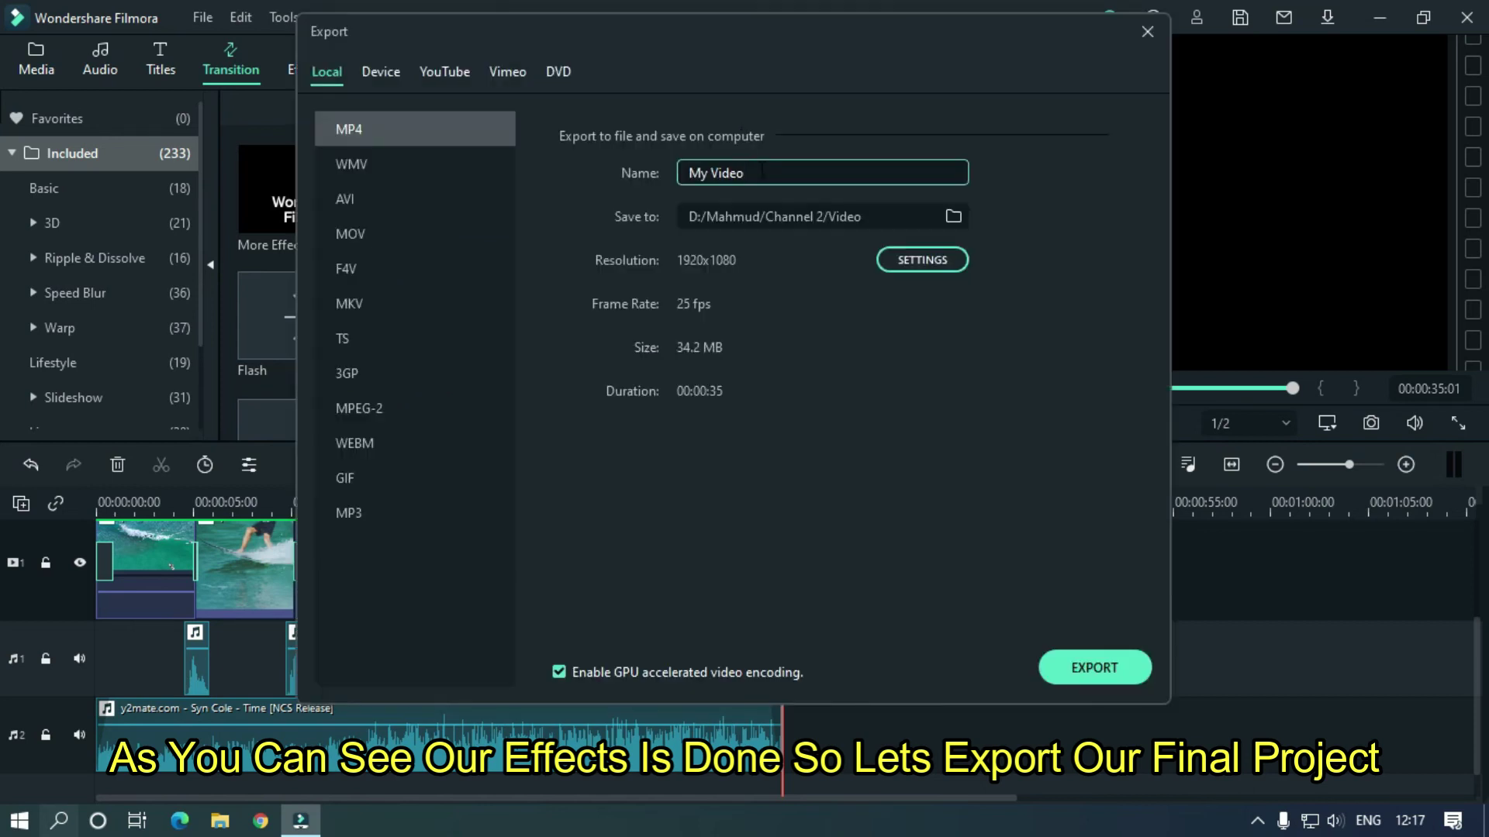
key(BackSpace)
text(Light LOeak transition)
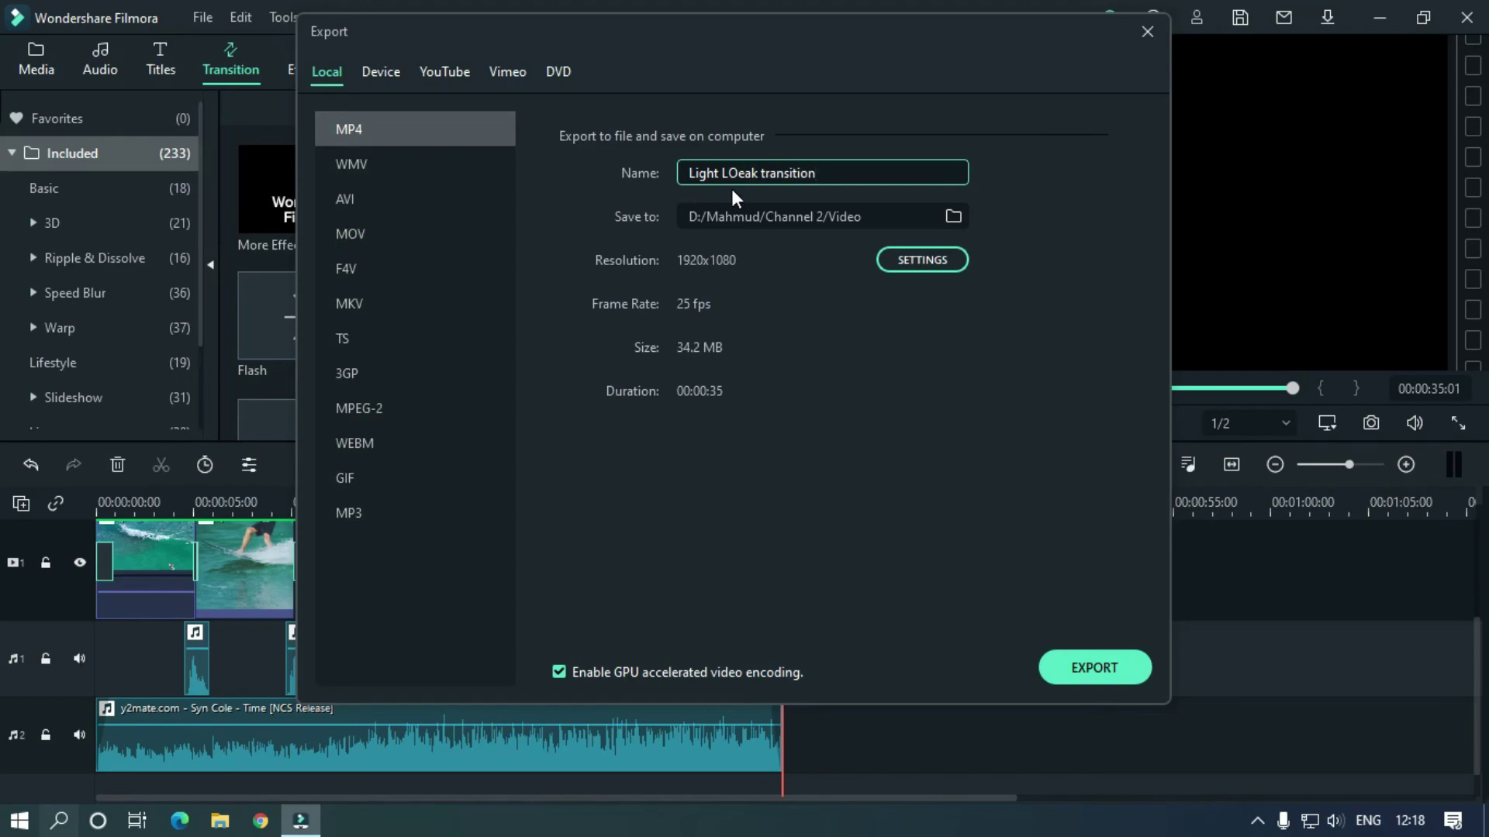